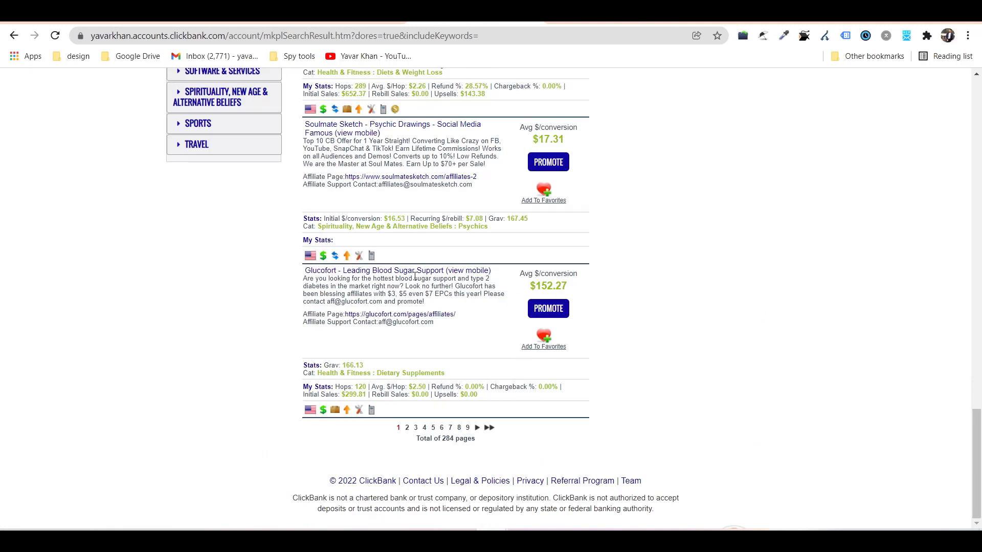
Generate and copy the encrypted Glucofort HopLink in ClickBank, then start a blank tab.
left_click(553, 314)
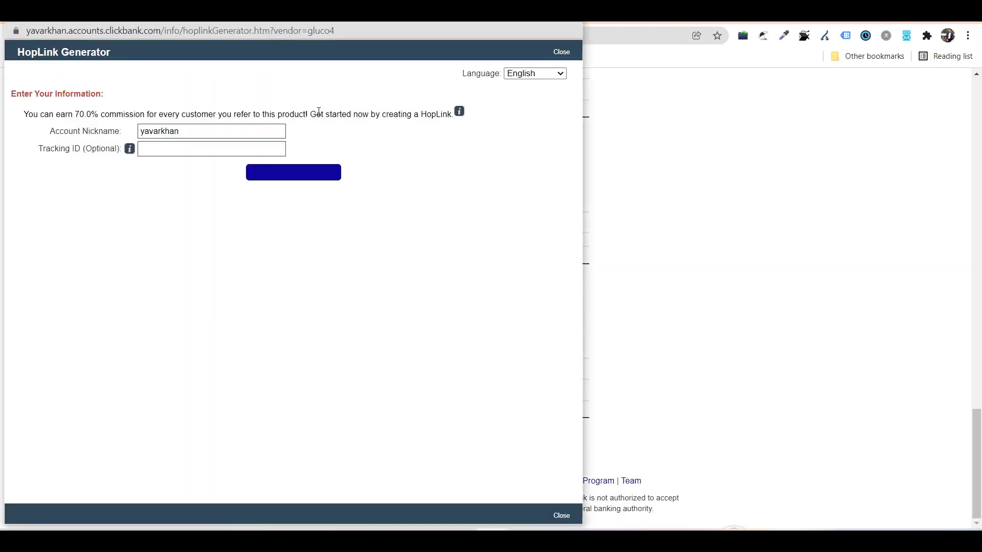
left_click(299, 172)
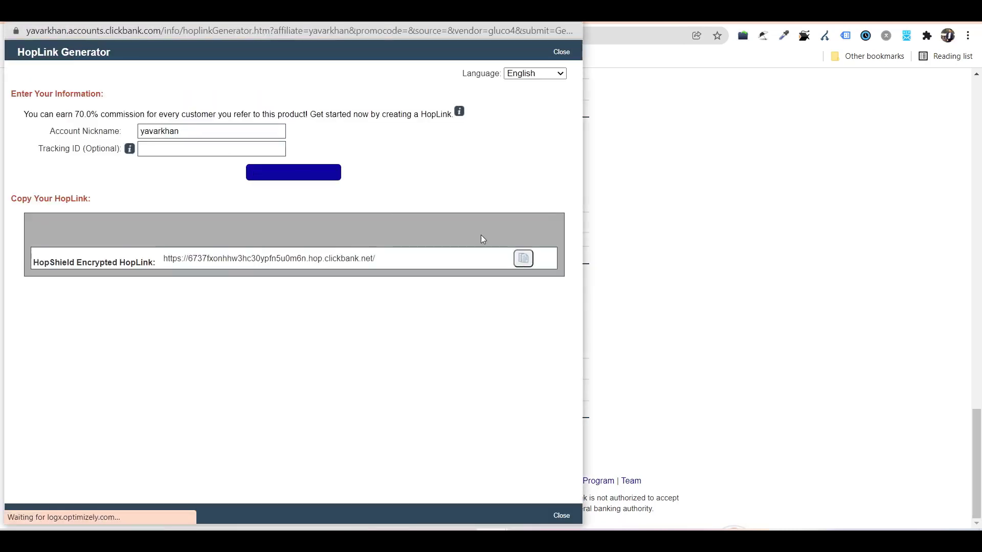
left_click(523, 265)
key("ctrl+w")
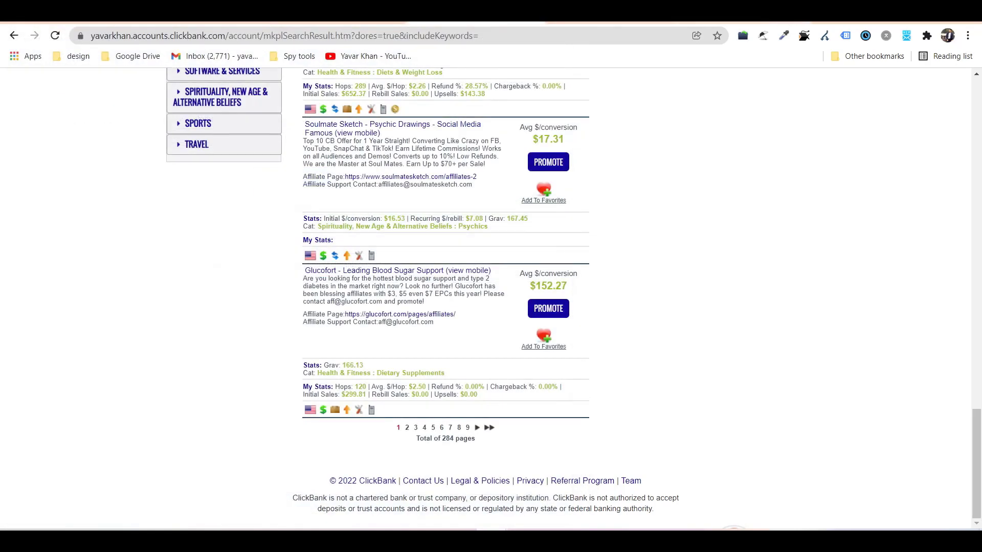
key("ctrl+t")
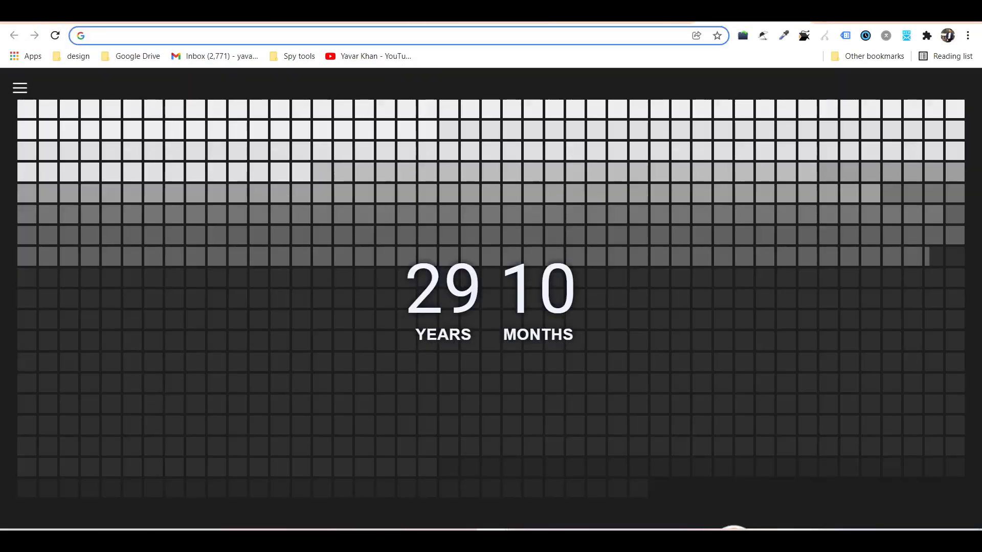
Search Google for 'glucofort' and highlight the top competitor ad's headline and text.
type("glucofort")
key("Return")
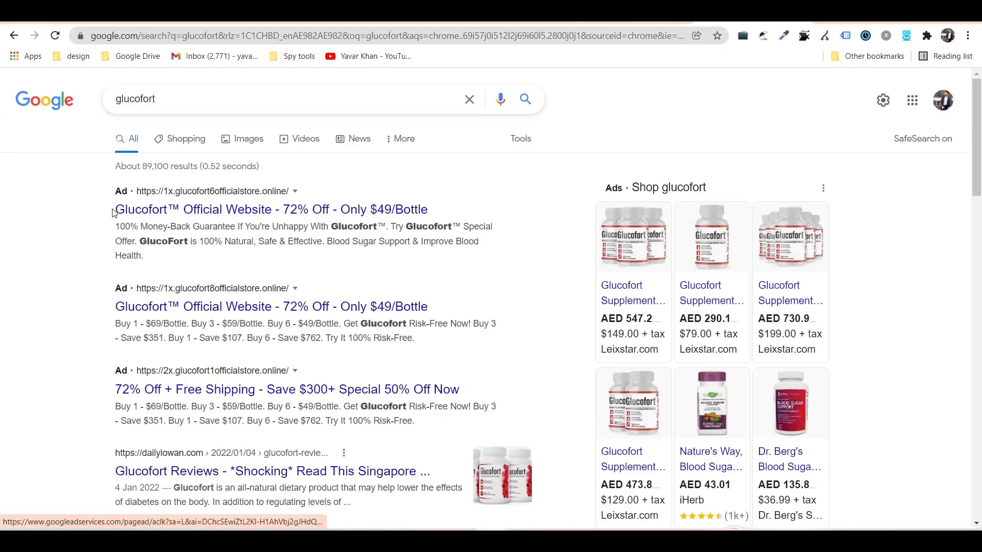
mouse_move(105, 214)
left_mouse_down()
mouse_move(340, 208)
mouse_move(325, 209)
mouse_move(321, 235)
mouse_move(223, 266)
left_mouse_up()
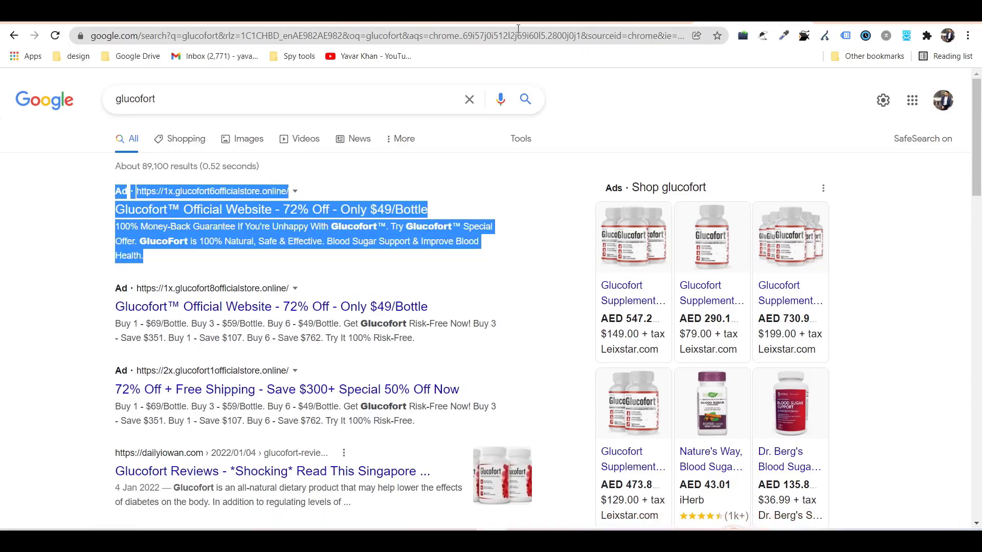
key("ctrl+Tab")
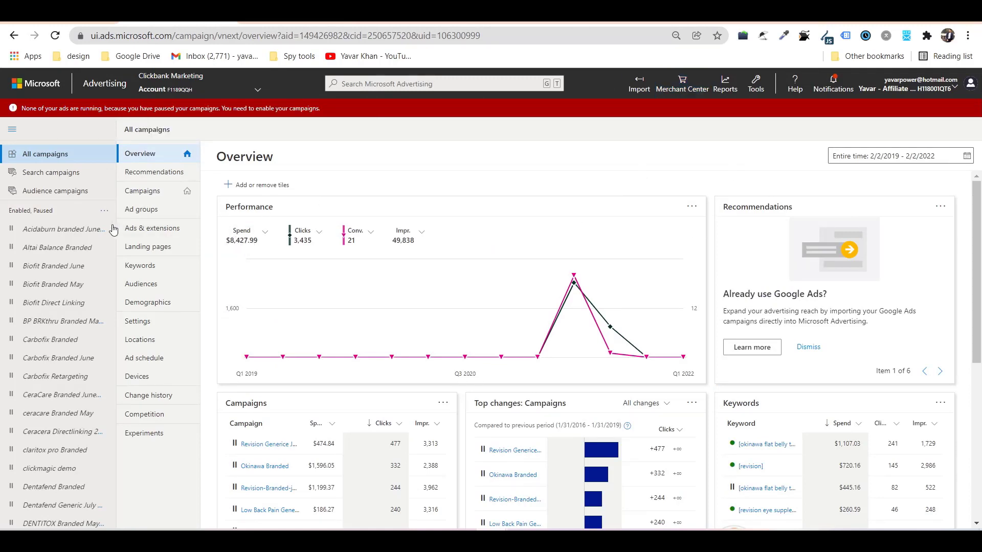
Start a new campaign with the Visits to my website goal and Search ads type.
left_click(166, 197)
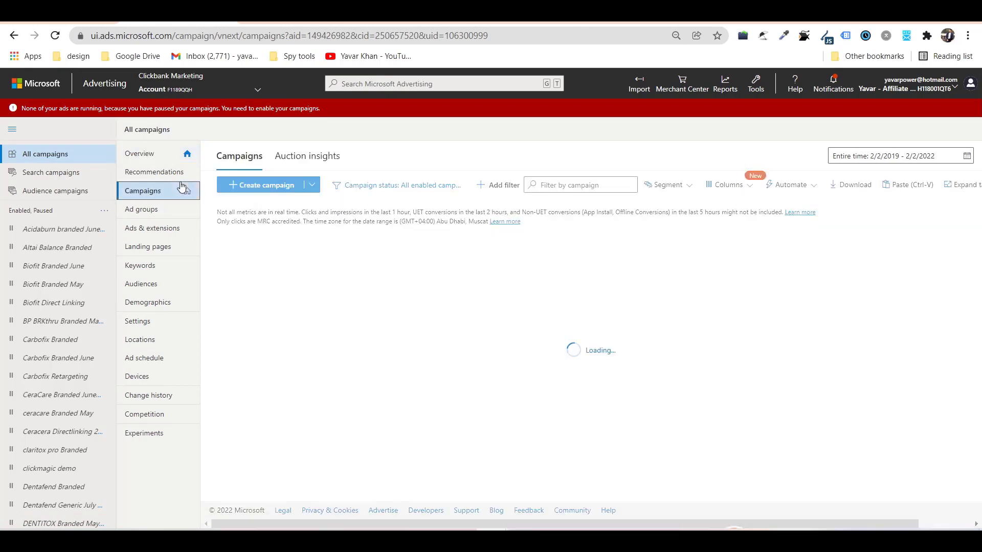
left_click(294, 306)
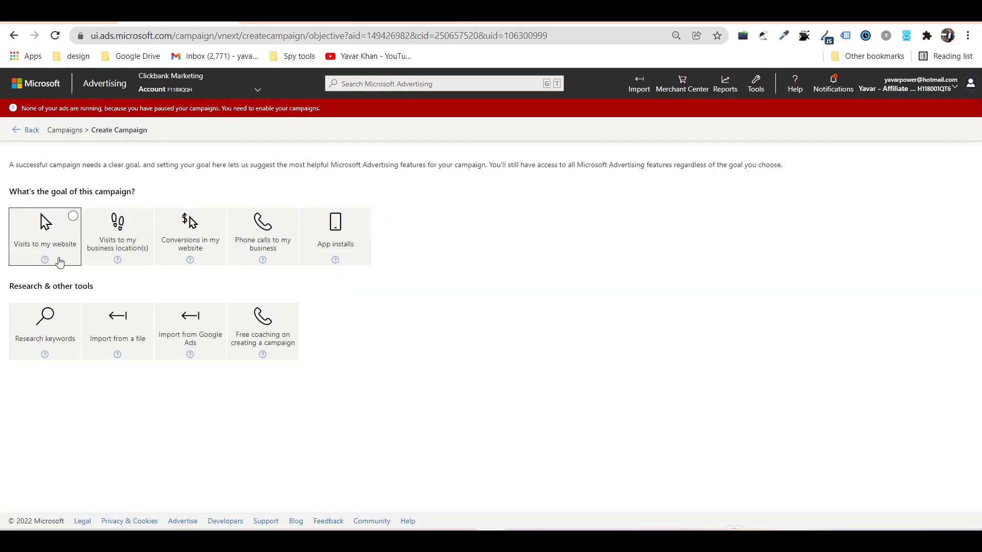
left_click(59, 256)
left_click(651, 267)
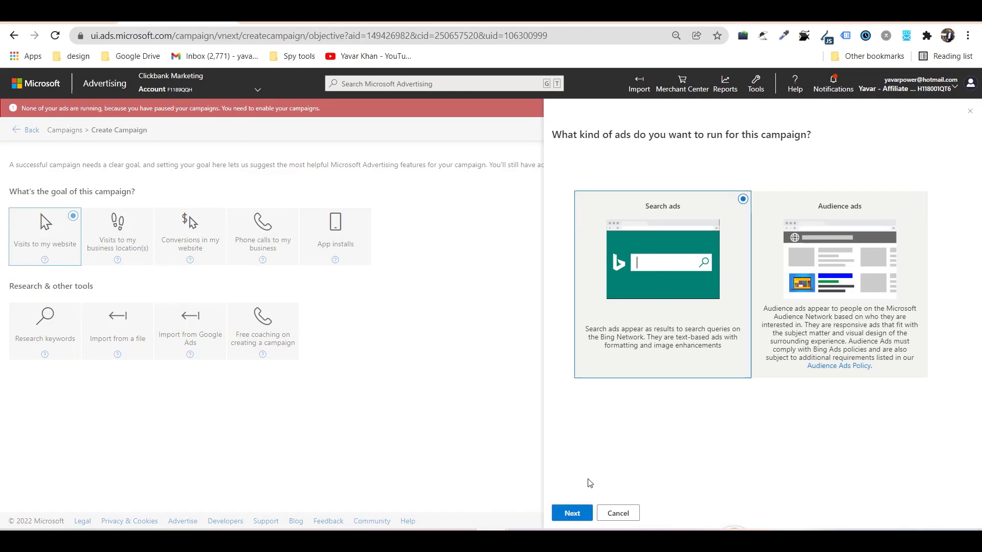
left_click(575, 515)
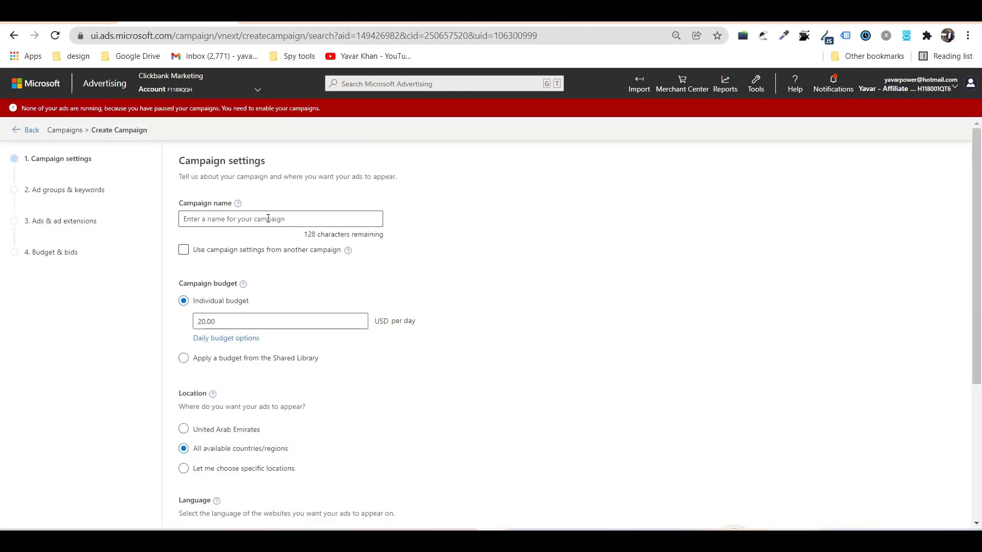
Name the campaign 'glucofort Test demo', set a 50 USD daily budget, and choose specific locations.
type("glucofort Test demo")
left_click(302, 321)
type("50")
scroll(149, 343, "down", 4)
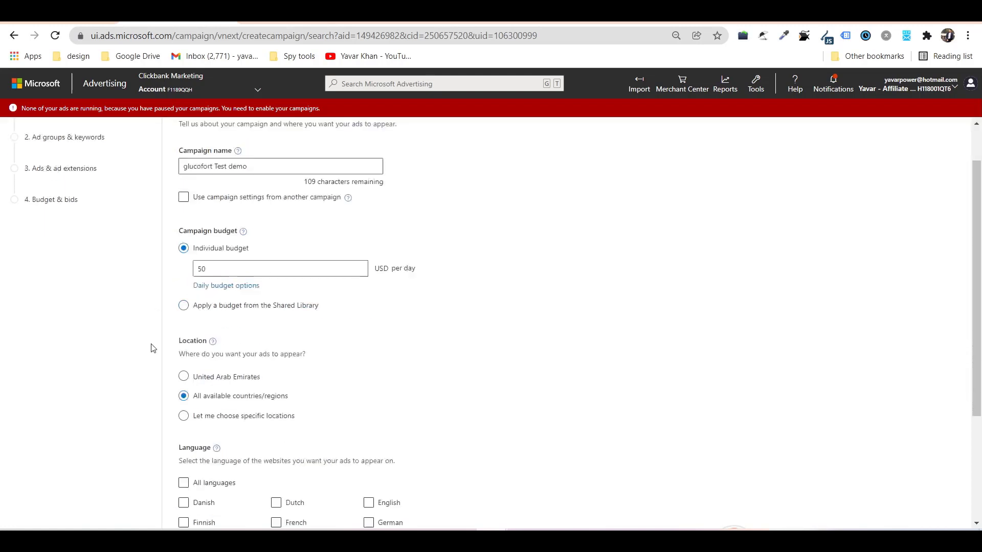
left_click(258, 250)
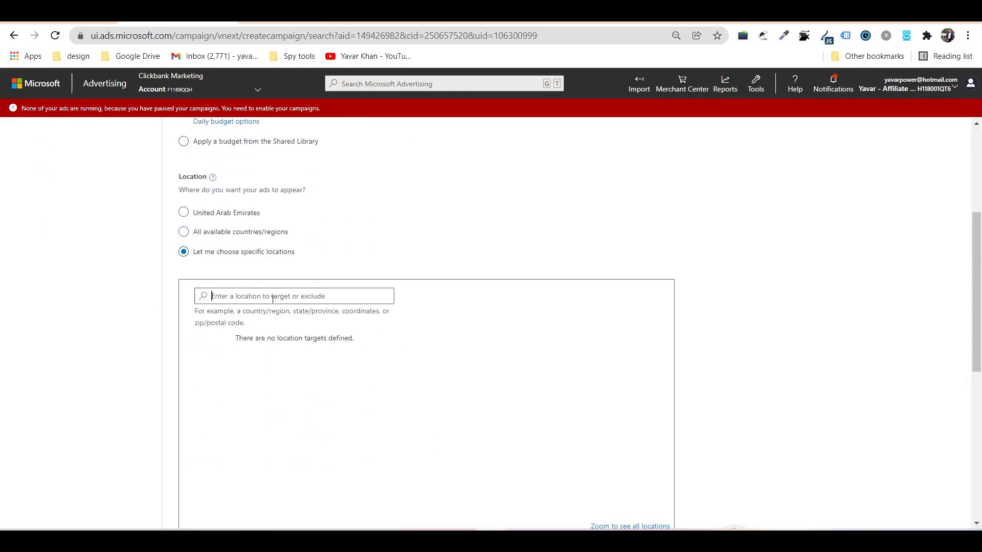
Search Google for 'tier 1 countries', view the image results, then enter 'unite' as a location.
key("ctrl+t")
type("ti")
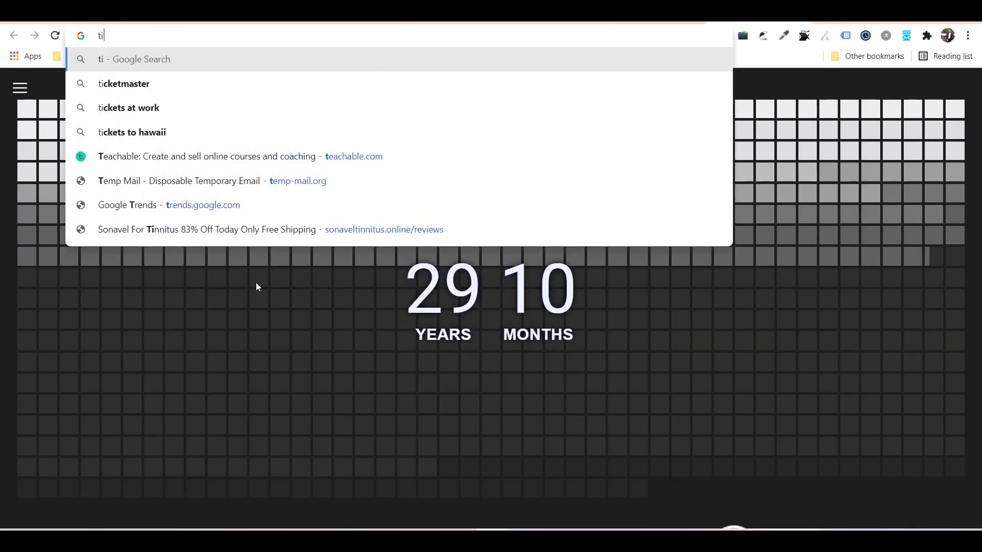
type("er 1 countires")
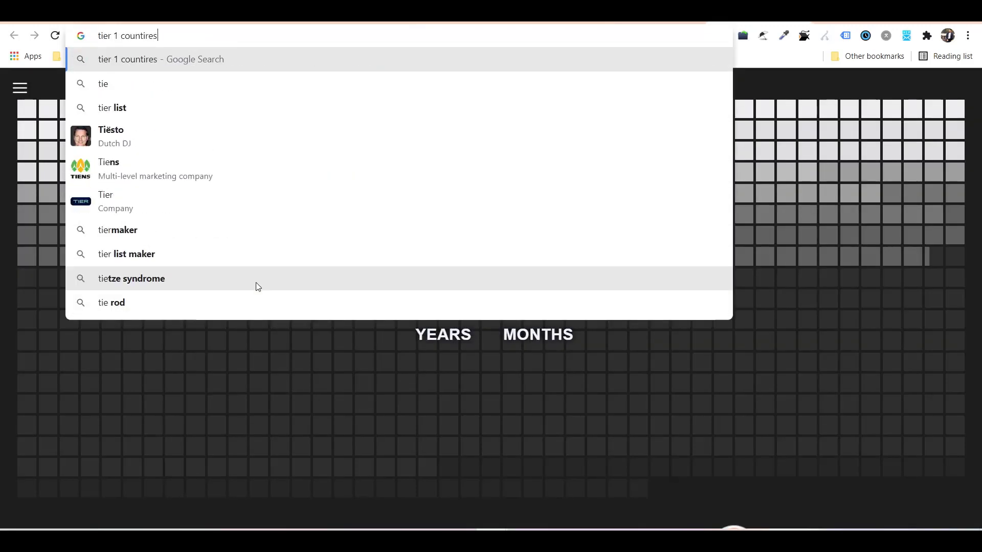
key("Return")
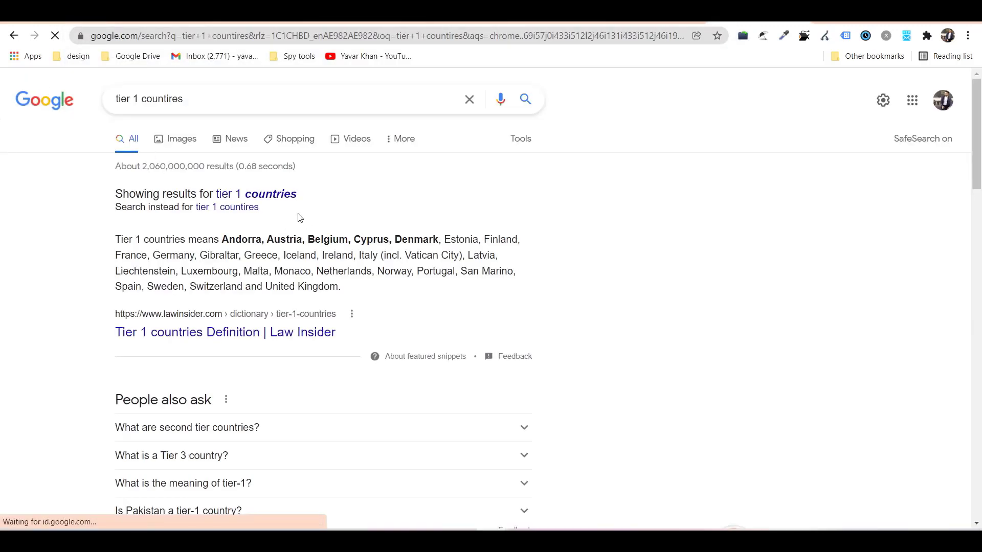
left_click(286, 195)
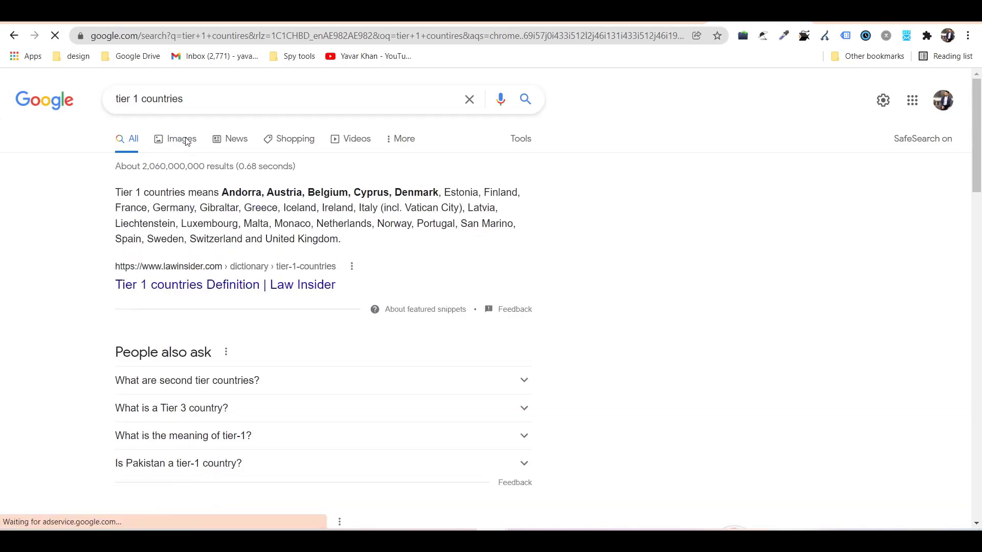
left_click(182, 138)
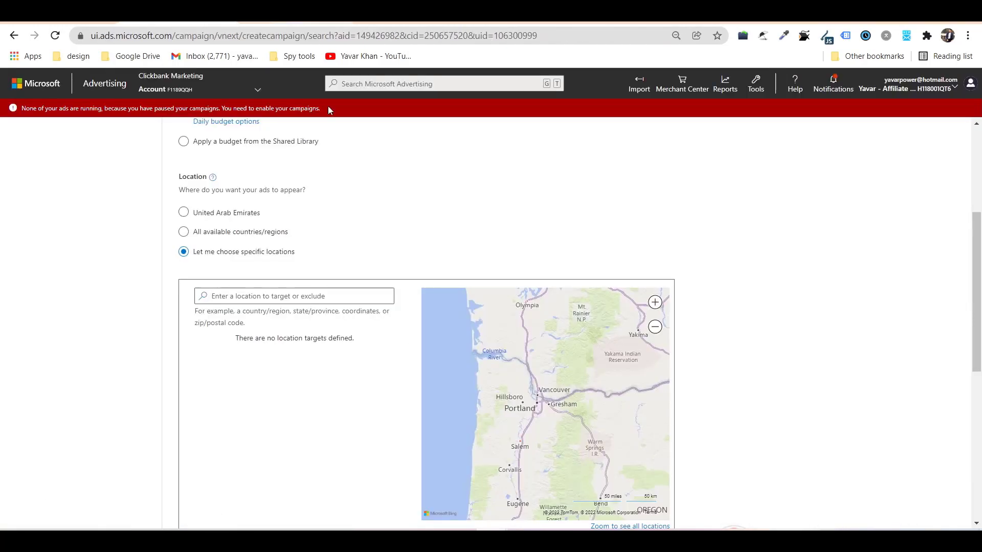
type("united")
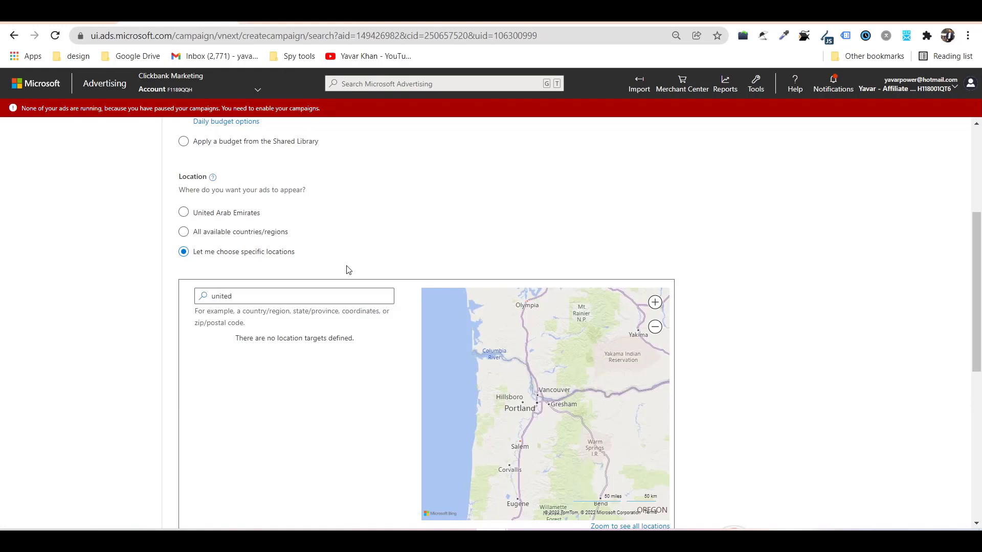
Target the United States and United Kingdom, then open the Glucofort affiliate resources page.
scroll(340, 307, "up", 3)
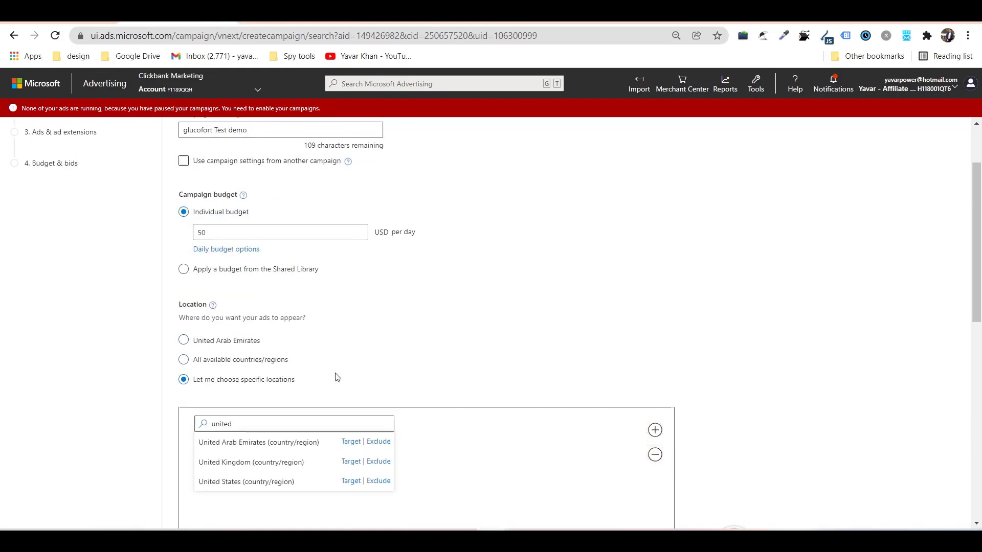
left_click(351, 481)
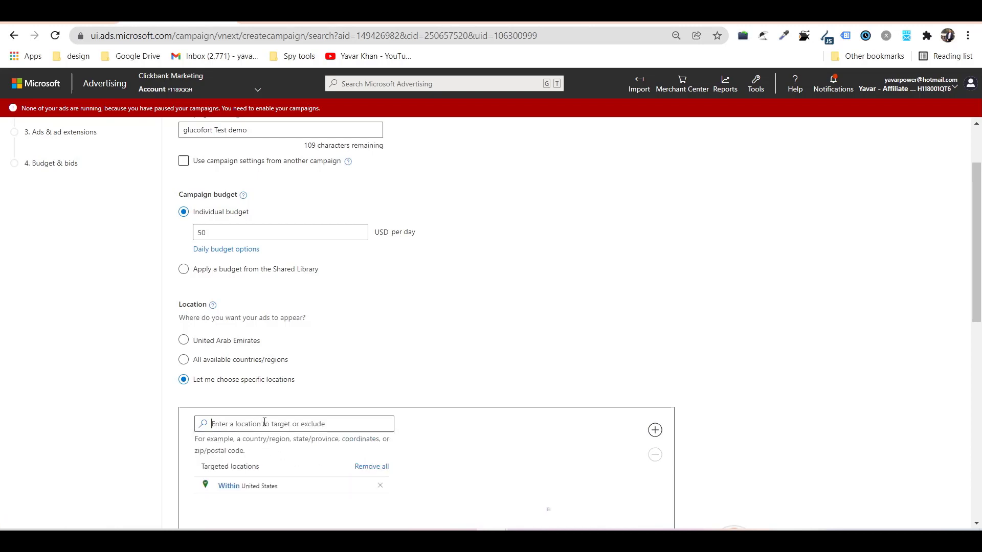
type("united")
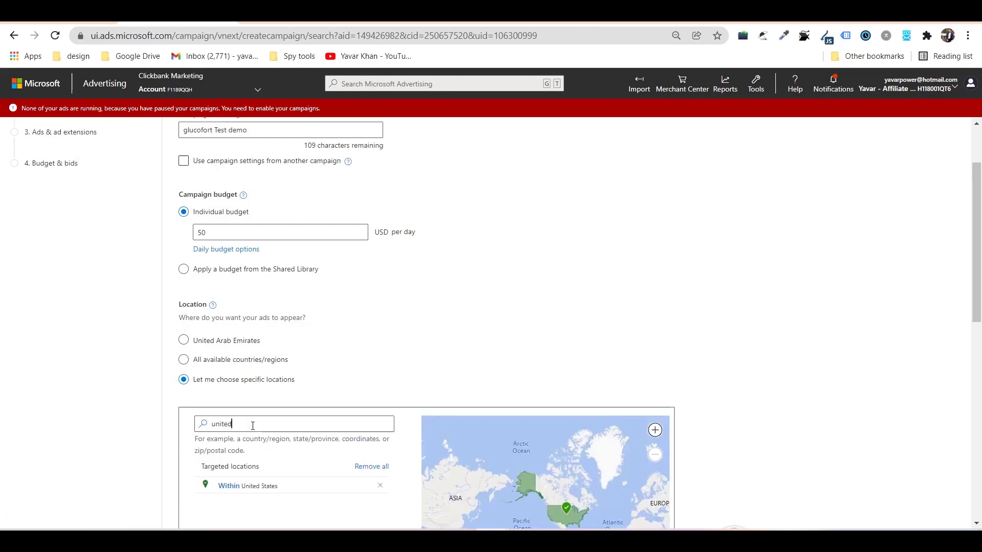
scroll(390, 305, "down", 3)
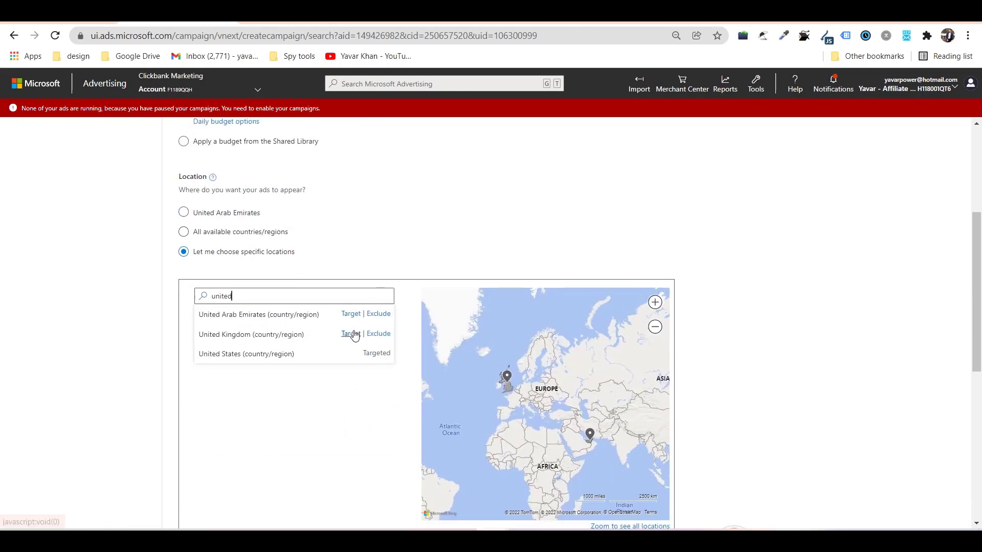
left_click(351, 334)
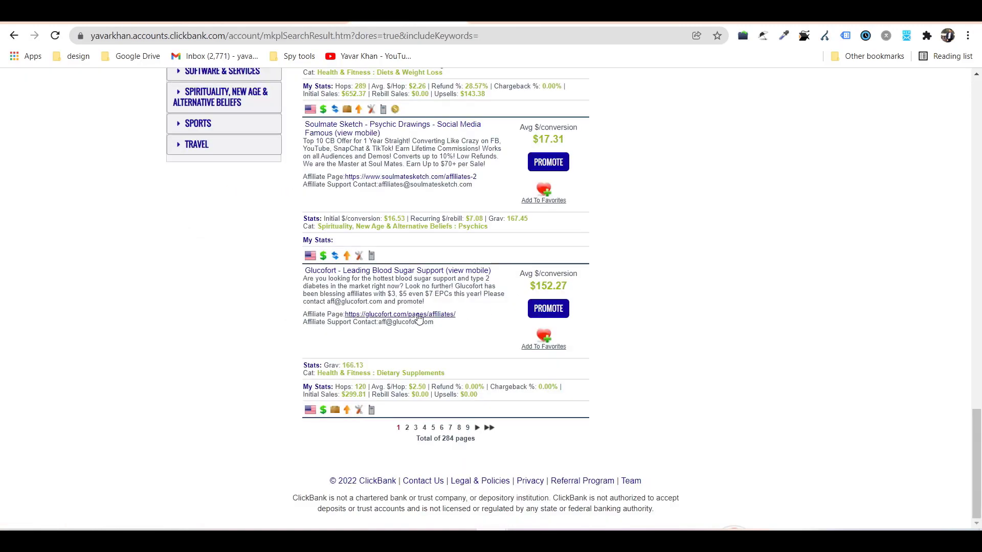
left_click(418, 316)
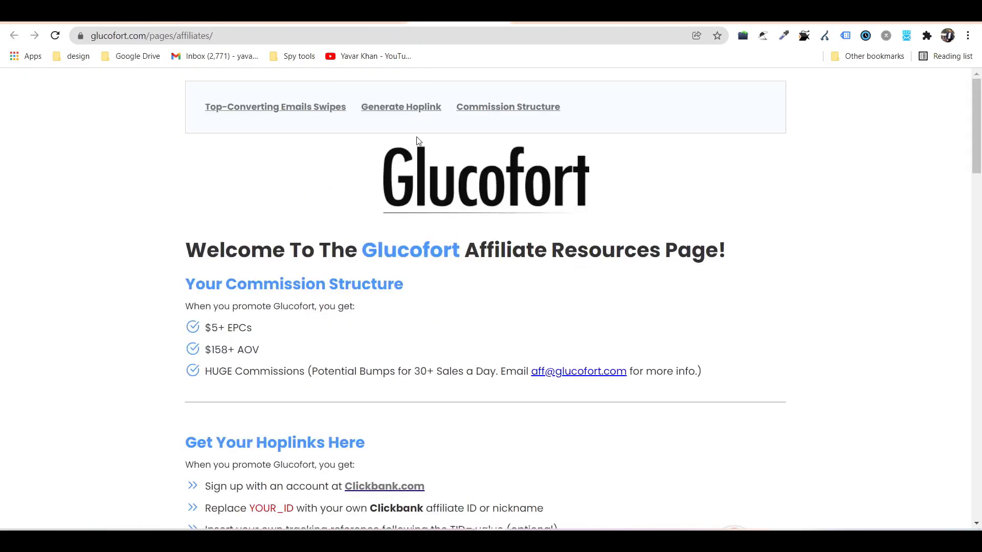
Go back to the ClickBank marketplace and open the Custom Keto Diet affiliate signup page.
scroll(400, 217, "down", 15)
scroll(312, 280, "up", 15)
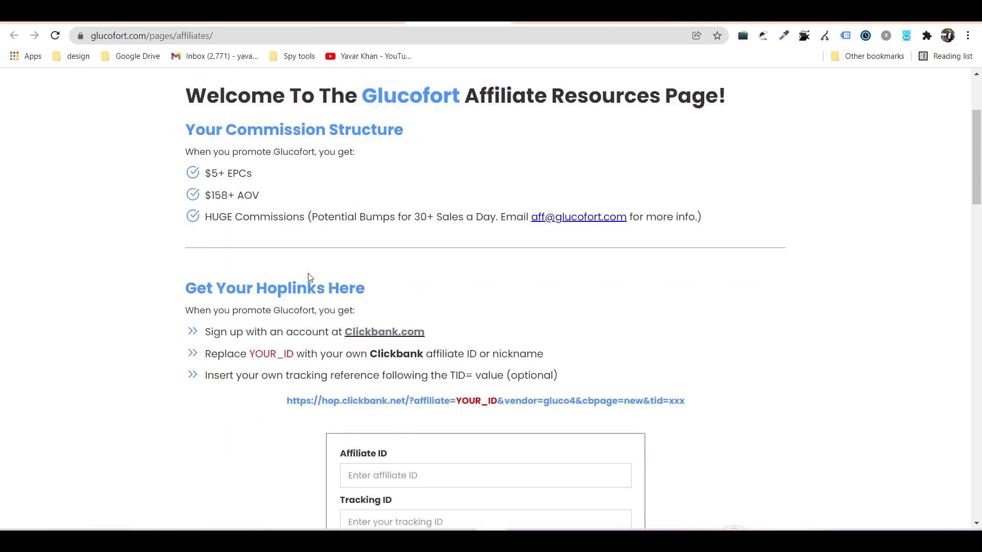
scroll(317, 271, "up", 1)
key("alt+Left")
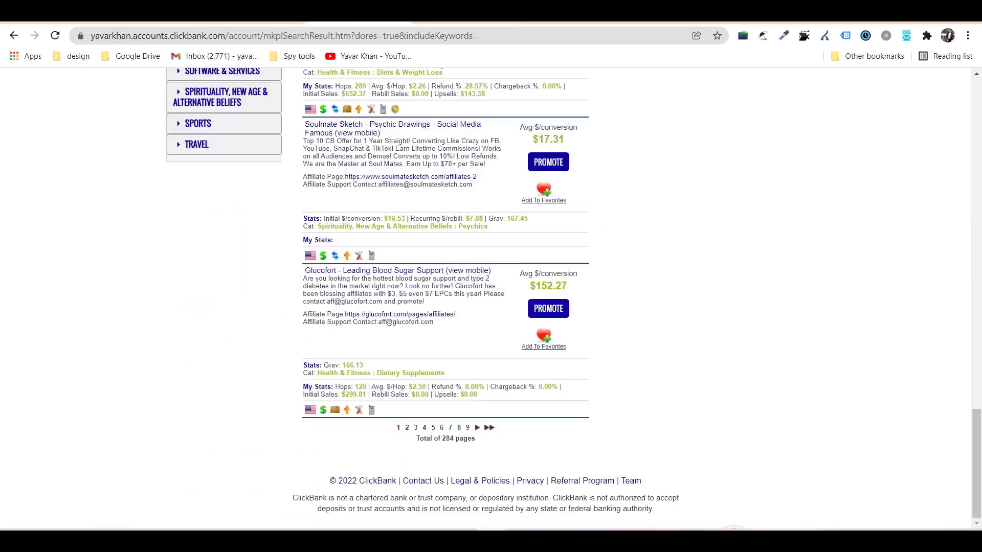
scroll(420, 293, "up", 10)
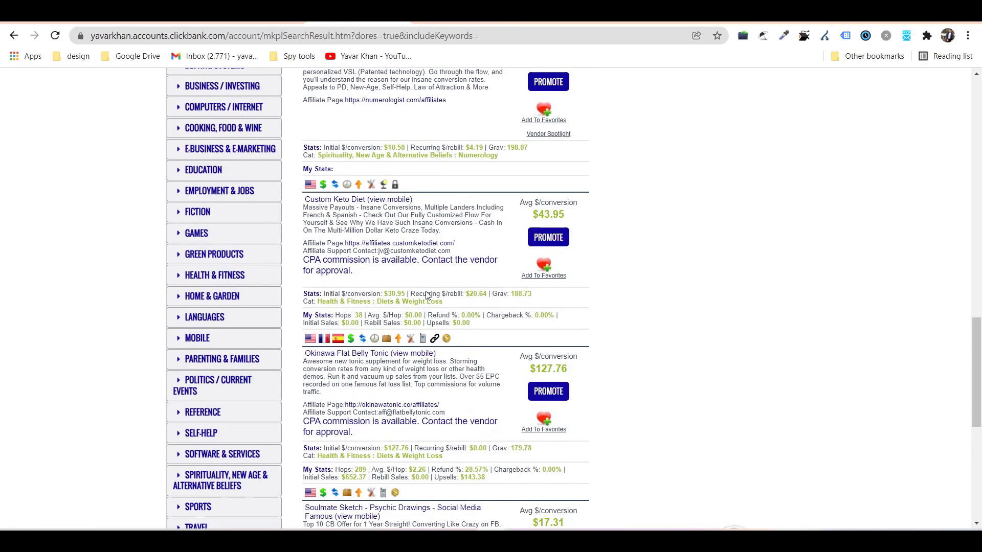
left_click(433, 244)
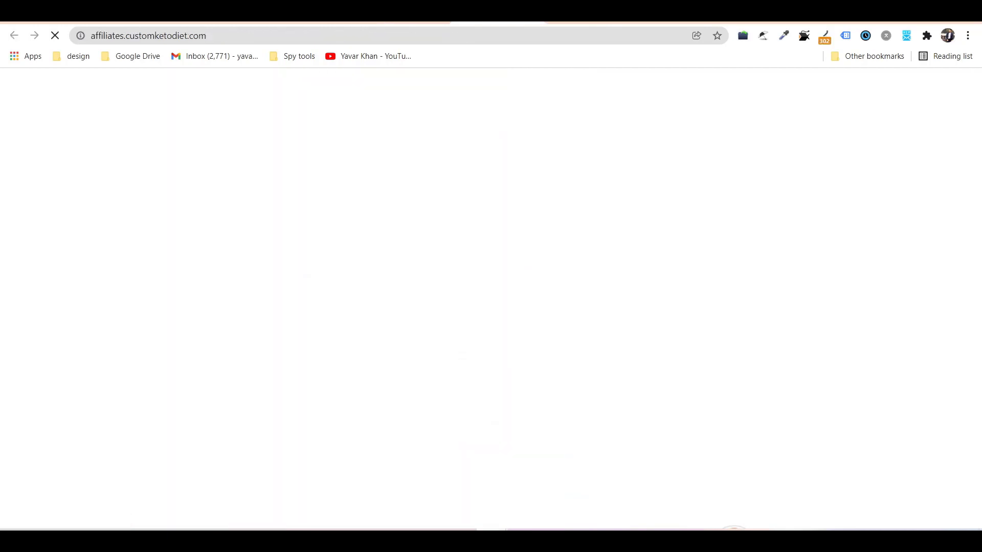
scroll(416, 270, "down", 4)
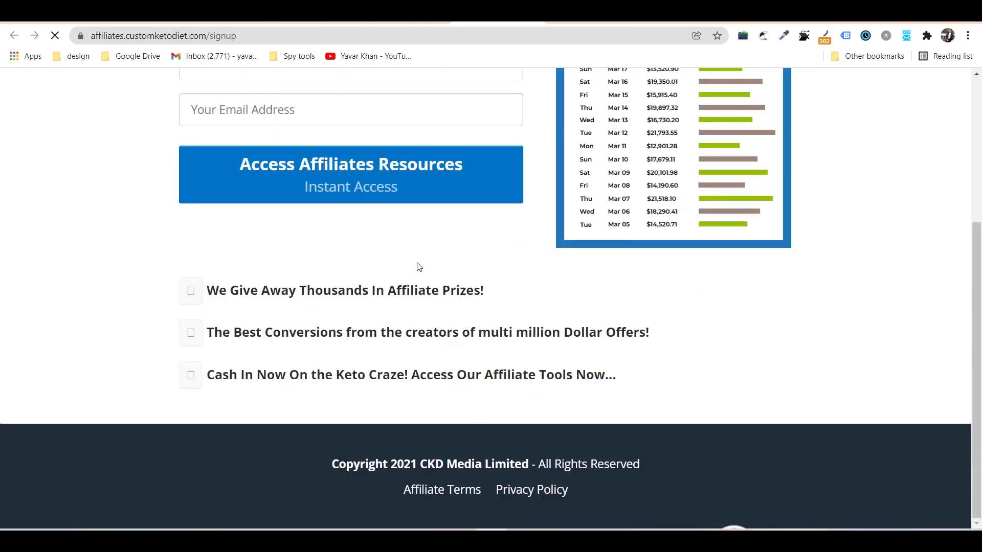
scroll(350, 230, "up", 5)
Submit the signup form with a placeholder Clickbank ID and e-mail address.
left_click(330, 303)
type("asdasdasdsad")
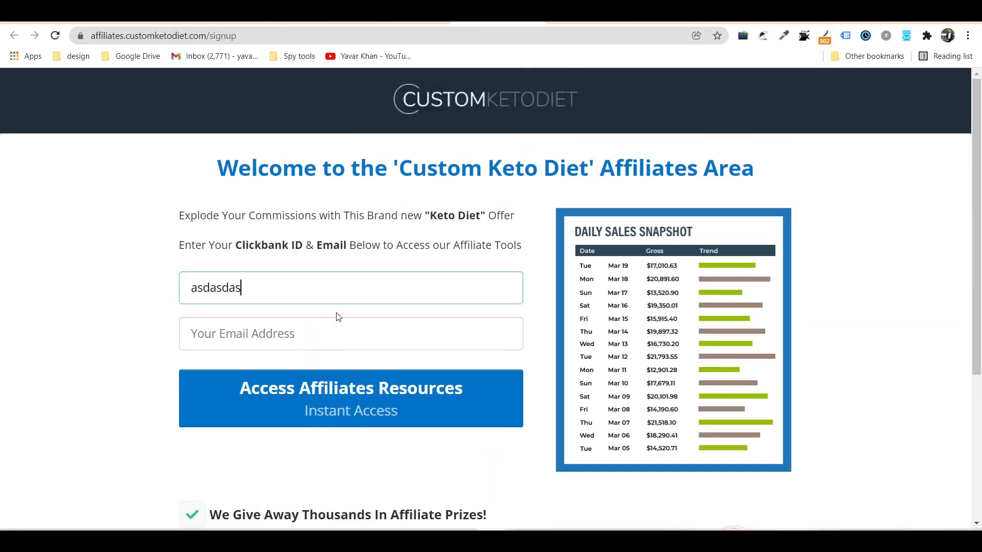
key("BackSpace")
left_click(328, 338)
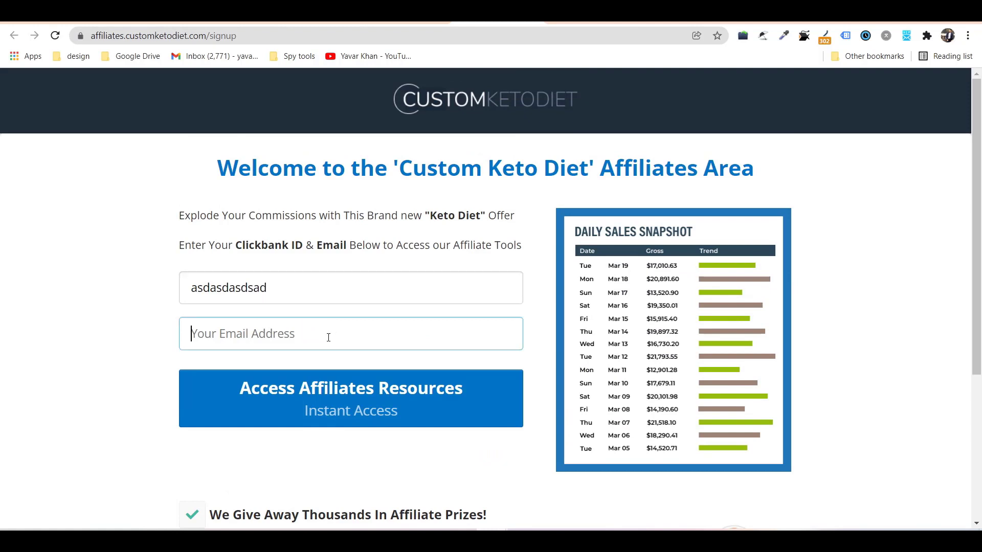
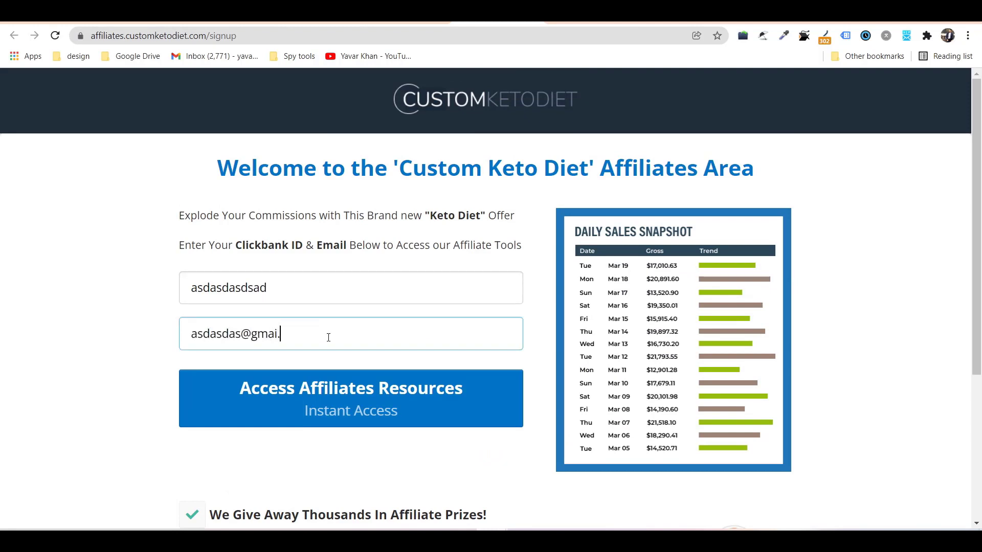
key("Return")
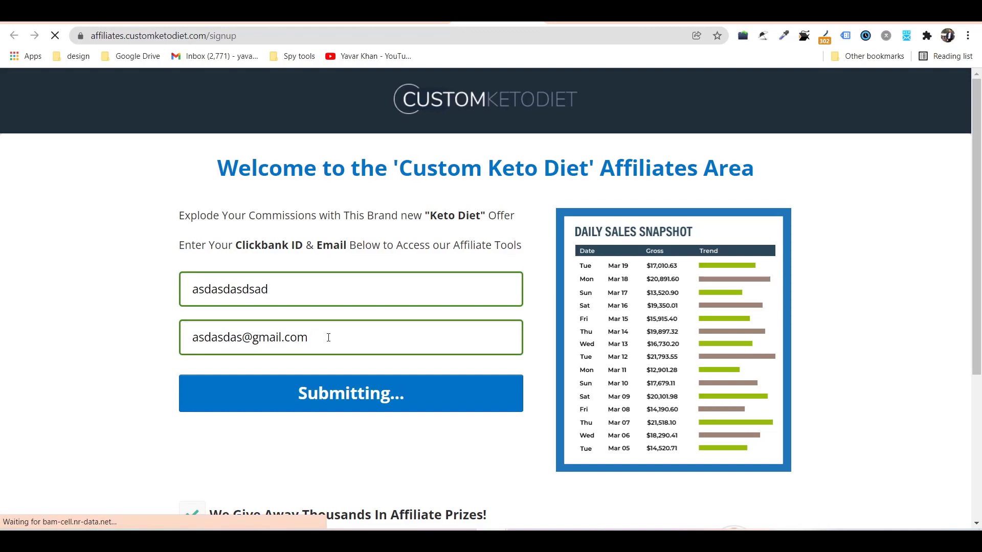
Review the customer age and country demographics, then return to the campaign location settings.
right_click(273, 212)
left_click(164, 225)
scroll(201, 258, "down", 15)
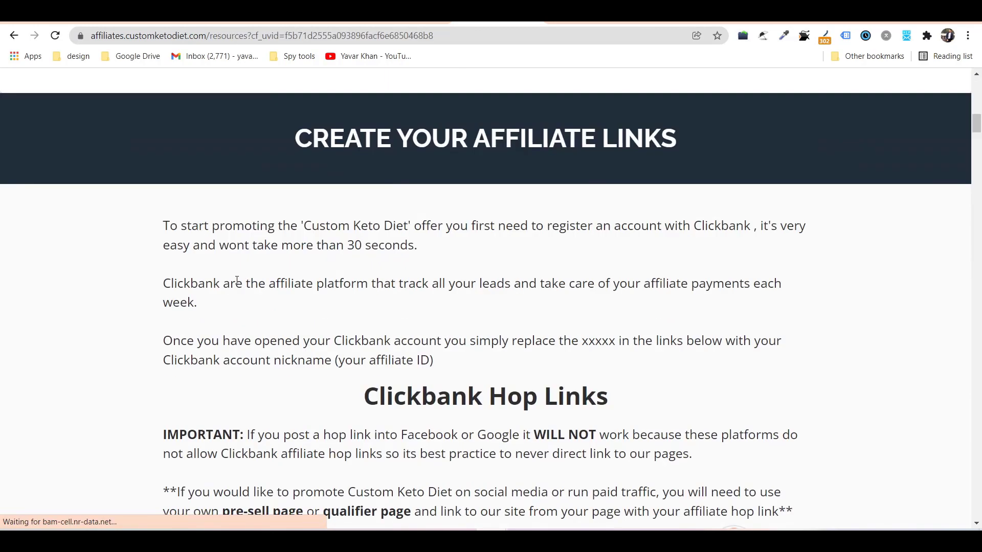
scroll(247, 295, "down", 20)
scroll(270, 296, "up", 12)
scroll(431, 265, "down", 8)
scroll(367, 240, "down", 10)
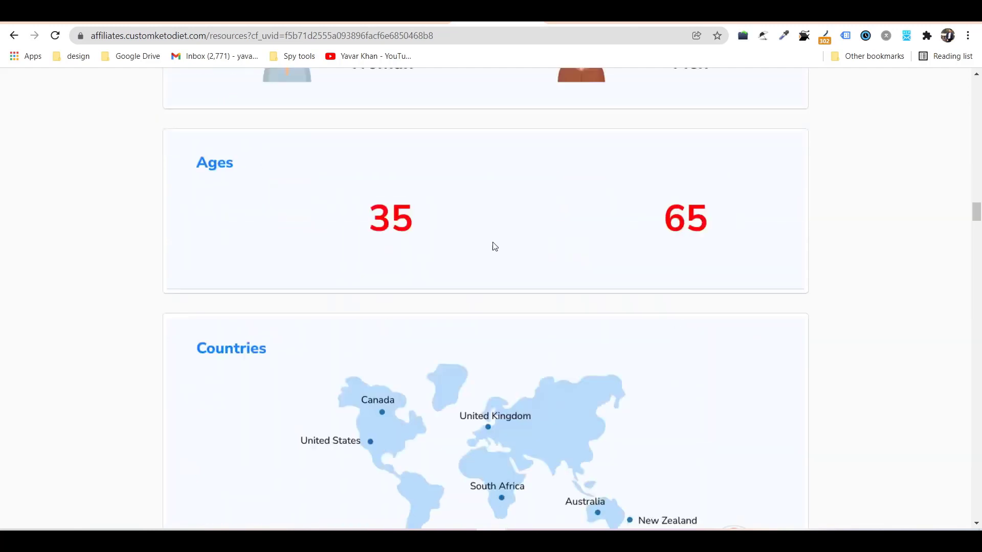
scroll(559, 168, "up", 2)
scroll(559, 168, "up", 1)
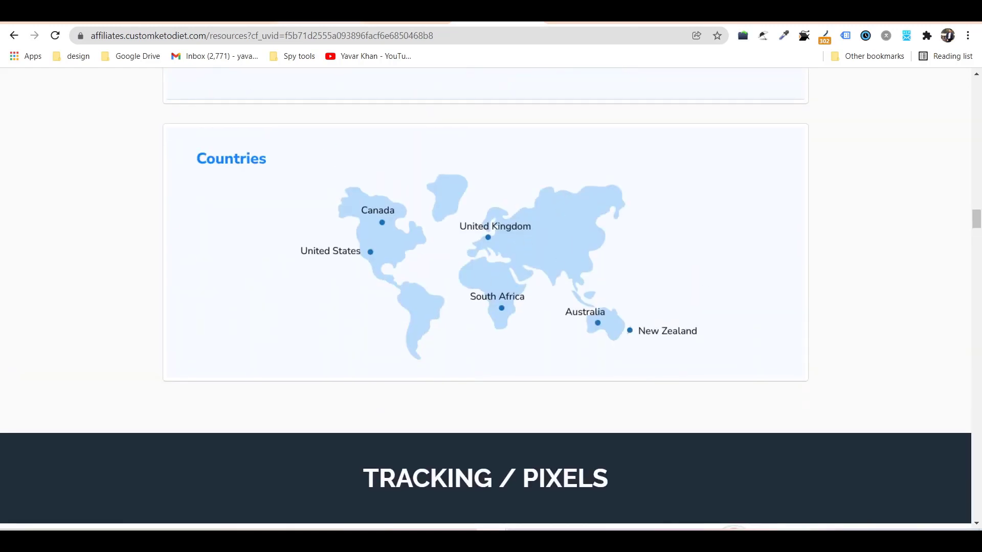
key("ctrl+Tab")
scroll(369, 281, "down", 7)
Target only people in the chosen locations, set language to English, and save the settings.
scroll(243, 292, "up", 3)
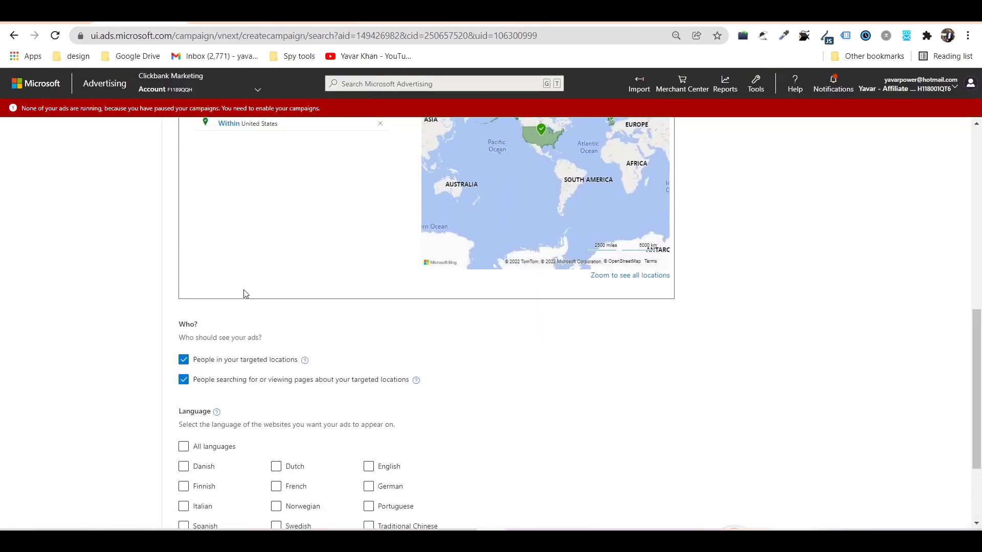
scroll(271, 249, "up", 3)
scroll(298, 245, "down", 2)
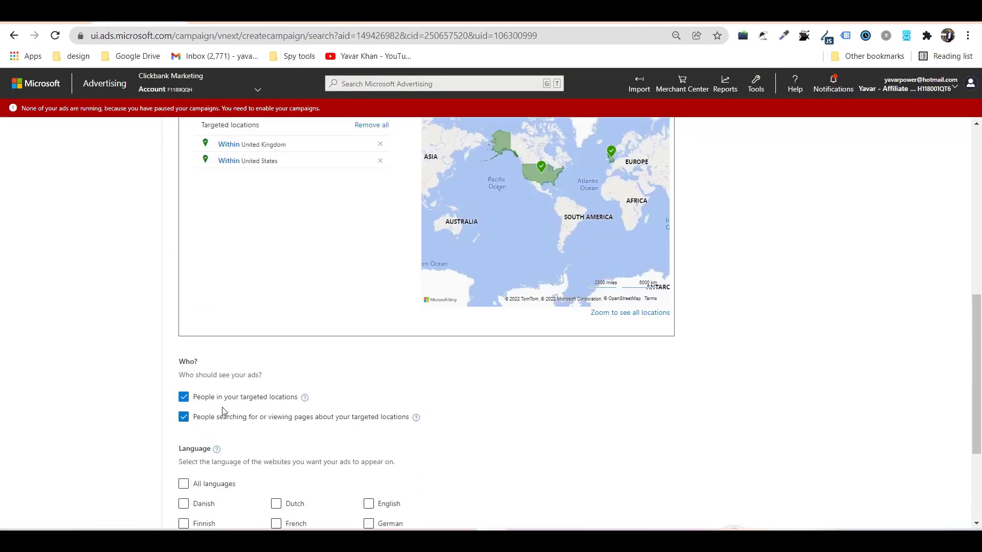
left_click(243, 385)
left_click(384, 469)
scroll(175, 396, "down", 3)
left_click(255, 506)
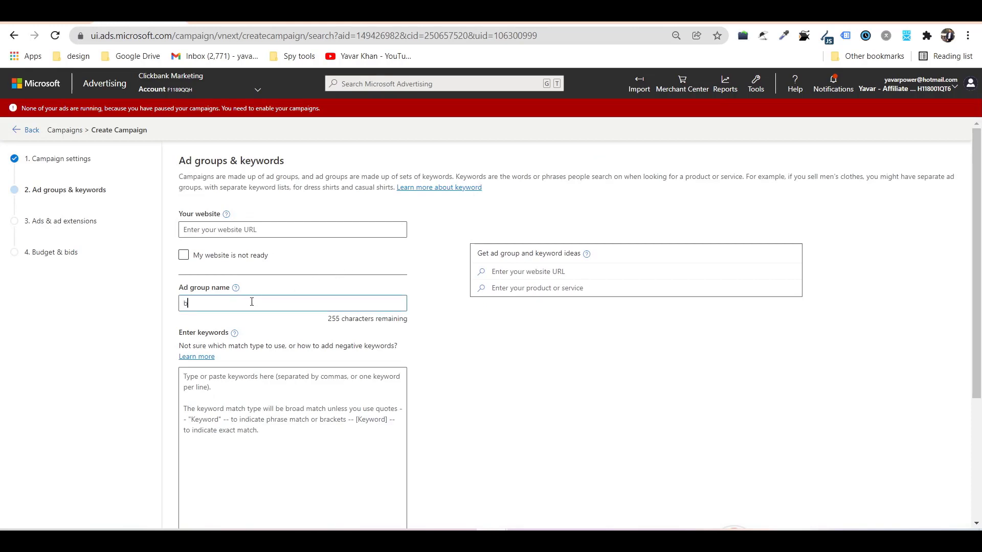
Name the ad group 'brand bidding' and enter the keyword 'glucofort'.
type("g")
key("Tab")
key("Tab")
key("Tab")
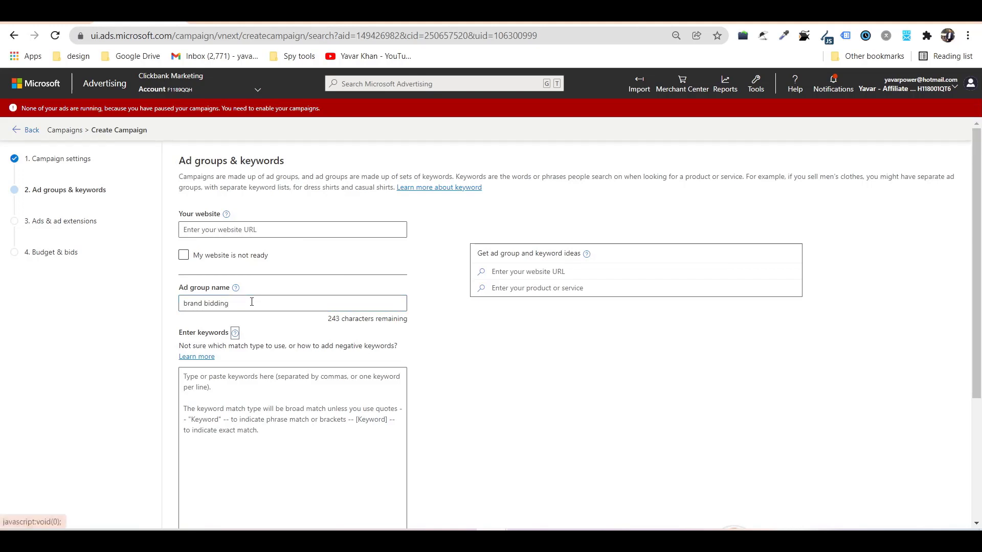
type("gluco")
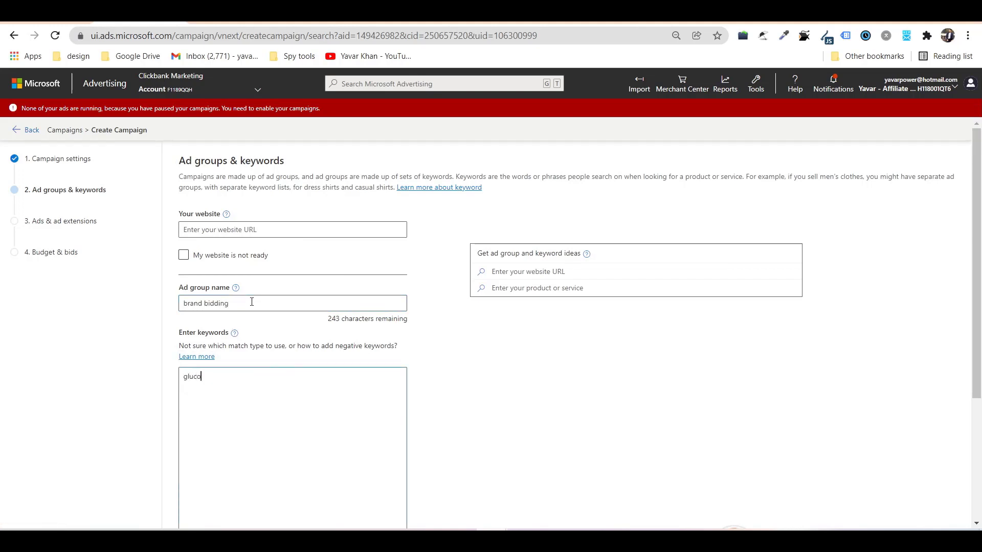
type("fort")
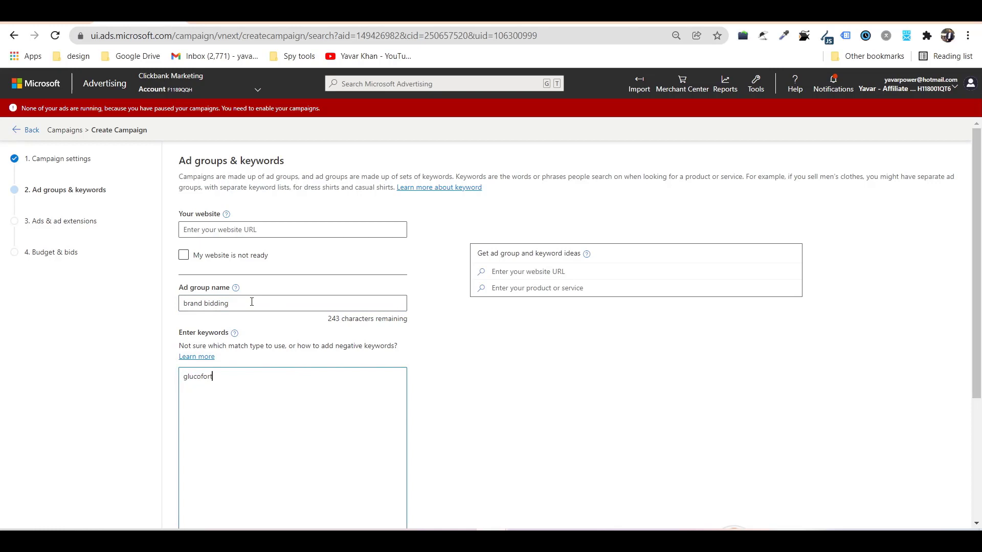
Open the Keyword Planner from Tools in a new tab.
left_click(755, 83)
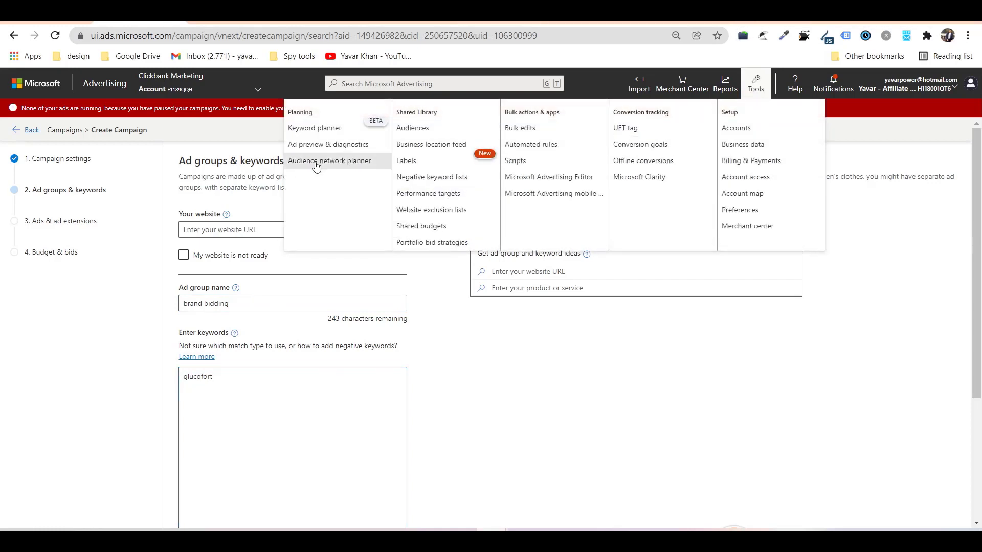
right_click(326, 131)
left_click(361, 139)
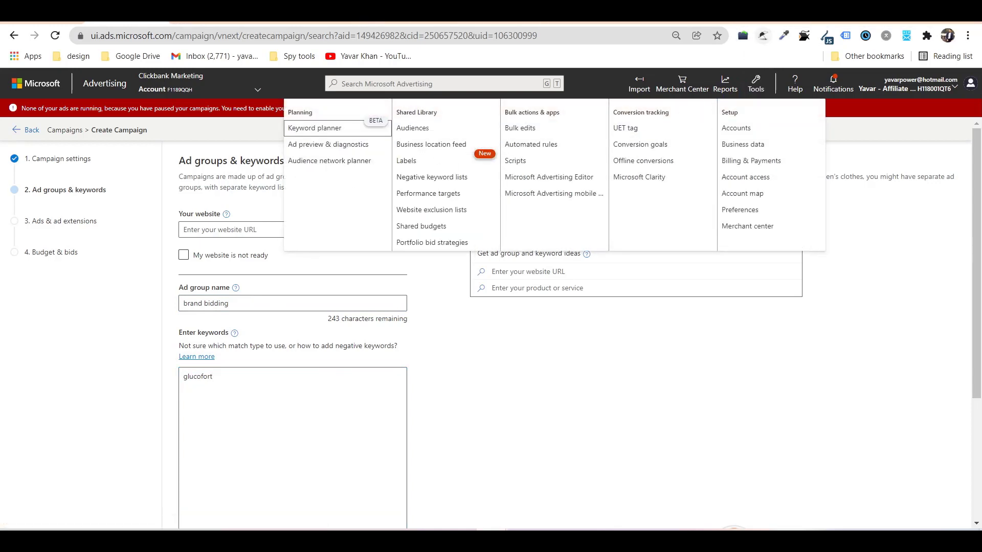
key("ctrl+Tab")
Select the nine glucofort autocomplete predictions from Google's report predictions list.
left_click(153, 99)
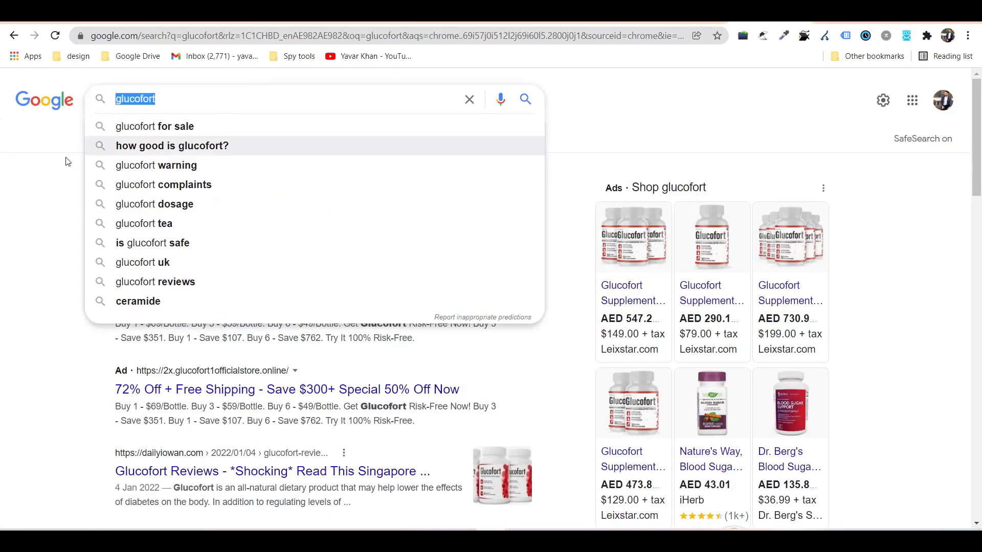
left_click(18, 229)
scroll(18, 228, "down", 1)
scroll(83, 284, "down", 15)
scroll(263, 285, "up", 12)
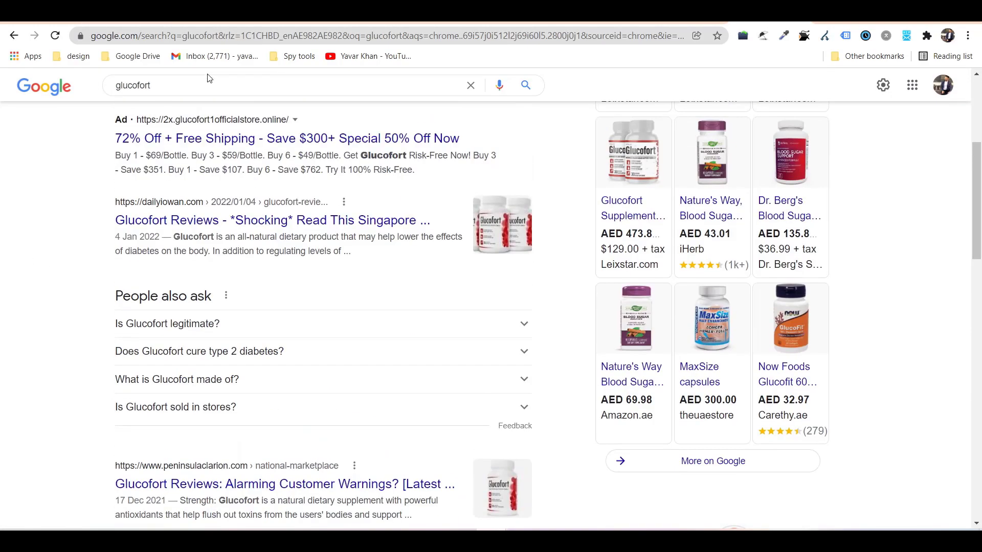
left_click(208, 78)
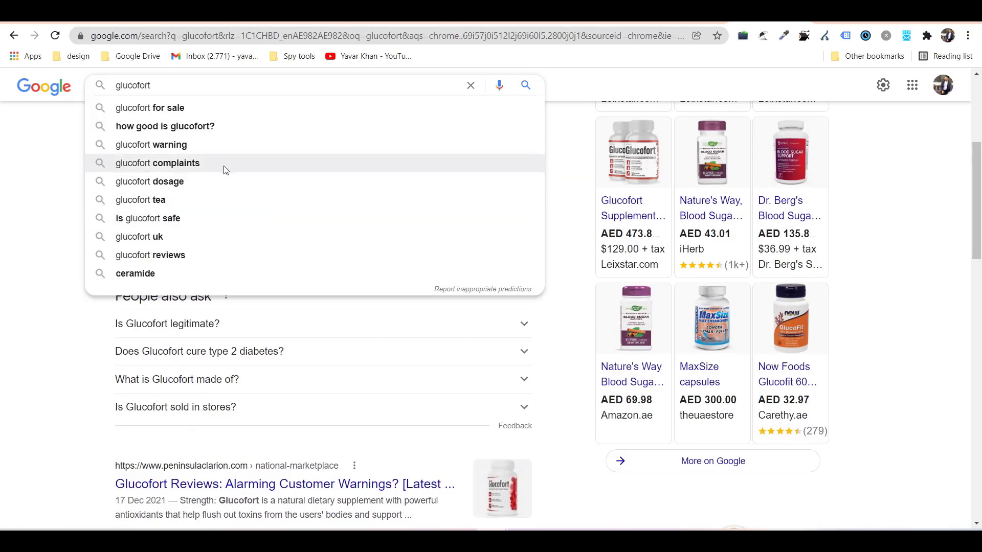
left_click(471, 290)
left_click_drag(453, 299, 368, 117)
key("ctrl+c")
Paste the glucofort predictions into Notepad, replacing the old text.
key("alt+Tab")
left_click(475, 358)
key("ctrl+a")
key("ctrl+v")
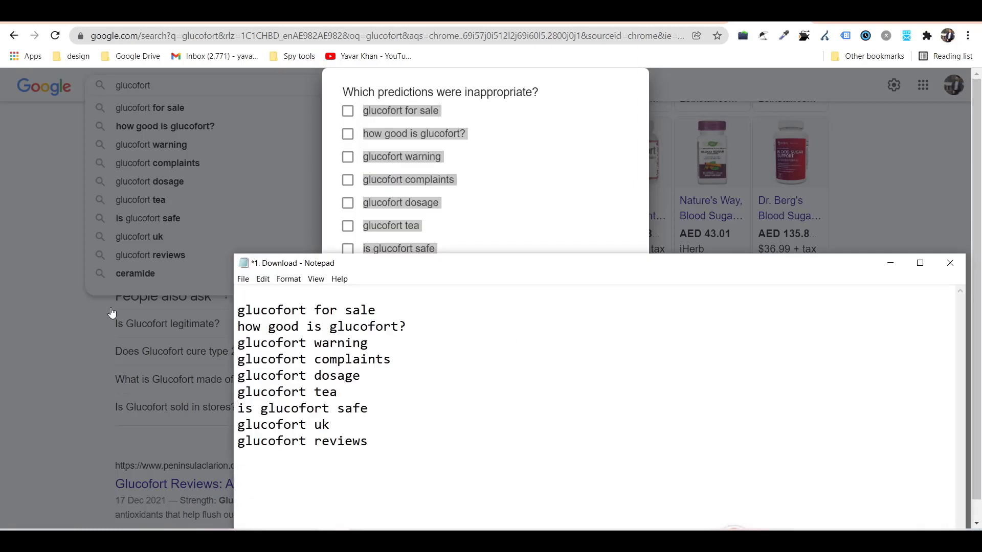
left_click(112, 312)
scroll(113, 324, "down", 10)
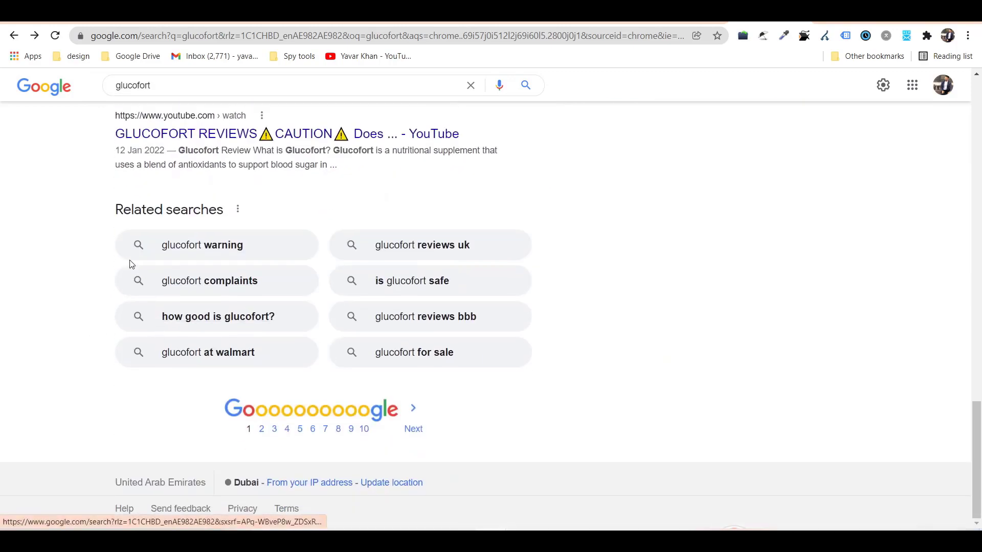
scroll(259, 212, "up", 10)
Make the brand bidding keywords "glucofort" phrase match and [glucofort] exact match.
key("ctrl+Tab")
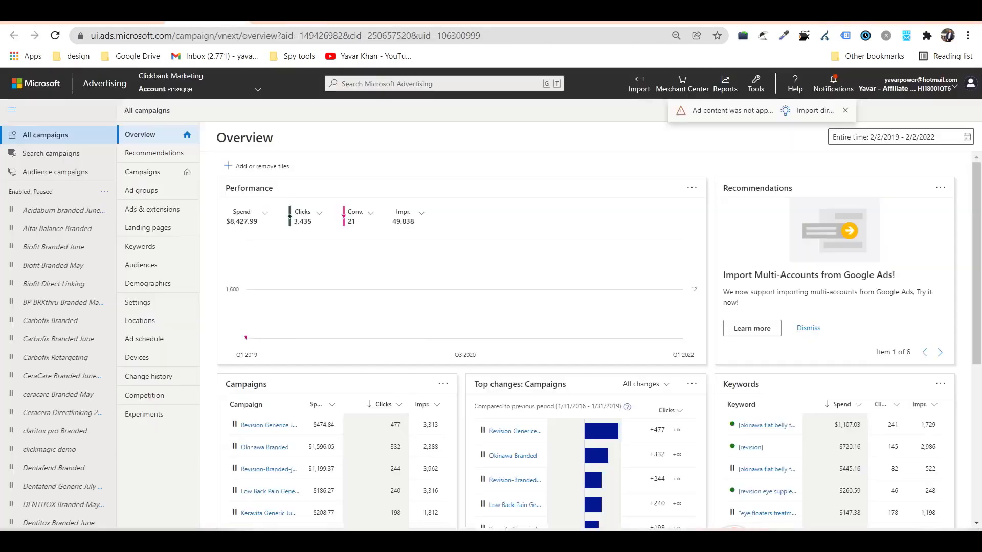
left_click(755, 83)
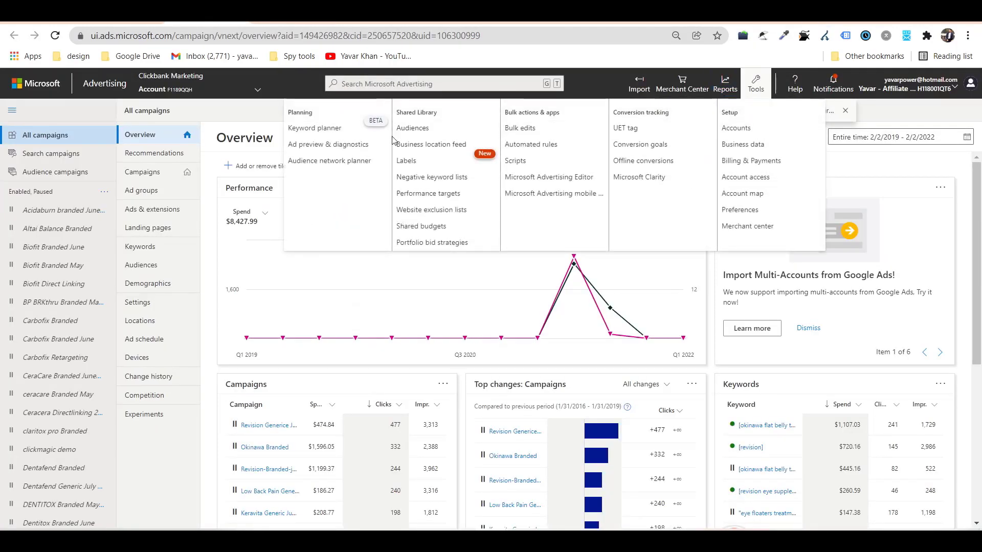
left_click(309, 128)
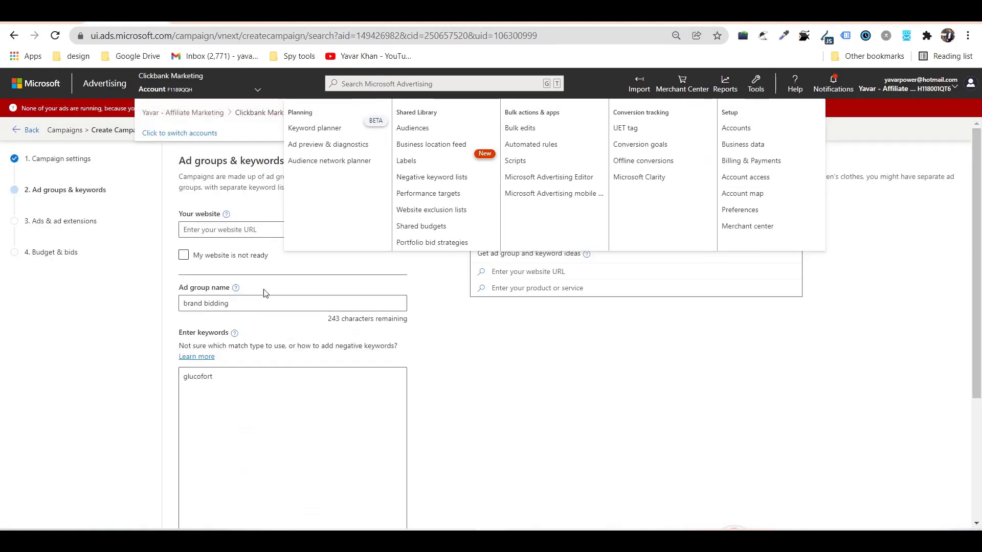
left_click(230, 376)
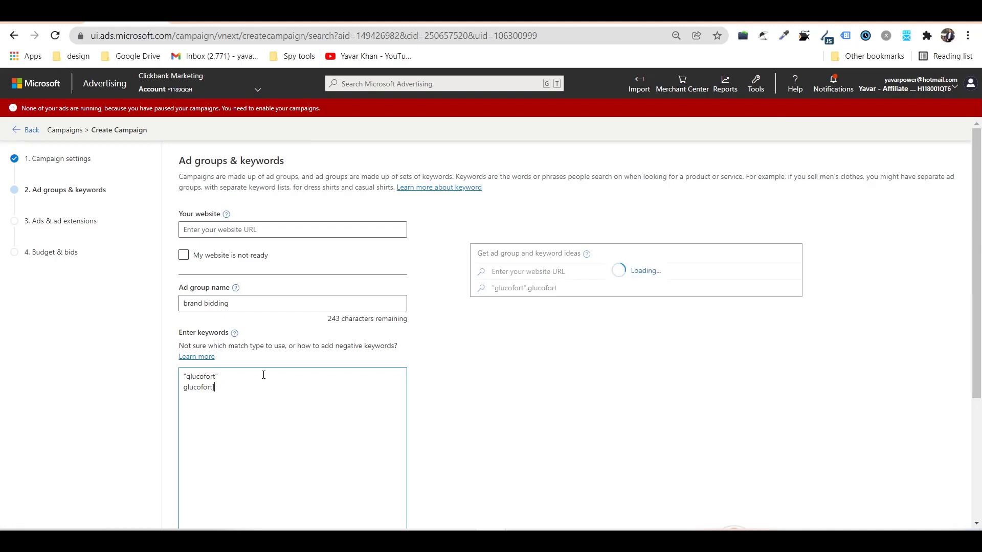
key("Left")
key("Left")
key("Left")
key("Left")
key("Left")
key("Left")
key("Left")
key("Left")
key("Left")
type("[")
Paste glucofort into keywordmatchtypetool.com and select Exact match.
key("ctrl+t")
type("ke")
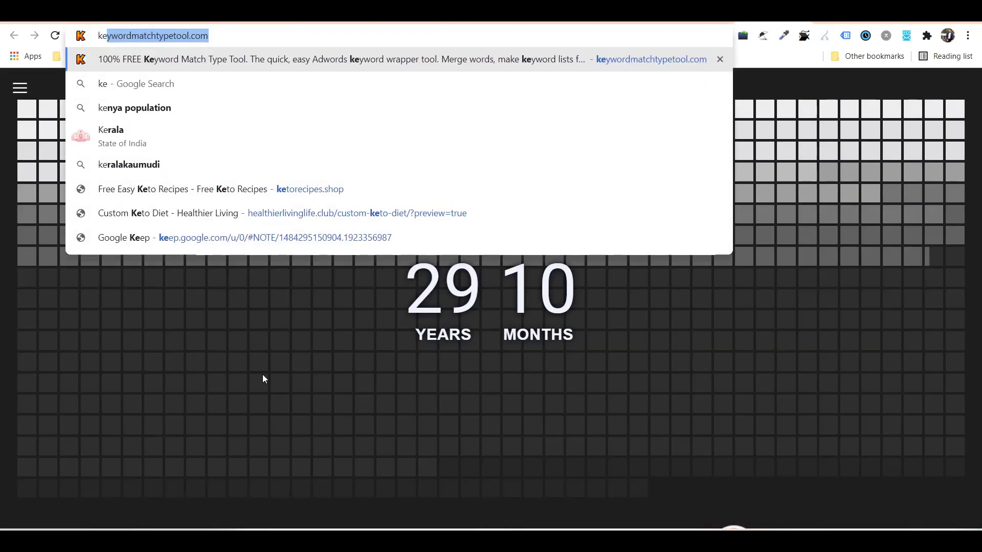
key("Return")
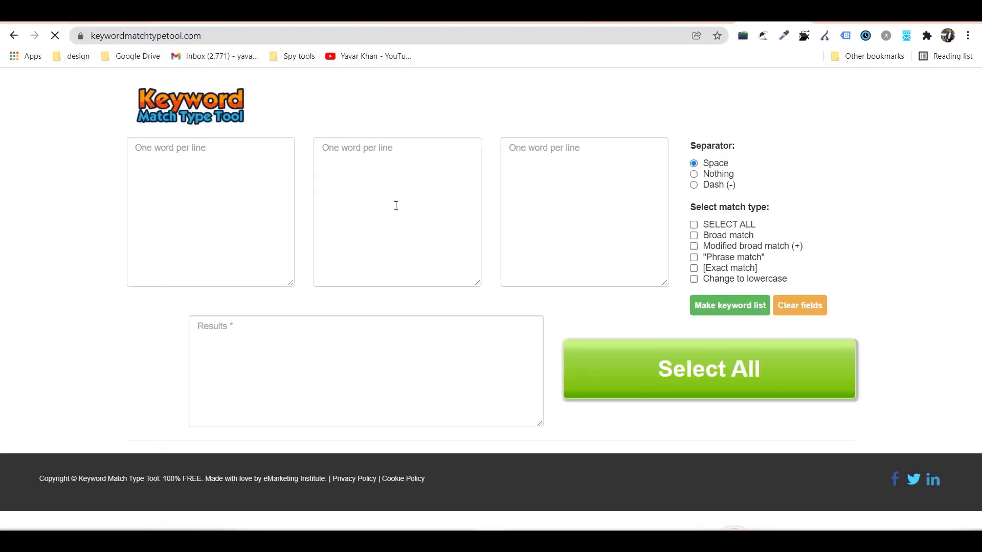
left_click(248, 186)
type("glucofort")
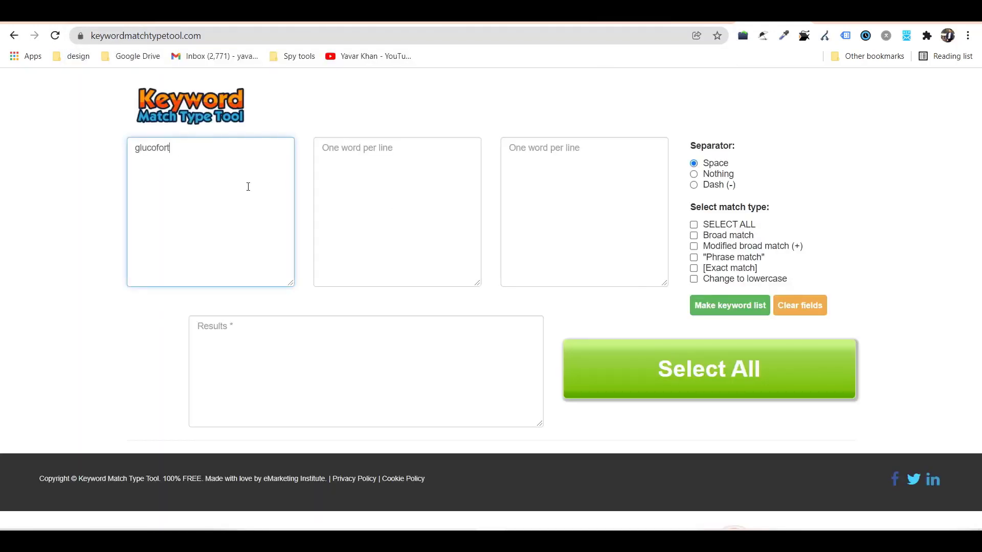
left_click(728, 269)
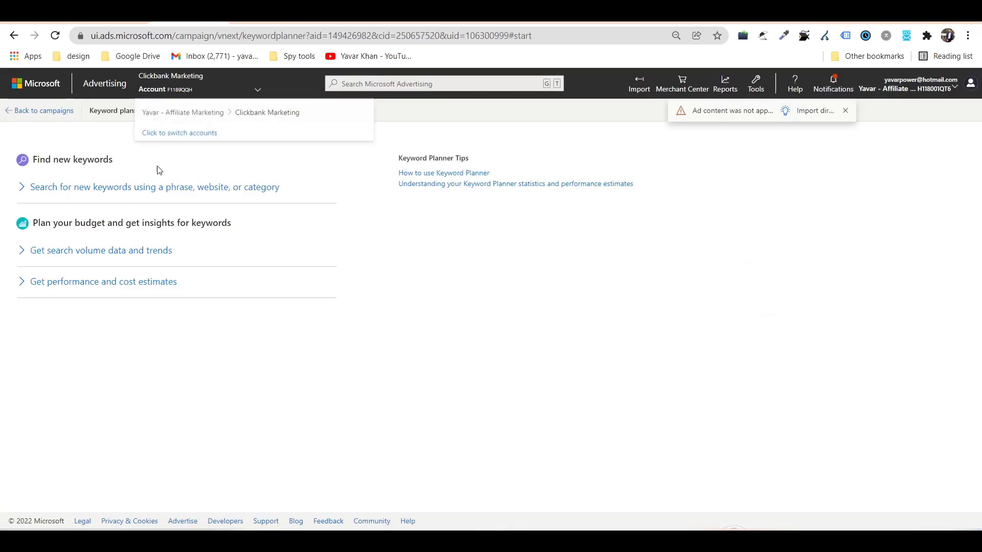
Get Keyword Planner suggestions for the product 'glucofort'.
left_click(156, 188)
left_click(136, 245)
type("glucofort")
scroll(136, 247, "down", 4)
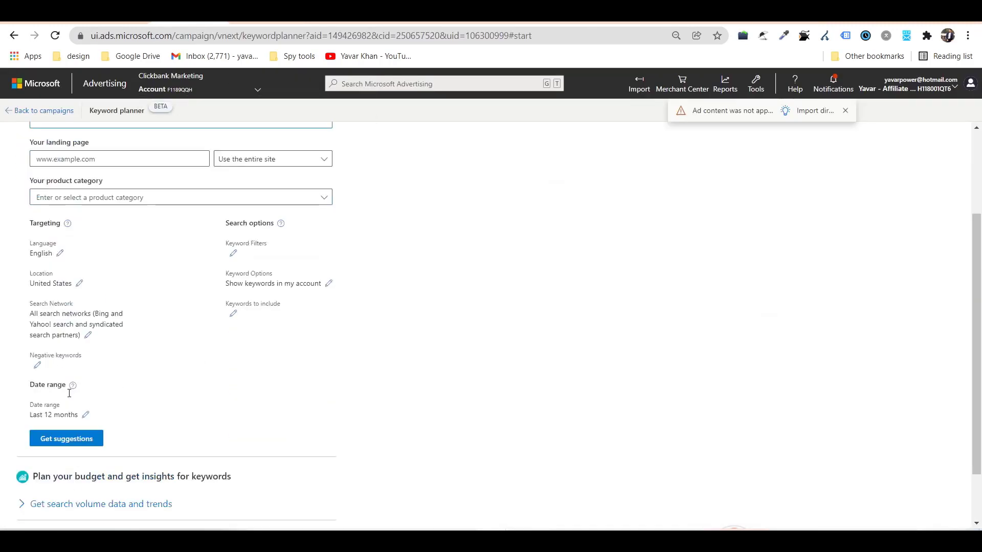
left_click(97, 374)
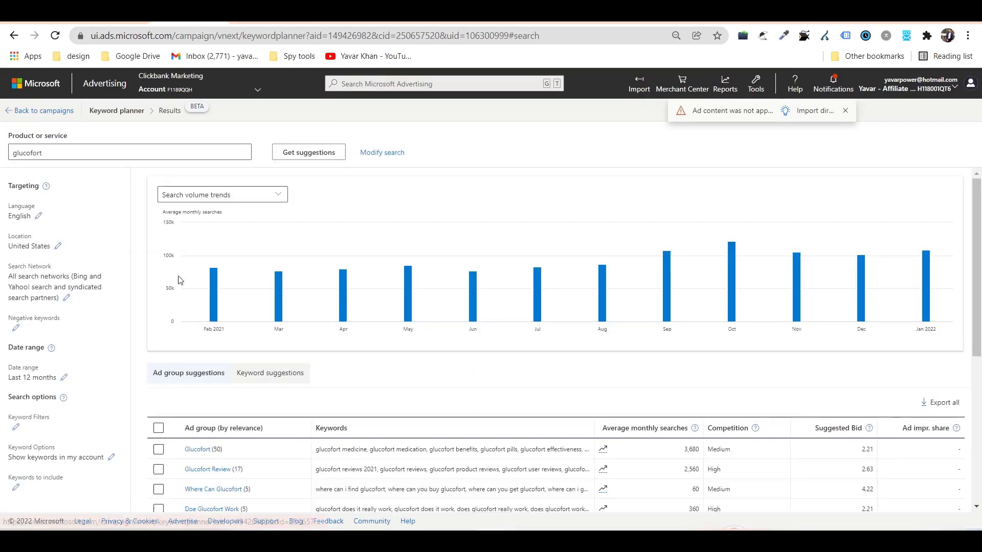
Export all keyword ideas from the Glucofort ad group as a CSV file.
left_click(197, 449)
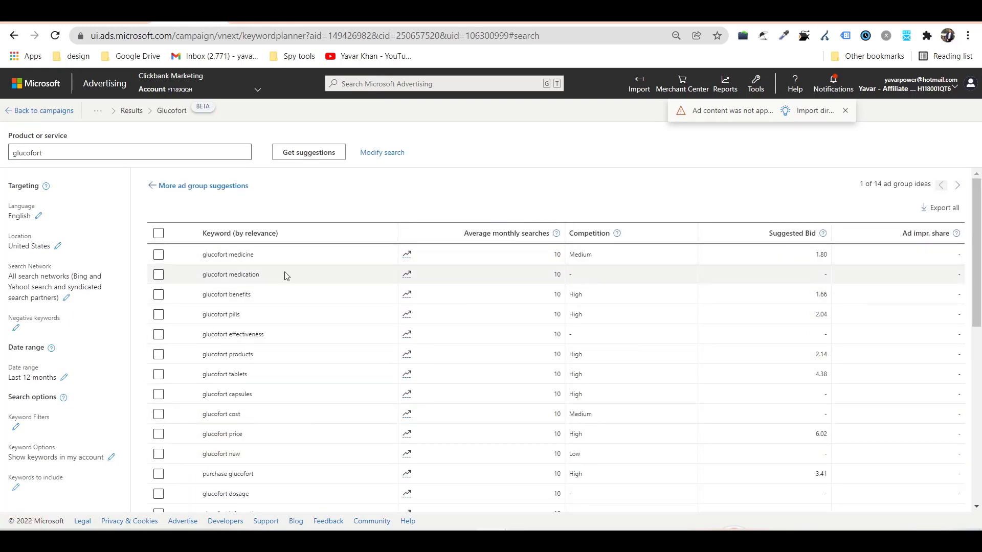
scroll(273, 285, "down", 10)
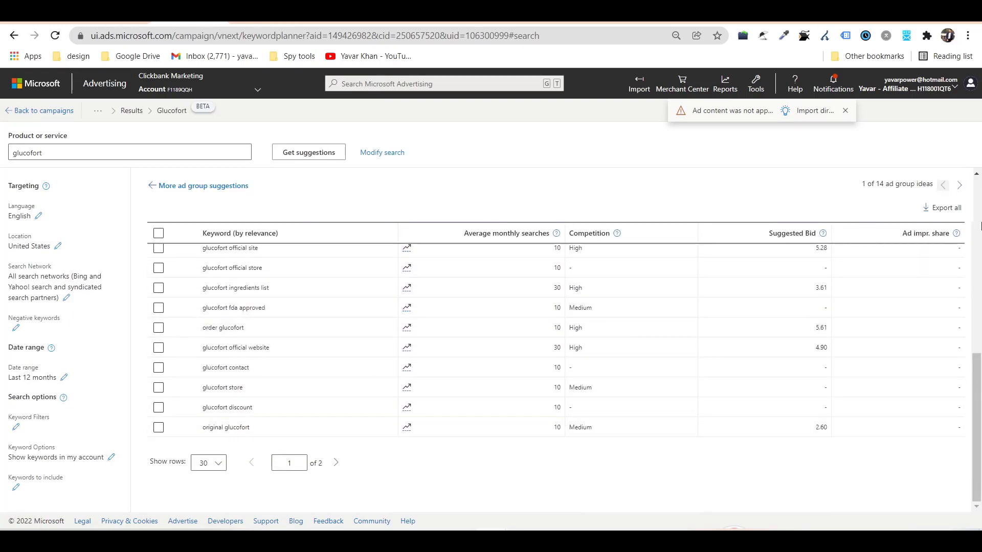
left_click(943, 207)
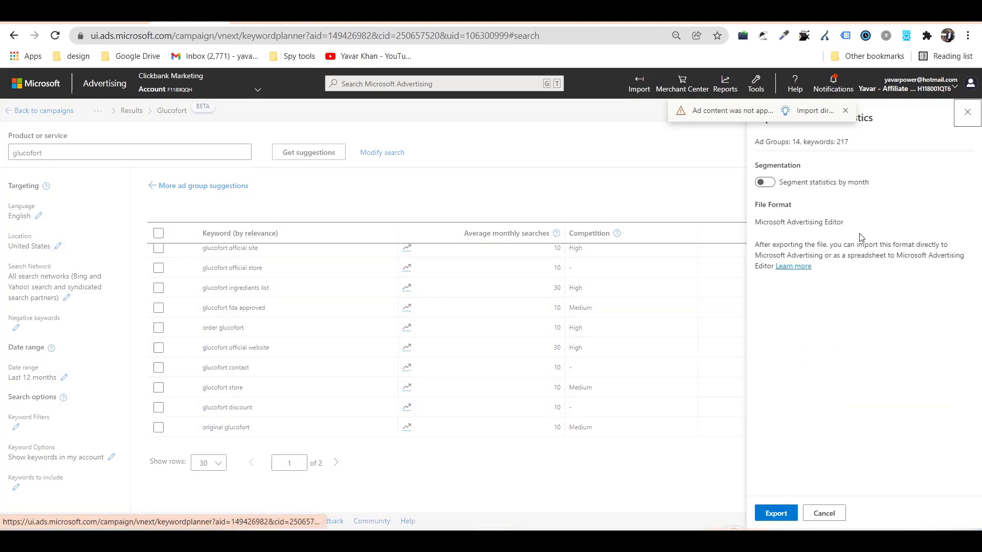
left_click(775, 513)
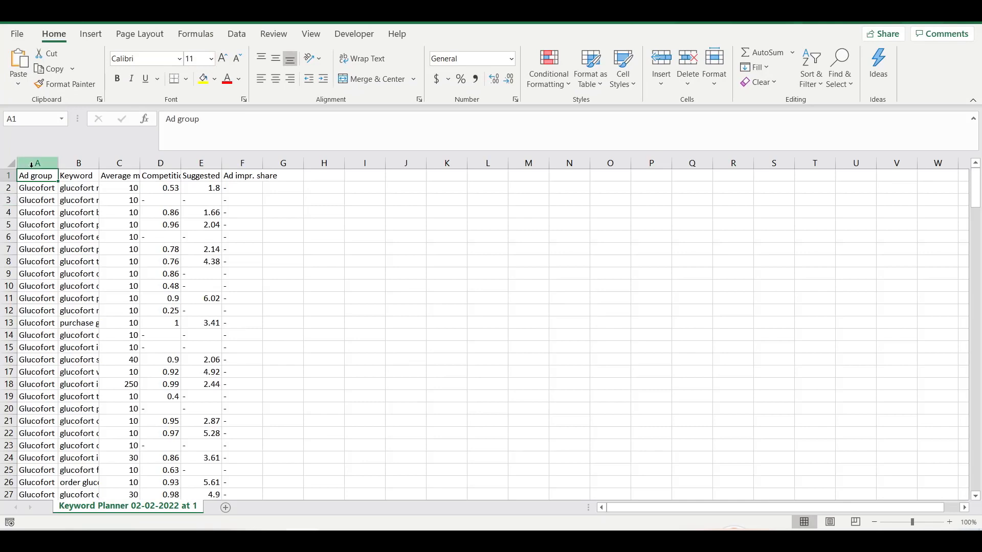
Auto-fit all columns of the keyword export sheet.
left_click(9, 162)
double_click(58, 163)
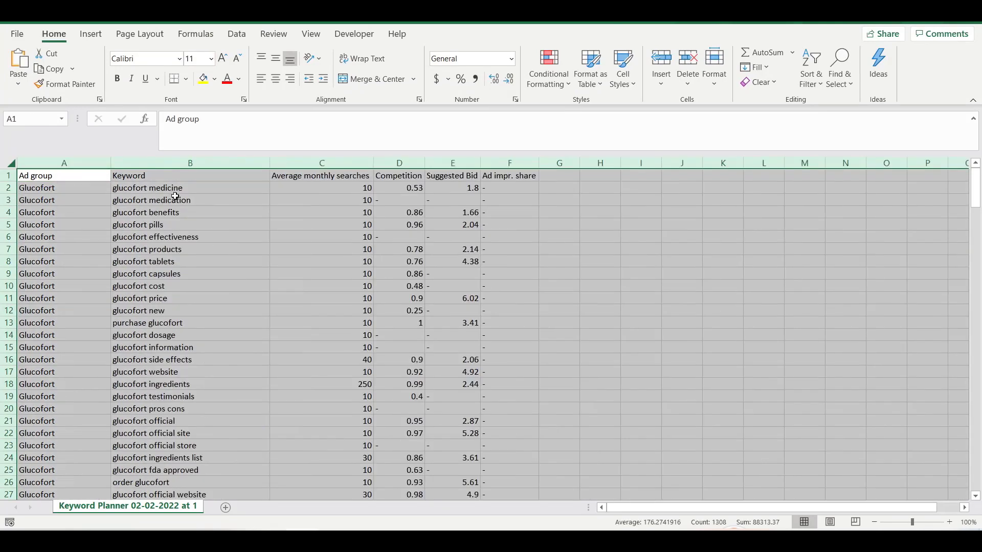
left_click(186, 188)
key("ctrl+shift+Down")
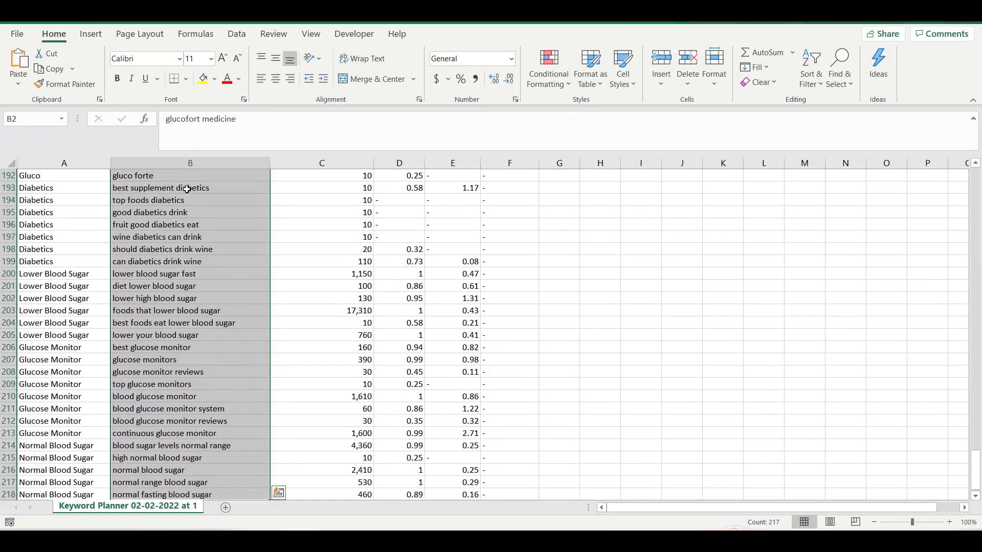
key("ctrl+q")
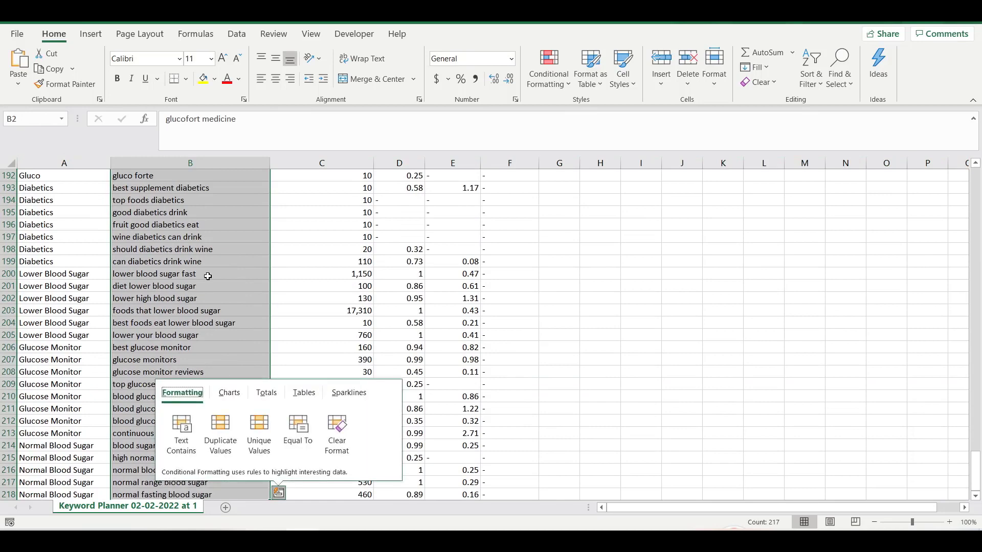
left_click(199, 186)
key("ctrl+Up")
Filter the Keyword column to terms containing 'glucofort'.
key("ctrl+shift+l")
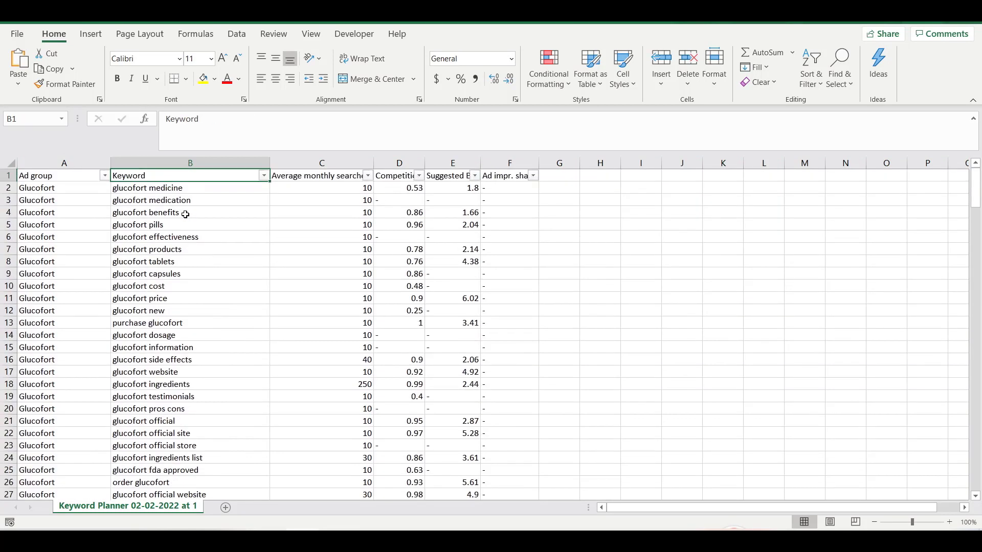
left_click(264, 177)
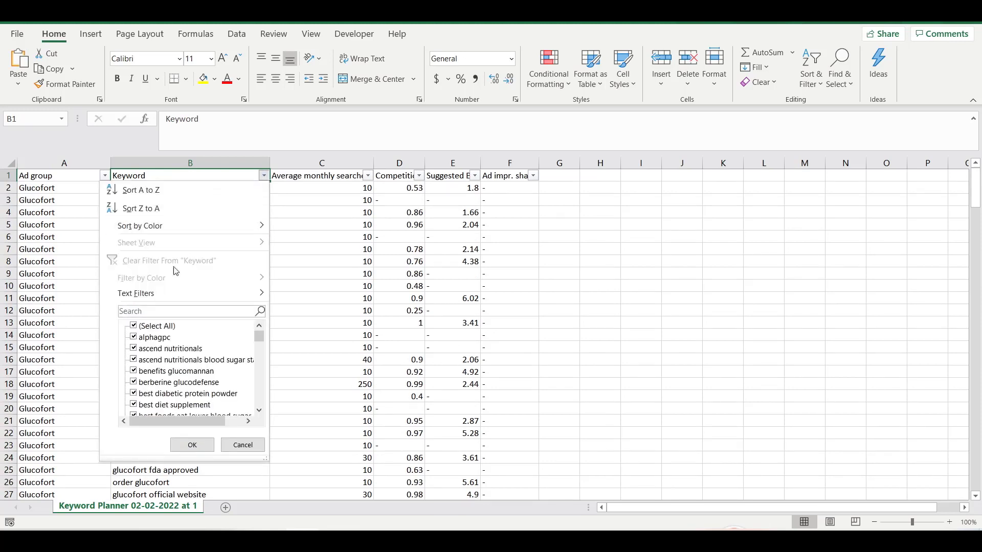
left_click(163, 310)
type("glucofort")
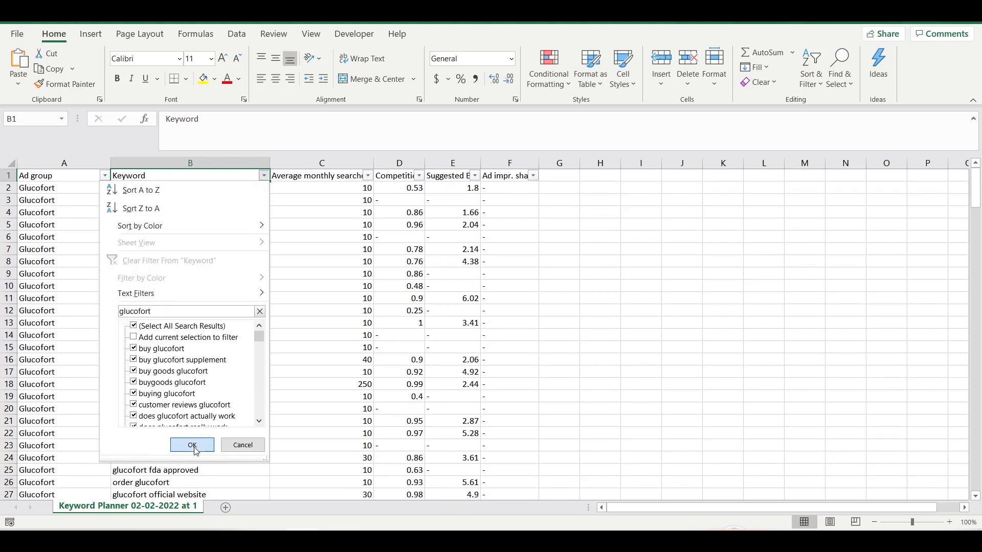
left_click(192, 445)
Copy the filtered glucofort keywords, taking the first 25.
left_click(172, 189)
key("ctrl+shift+Down")
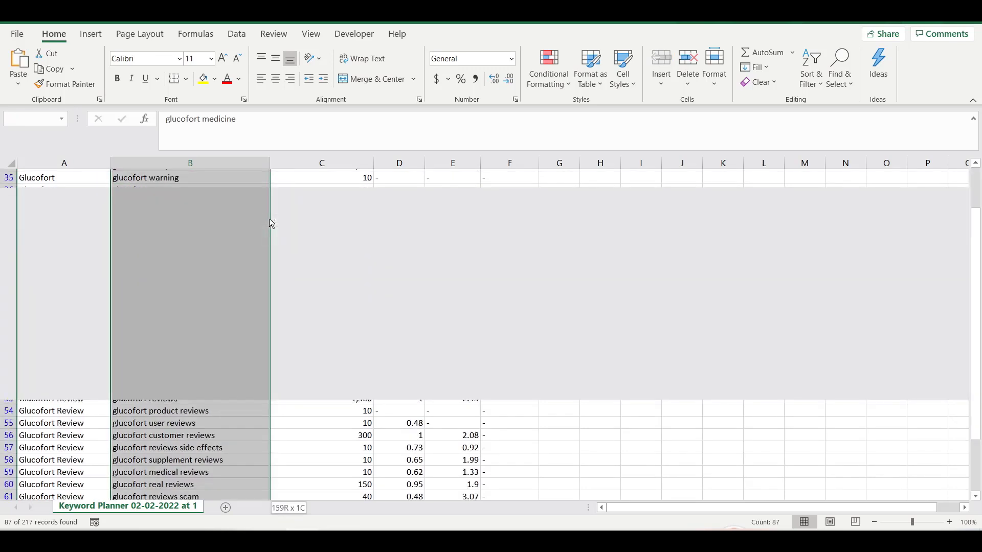
key("ctrl+c")
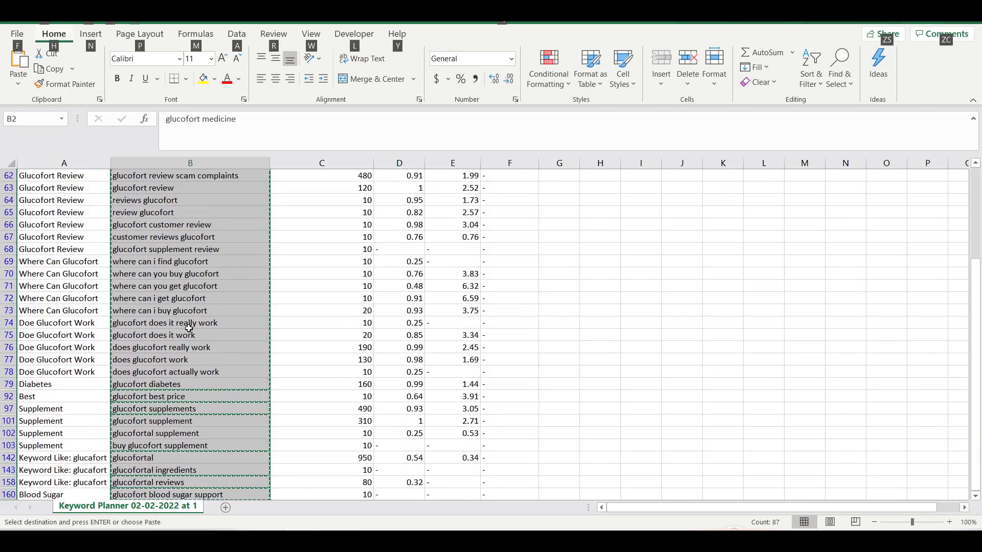
scroll(189, 294, "up", 20)
key("alt")
left_click_drag(160, 187, 185, 479)
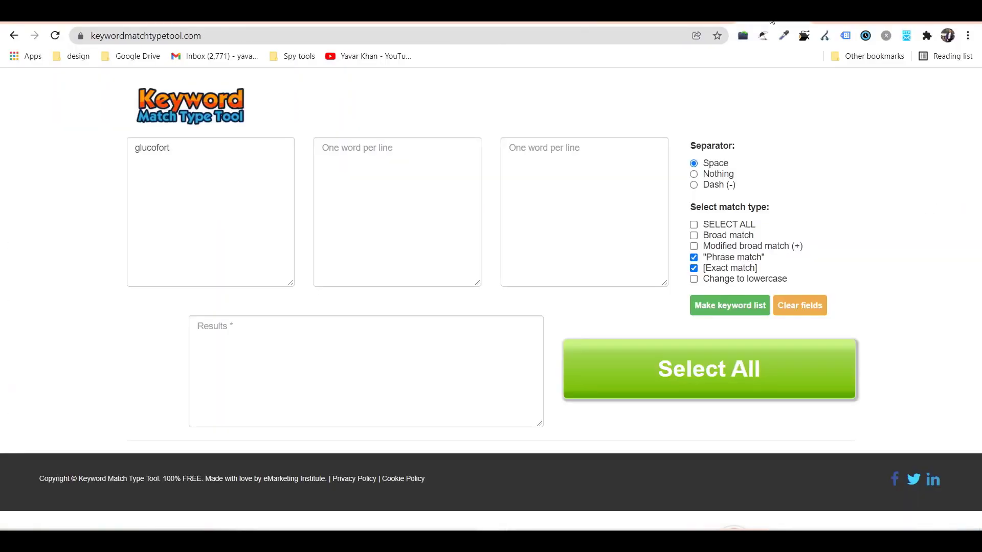
Convert the keywords to phrase and exact match and paste them into the brand bidding ad group.
left_click(255, 205)
key("ctrl+v")
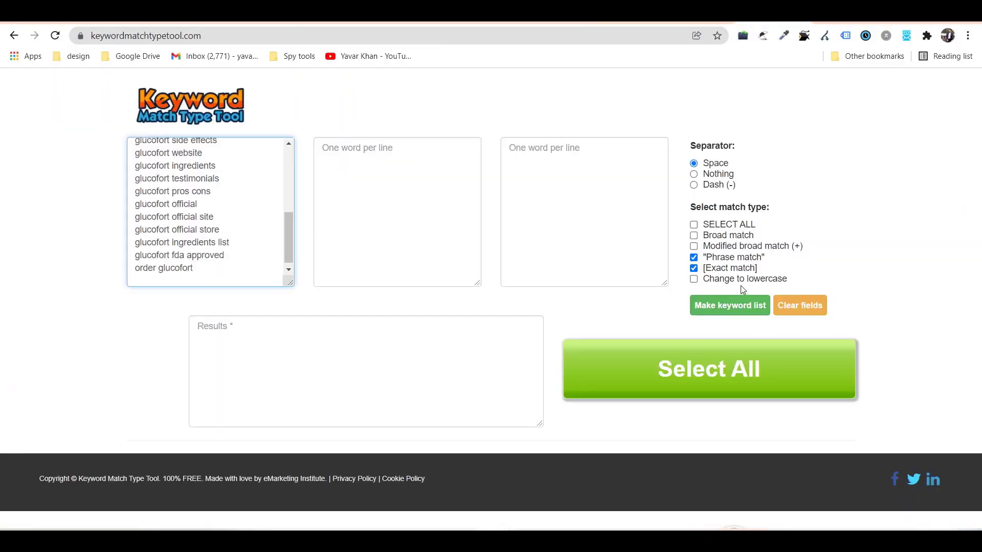
left_click(729, 305)
left_click(414, 411)
key("ctrl+a")
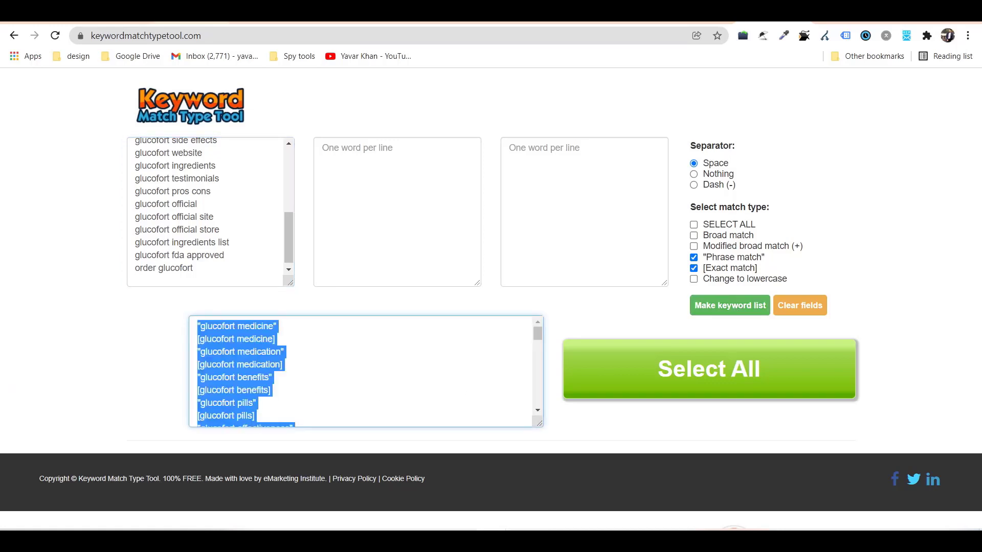
key("ctrl+Tab")
left_click(290, 420)
key("ctrl+v")
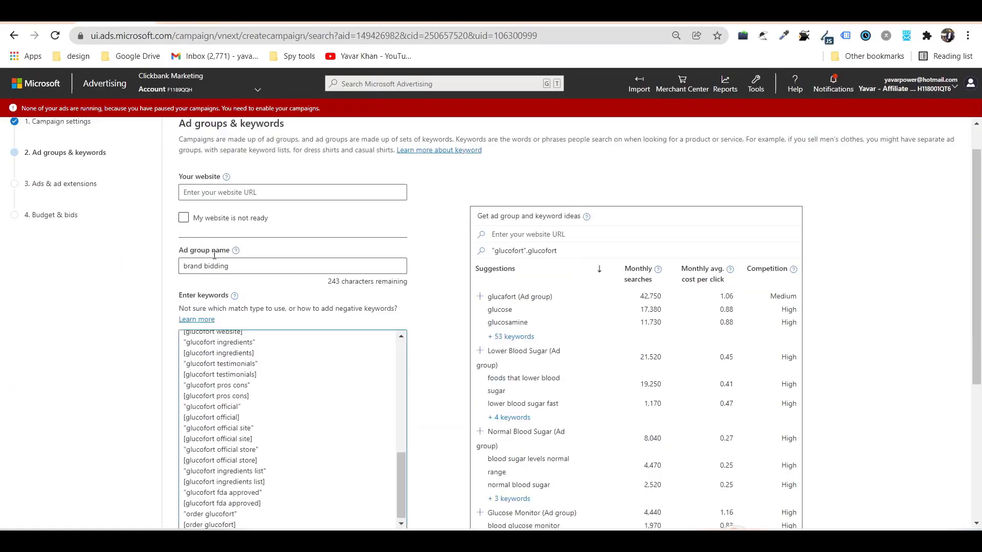
Add a 'review' ad group with the keyword 'Glucofort reviews' and save to continue to ads.
scroll(290, 421, "down", 5)
left_click(236, 344)
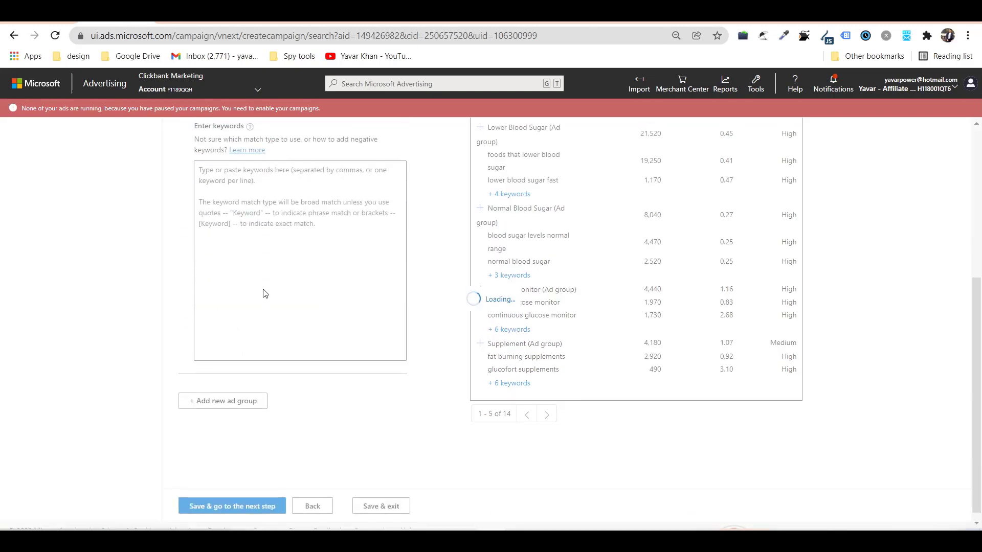
scroll(261, 302, "up", 5)
scroll(249, 248, "up", 1)
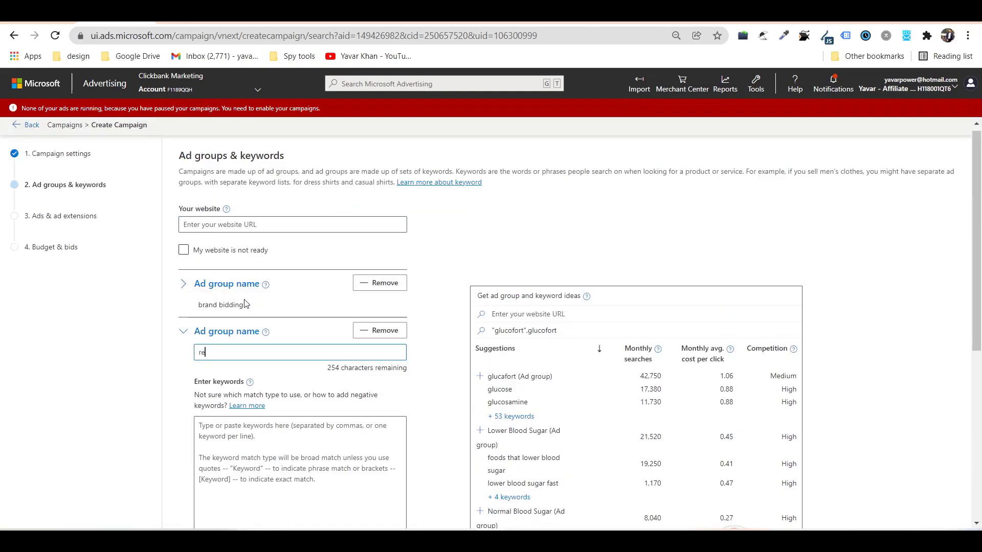
key("Tab")
key("Tab")
key("Tab")
type("Gluco")
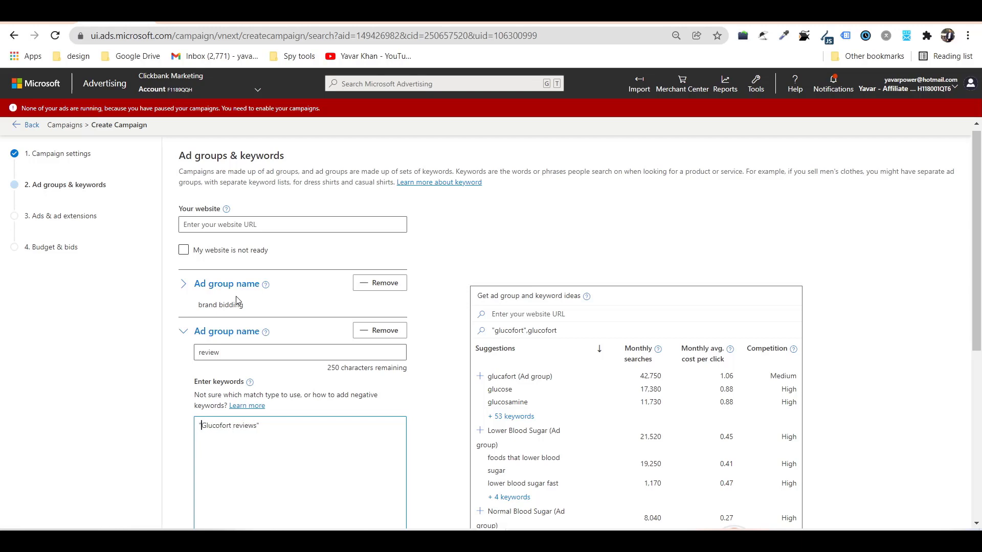
key("ctrl+Tab")
key("ctrl+Tab")
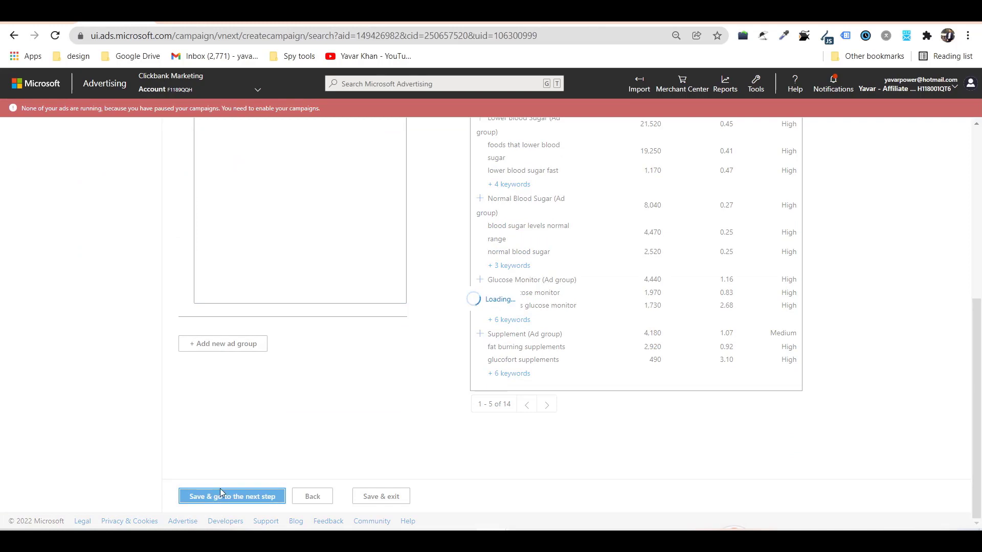
left_click(220, 491)
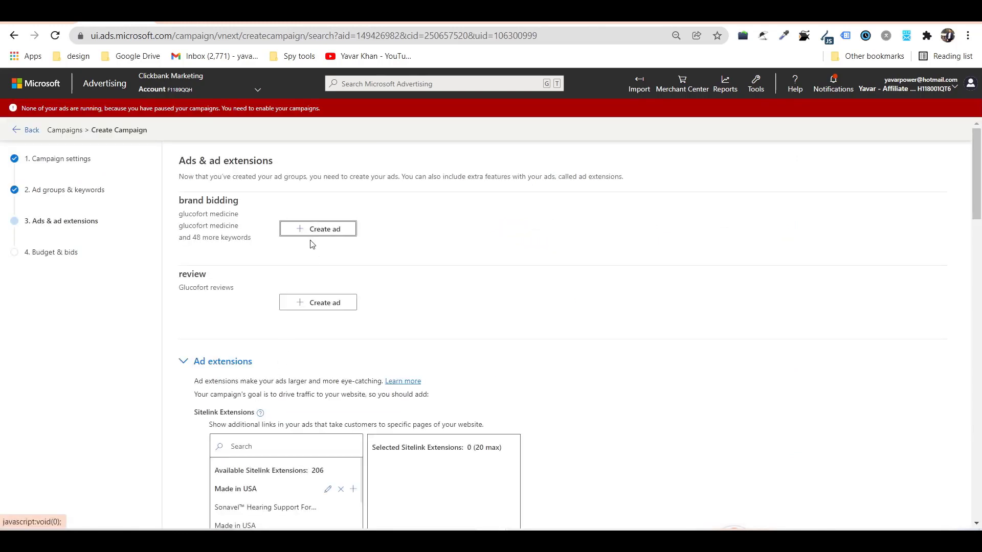
Start a responsive search ad under the brand bidding ad group.
left_click(338, 230)
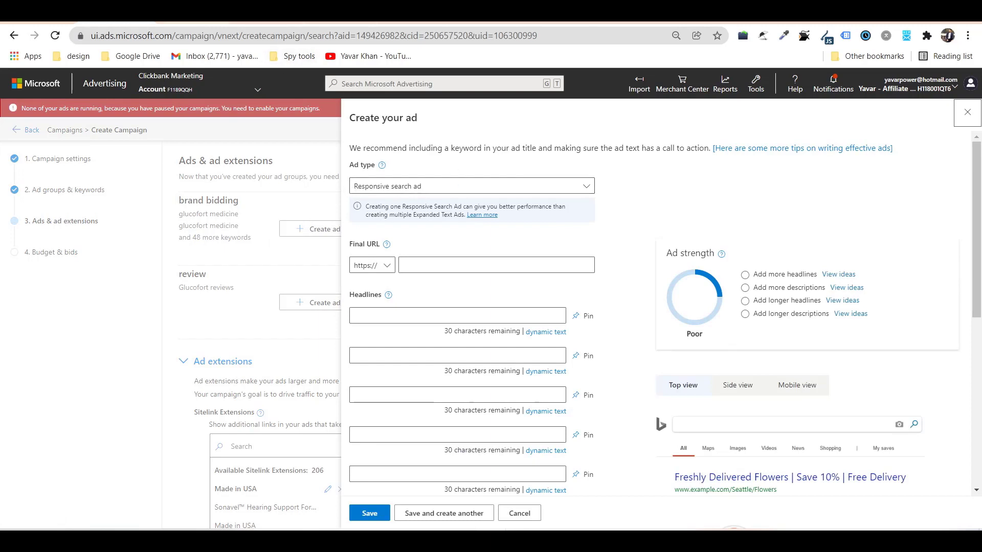
Generate the Glucofort HopLink via ClickBank's Promote button, copy it, and return to the ad form.
left_click(419, 10)
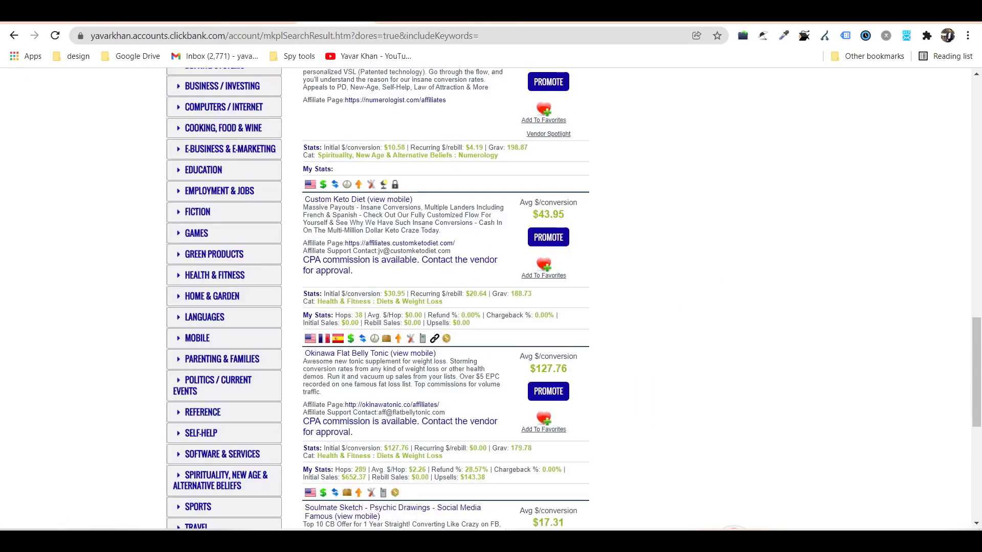
scroll(409, 276, "down", 7)
left_click(546, 310)
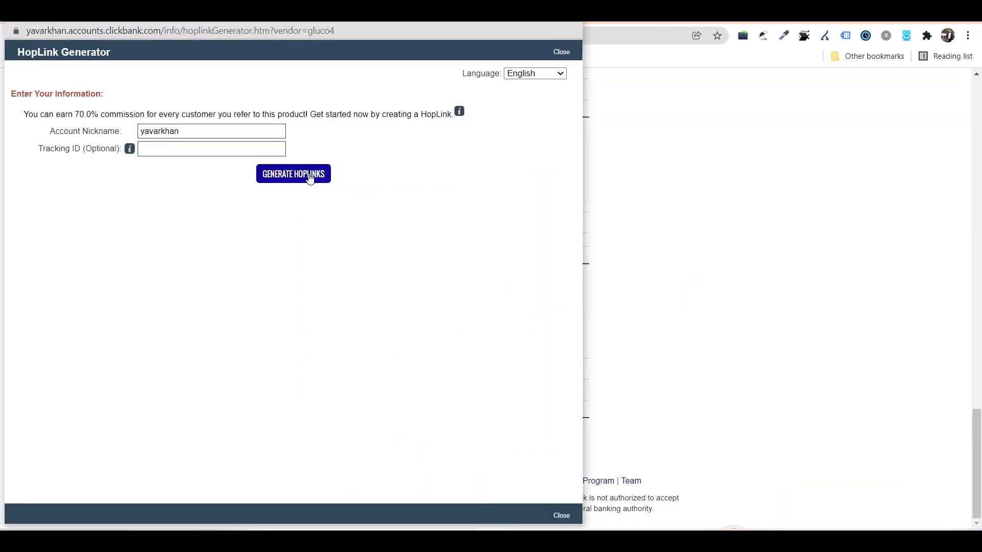
left_click(311, 174)
left_click(523, 265)
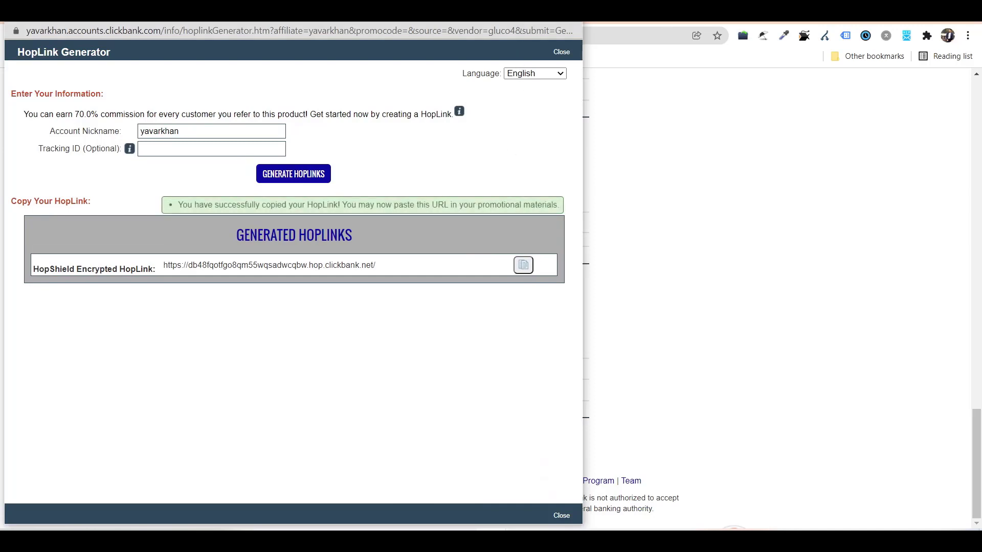
left_click(561, 51)
left_click(200, 12)
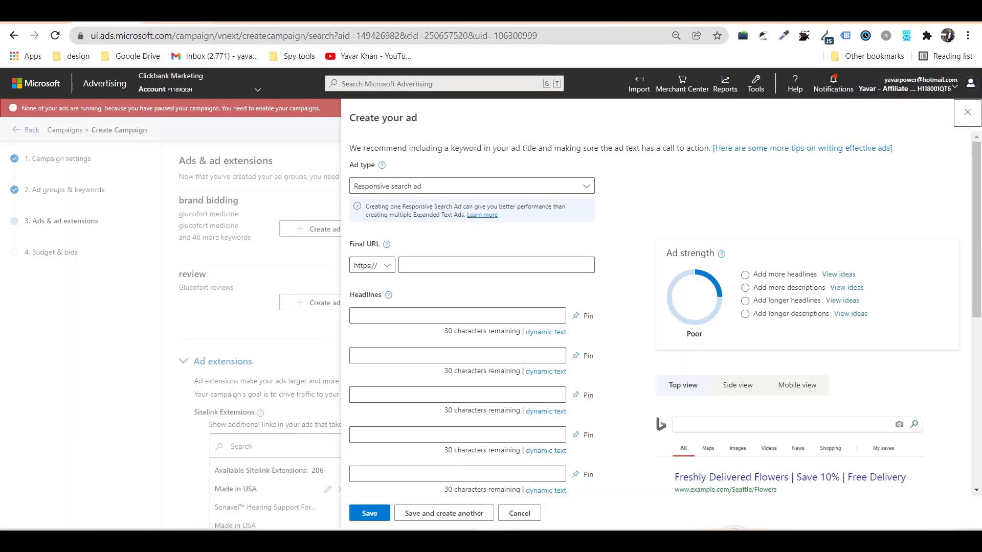
Paste the ClickBank HopLink as the ad's tracking template and copy the store page address.
scroll(440, 335, "down", 5)
left_click(393, 408)
left_click(417, 463)
key("ctrl+v")
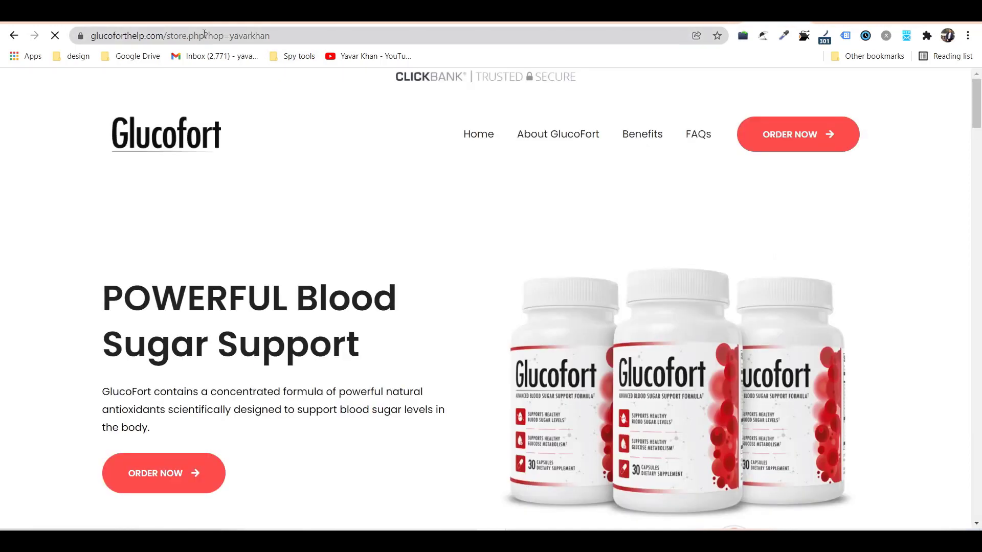
left_click_drag(205, 33, 109, 56)
left_click_drag(251, 39, 302, 37)
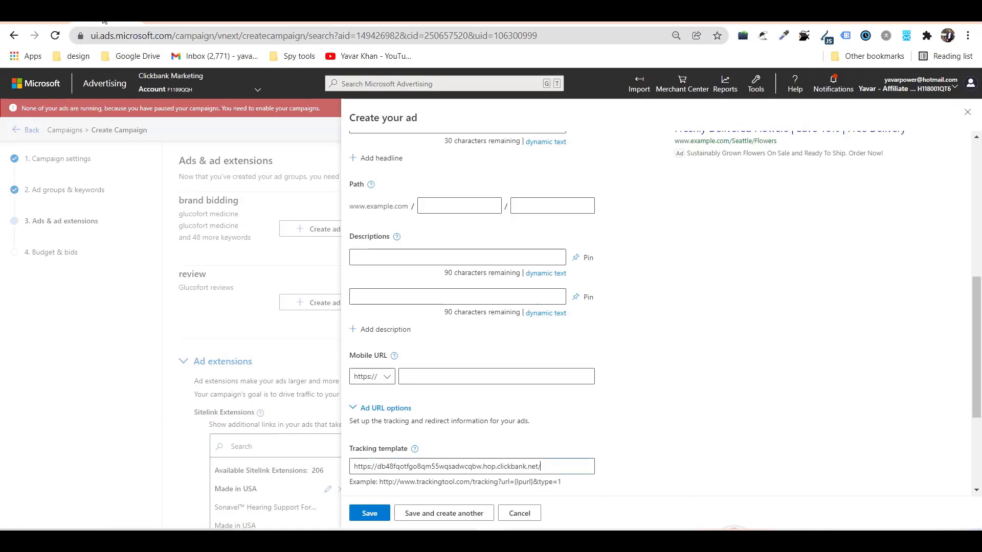
scroll(438, 214, "up", 5)
scroll(423, 235, "up", 1)
Set the Final URL to the store page and split the competitor's ad title across Headlines 1 and 2.
left_click(440, 261)
key("ctrl+v")
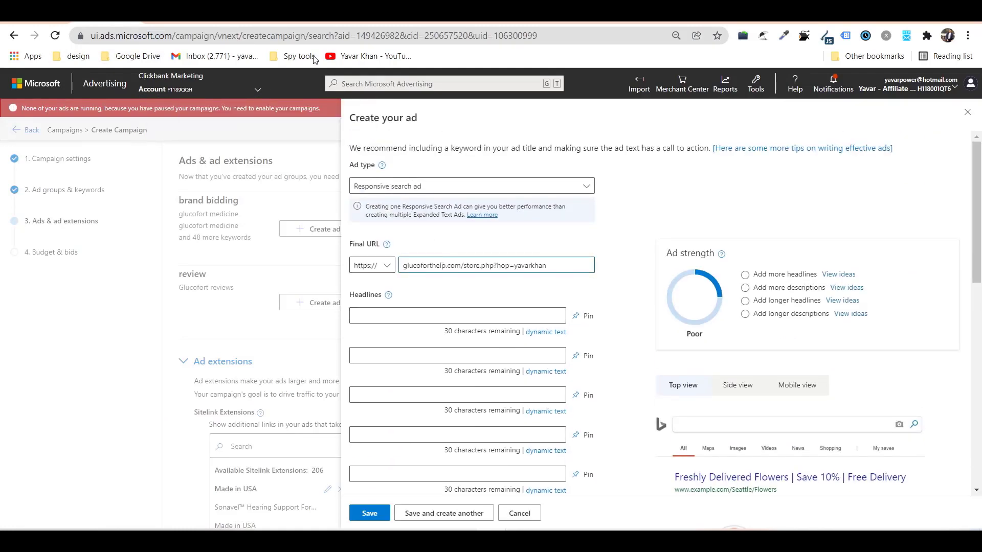
key("ctrl+Tab")
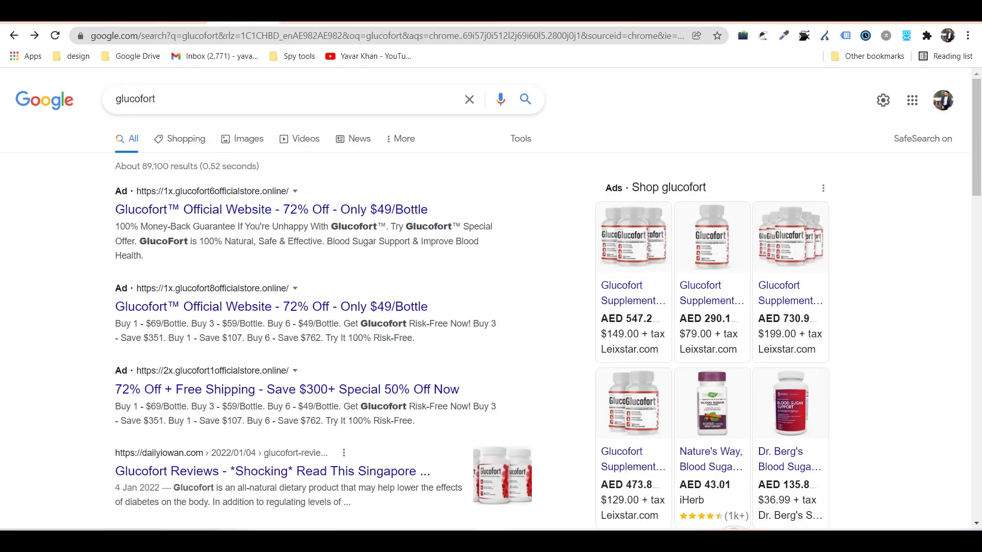
left_click_drag(107, 216, 453, 206)
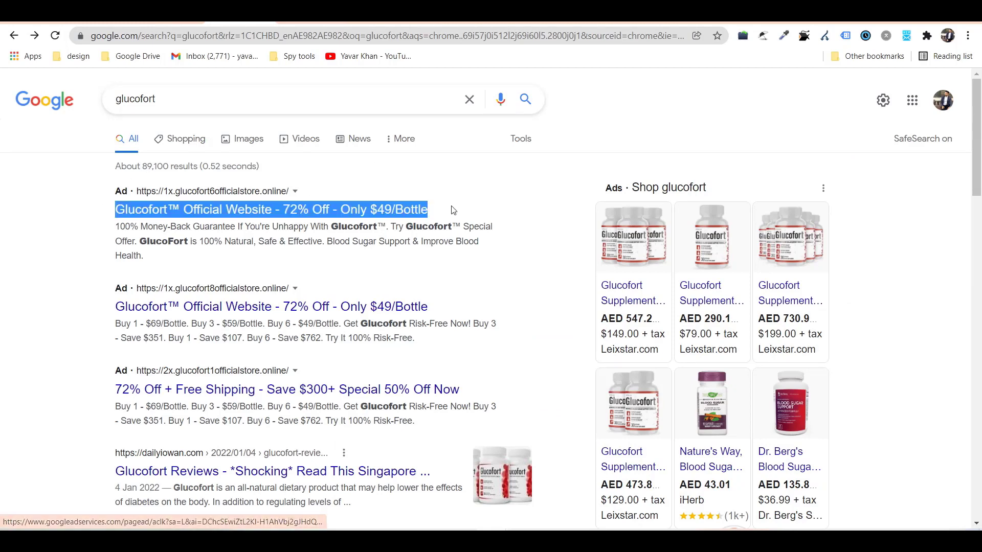
key("ctrl+c")
key("ctrl+shift+Tab")
left_click(421, 316)
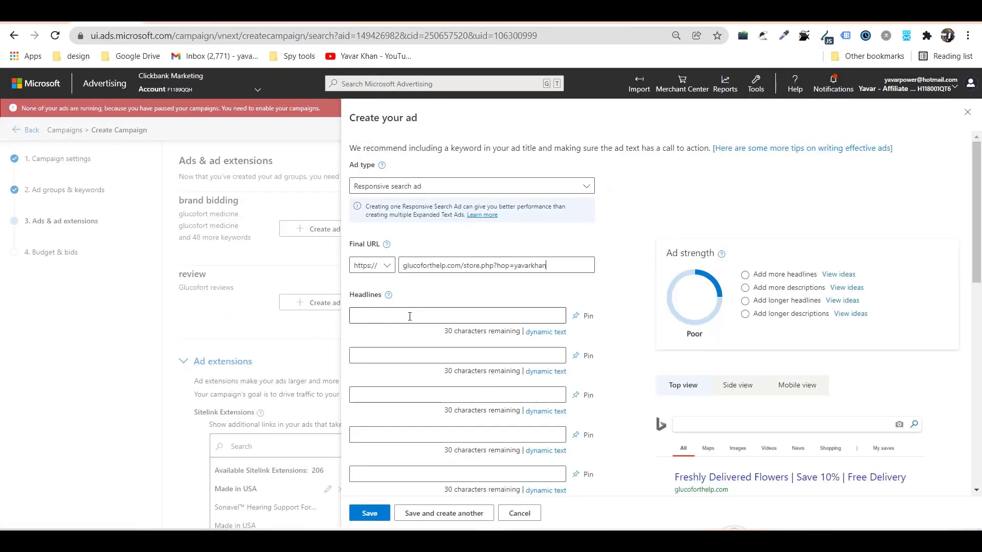
key("ctrl+v")
left_click_drag(445, 315, 531, 316)
key("BackSpace")
left_click(499, 353)
key("ctrl+v")
left_click(480, 312)
key("BackSpace")
key("BackSpace")
Add headlines 'Free Shipping', 'Buy Now!' and 'Limited Time Offer'.
left_click(392, 392)
type("Free Shipping")
key("Tab")
key("Tab")
key("Tab")
type("Bu")
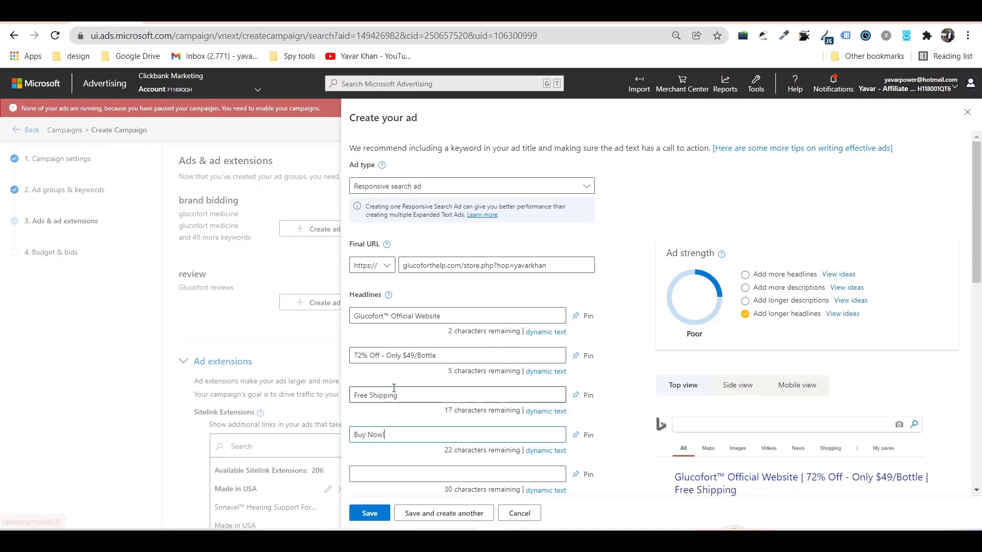
key("Tab")
key("Tab")
key("Tab")
type("L")
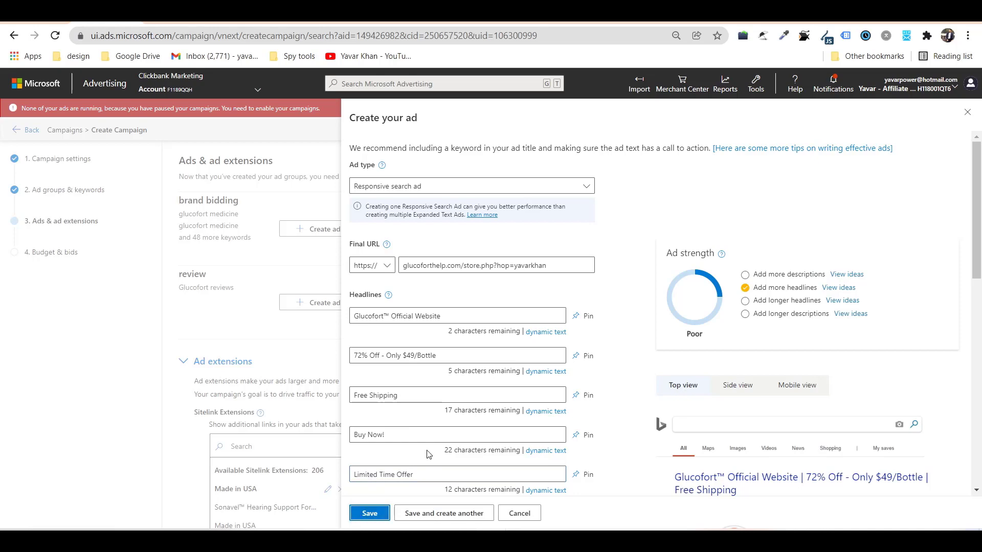
scroll(443, 311, "down", 7)
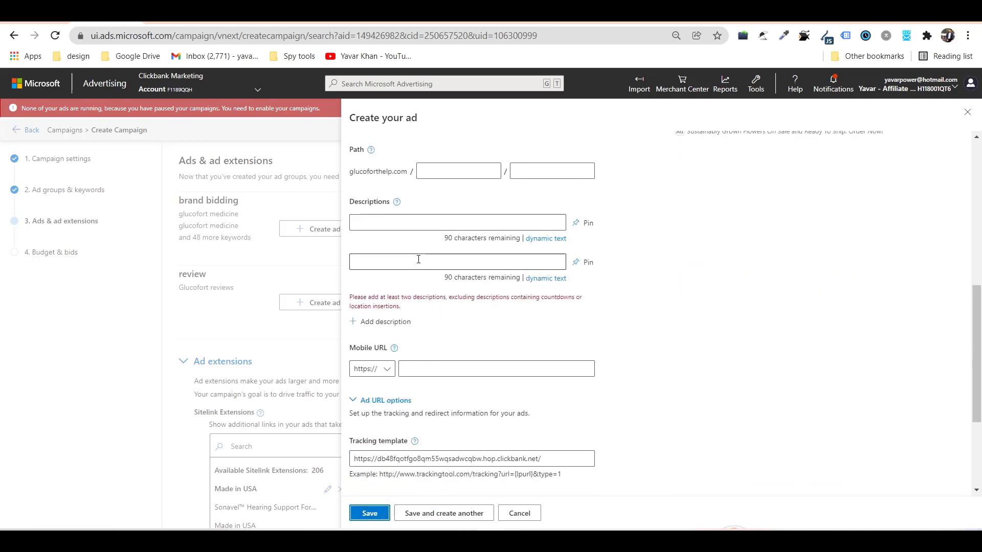
Copy the competitor's money-back guarantee sentence into Description 1.
scroll(492, 140, "up", 2)
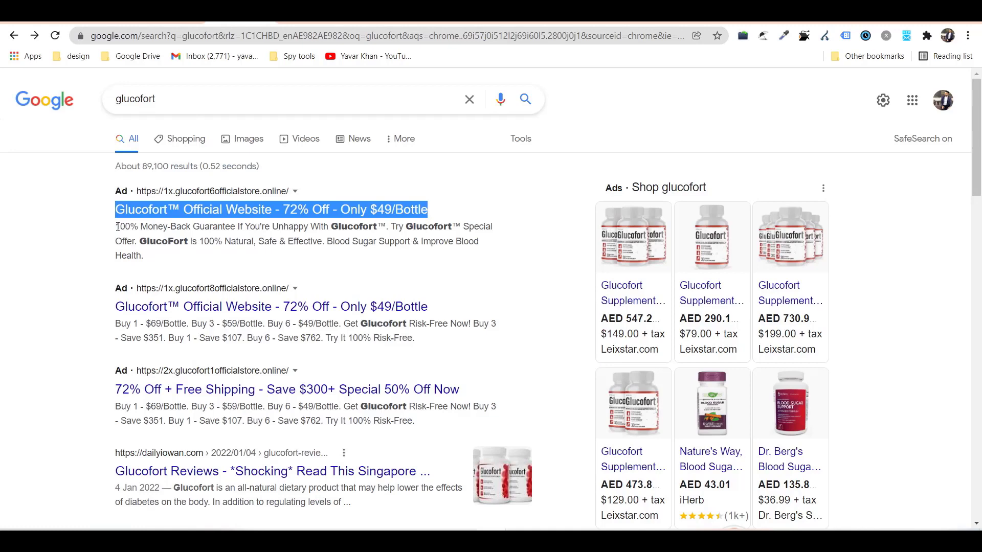
left_click_drag(117, 226, 389, 228)
left_click(169, 12)
left_click(364, 351)
key("ctrl+v")
Copy the 'GlucoFort is 100% Natural' sentence into Description 2.
key("ctrl+shift+Tab")
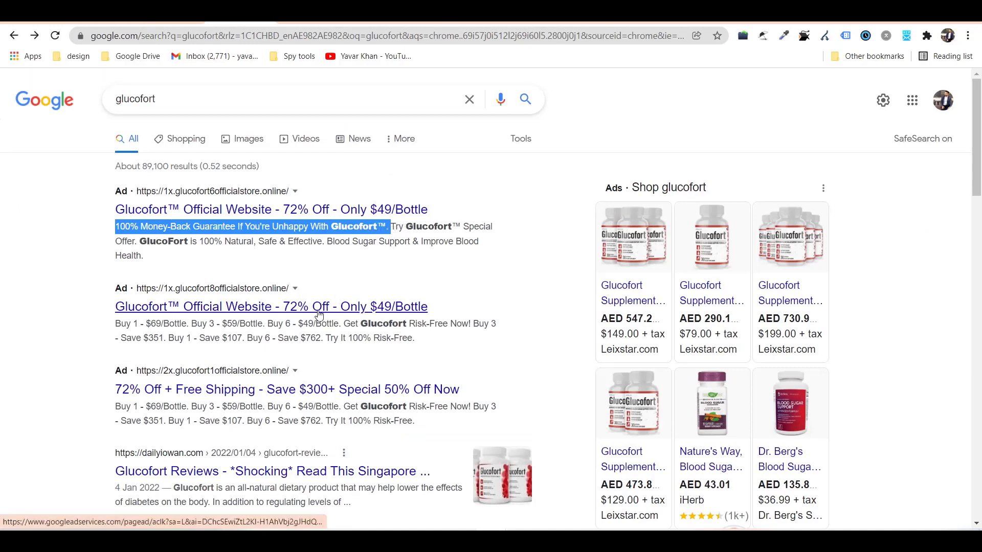
left_click(266, 251)
left_click_drag(139, 240, 212, 259)
key("ctrl+shift+Tab")
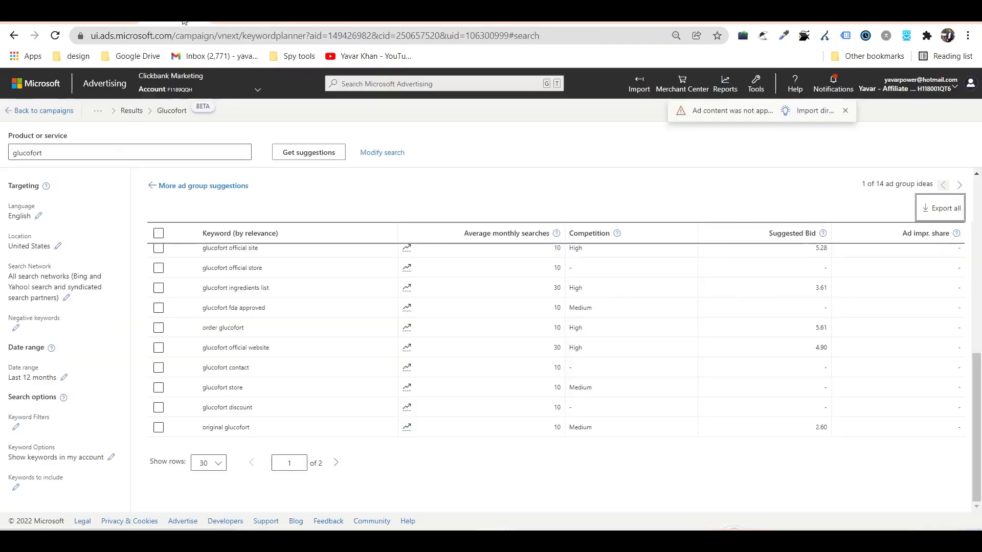
key("ctrl+Tab")
key("ctrl+Tab")
left_click(357, 391)
key("ctrl+v")
left_click_drag(443, 390, 560, 397)
left_click(353, 392)
Check the full text of both descriptions, then return to the Google results.
left_click(789, 402)
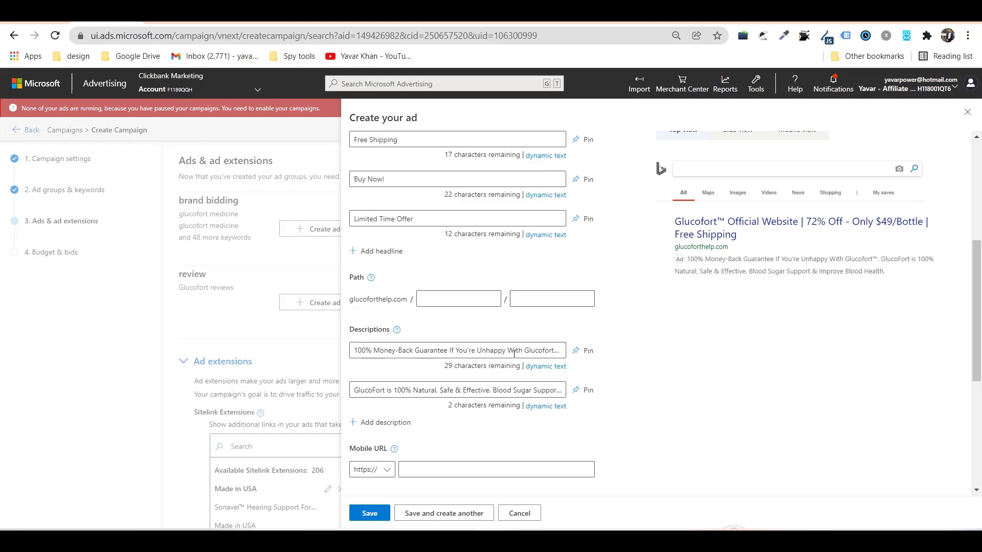
left_click_drag(515, 352, 606, 356)
left_click(491, 352)
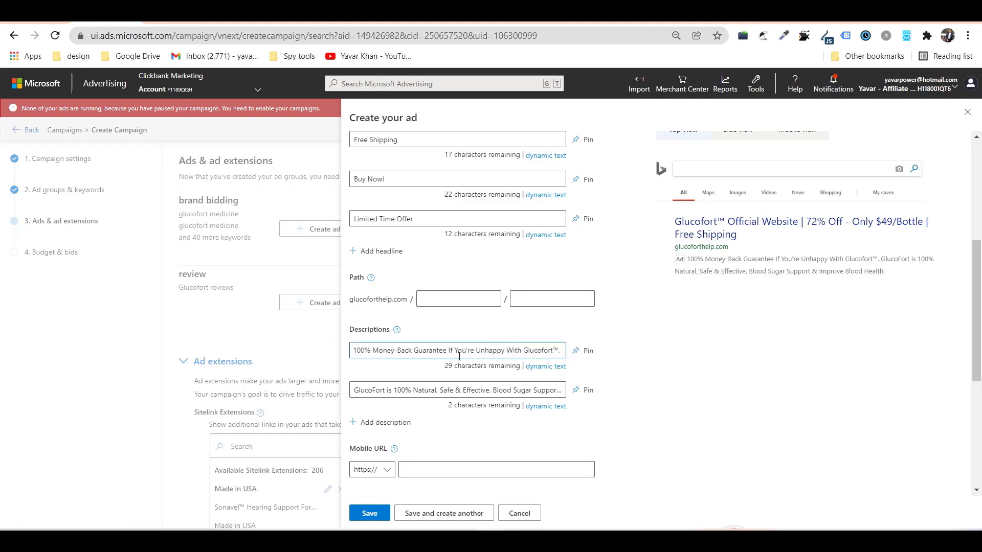
left_click_drag(430, 352, 304, 359)
left_click(401, 395)
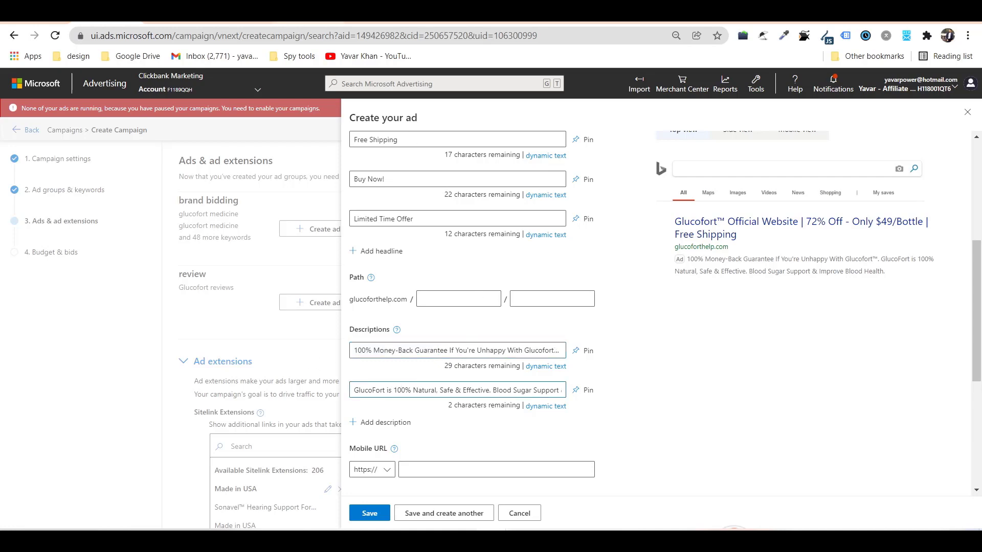
left_click(242, 15)
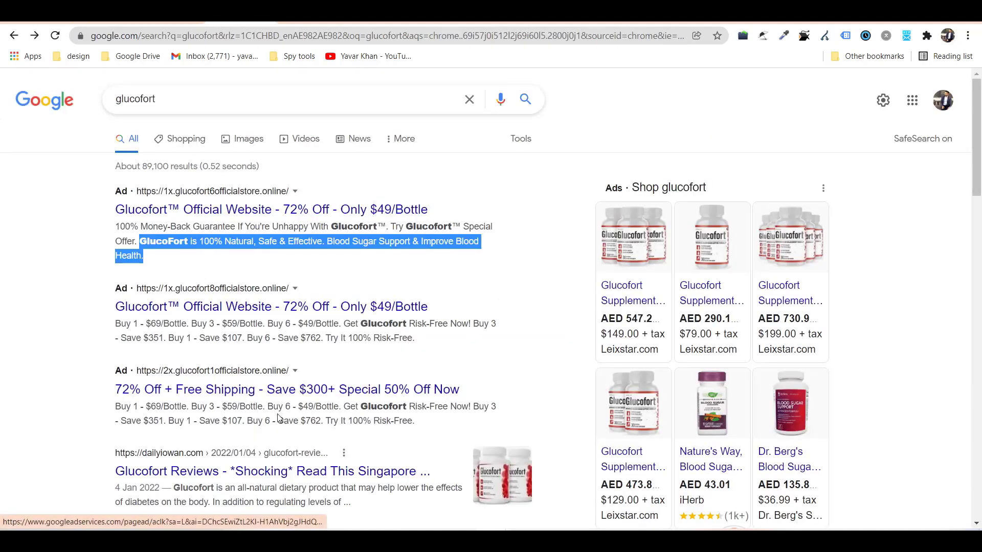
Review both descriptions and grab the word GlucoFort from Description 2.
scroll(133, 404, "down", 3)
scroll(133, 404, "up", 3)
left_click(399, 248)
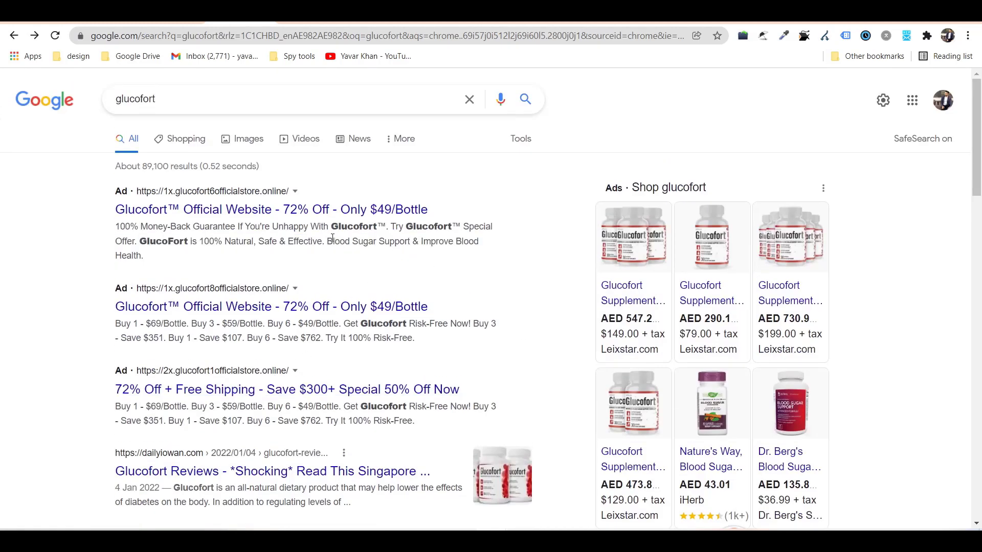
left_click_drag(327, 241, 380, 274)
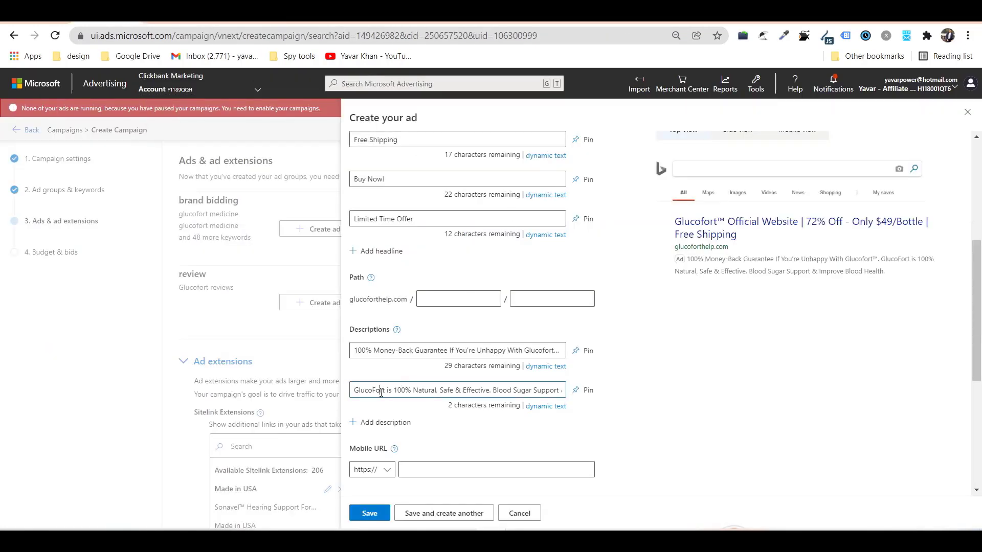
left_click_drag(492, 390, 633, 403)
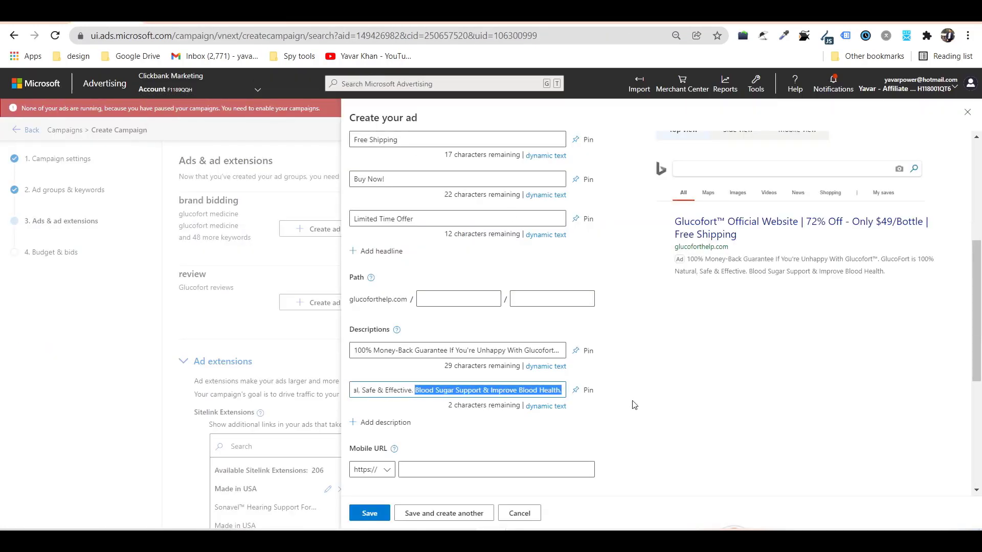
left_click_drag(489, 390, 301, 392)
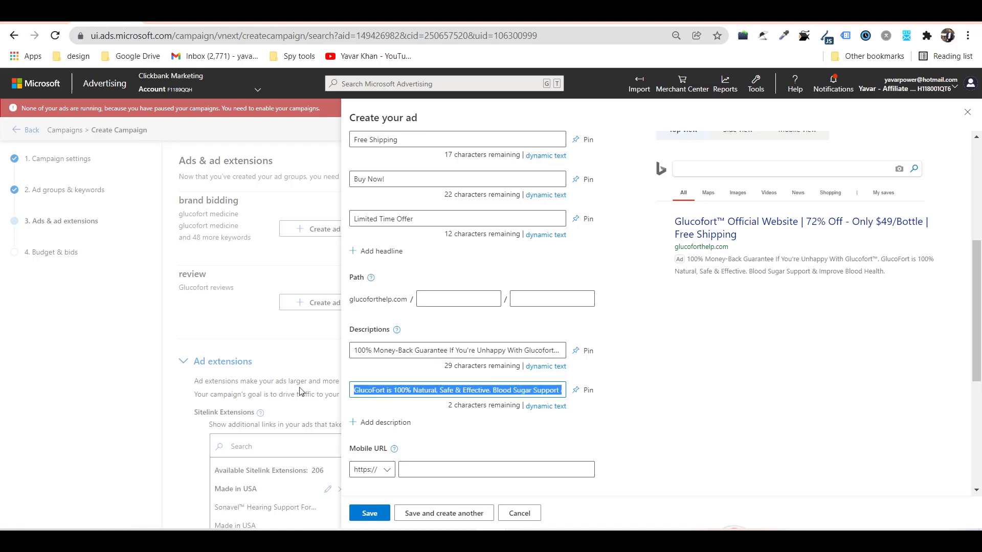
left_click_drag(432, 351, 353, 352)
left_click(354, 350)
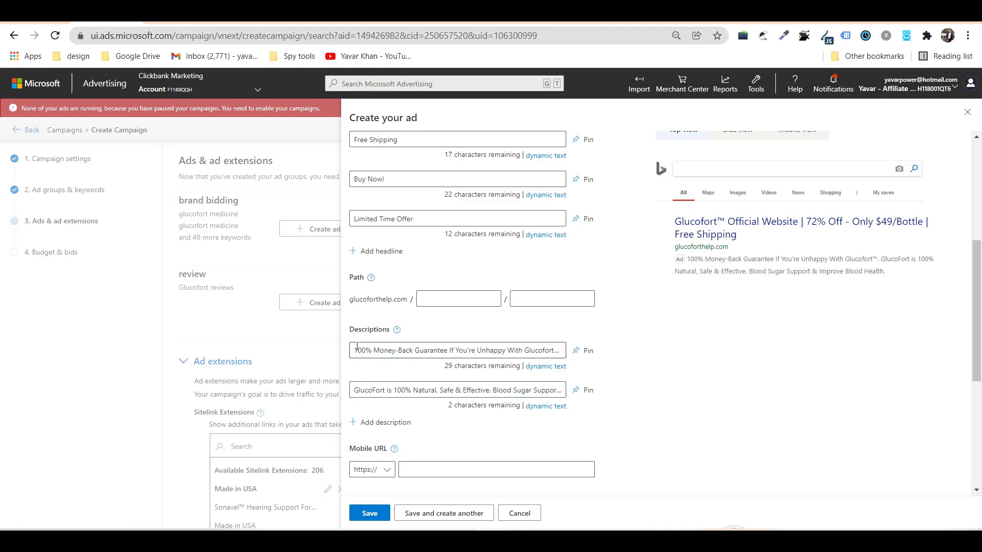
double_click(364, 389)
left_click(359, 350)
Prefix Description 1 with 'Buy GlucoFort' and compare it with the Google ad's guarantee phrase.
type("Buy")
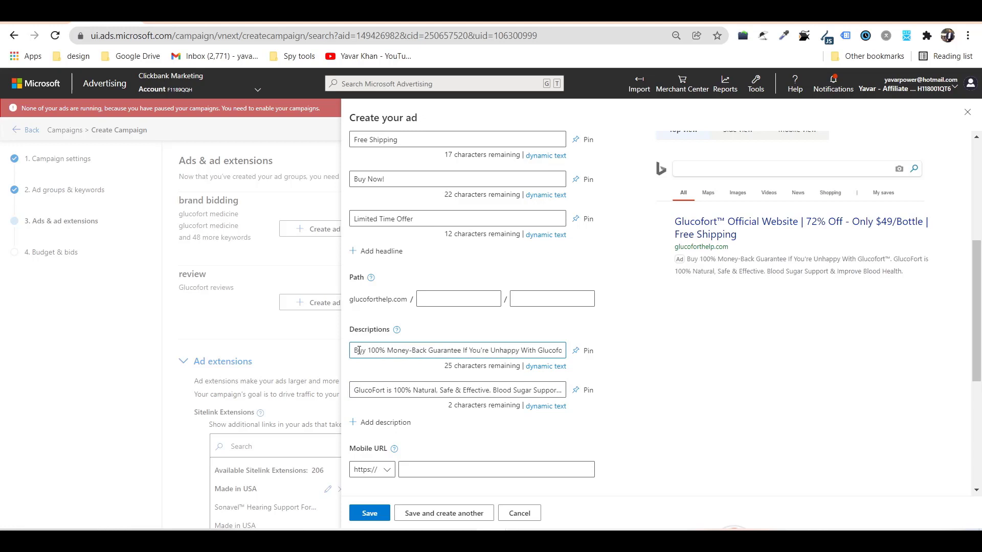
key("ctrl+v")
key("BackSpace")
type(".")
key("BackSpace")
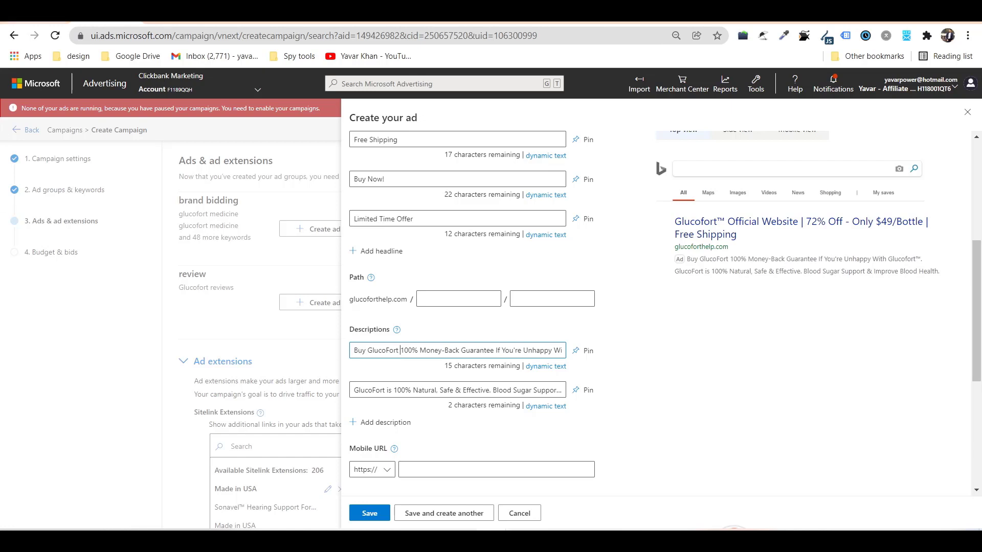
key("ctrl+Tab")
key("ctrl+Tab")
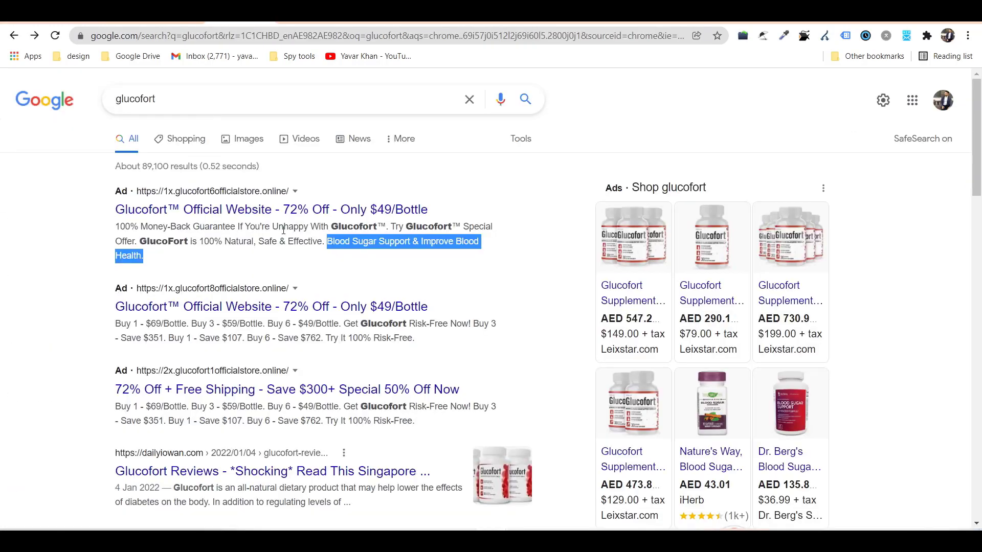
left_click_drag(117, 226, 238, 226)
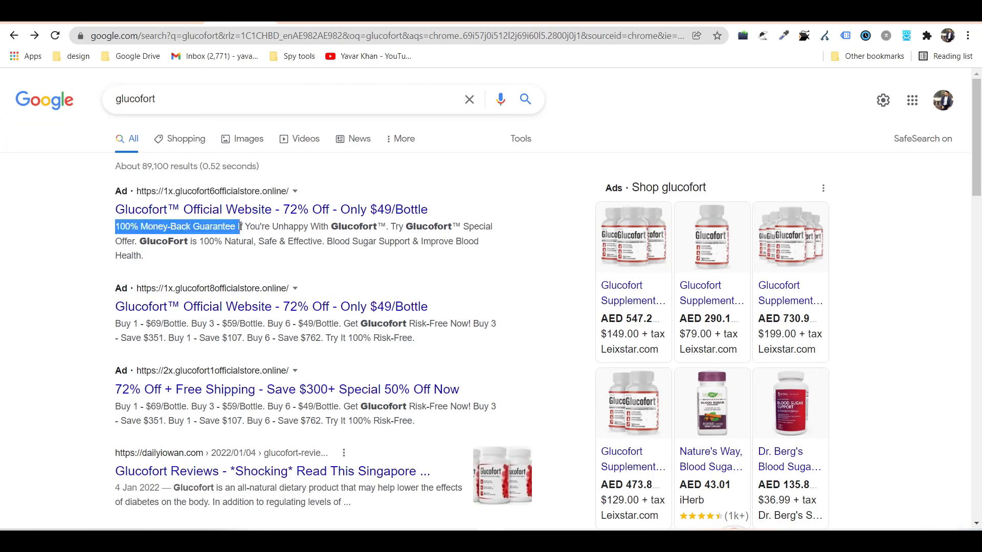
key("ctrl+shift+Tab")
key("ctrl+shift+Tab")
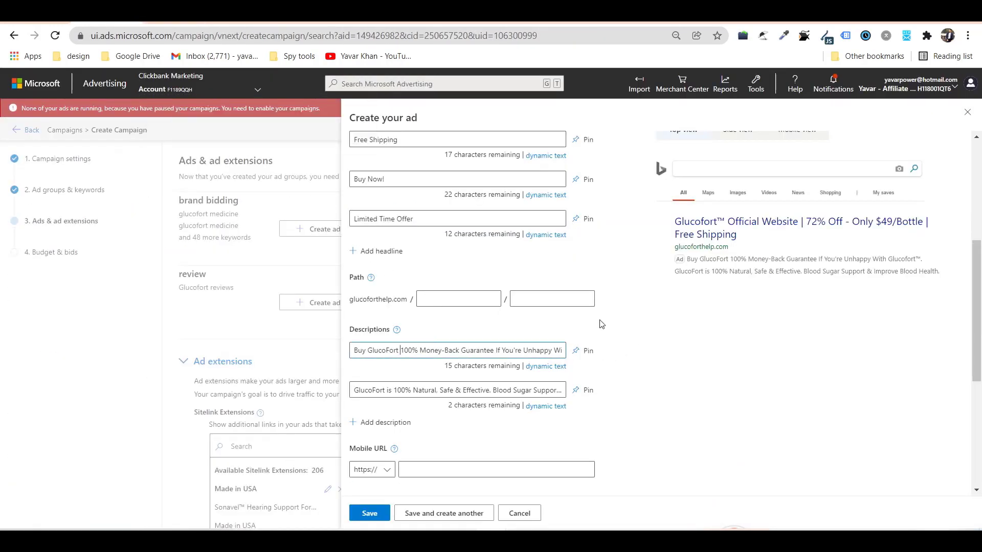
scroll(436, 388, "down", 5)
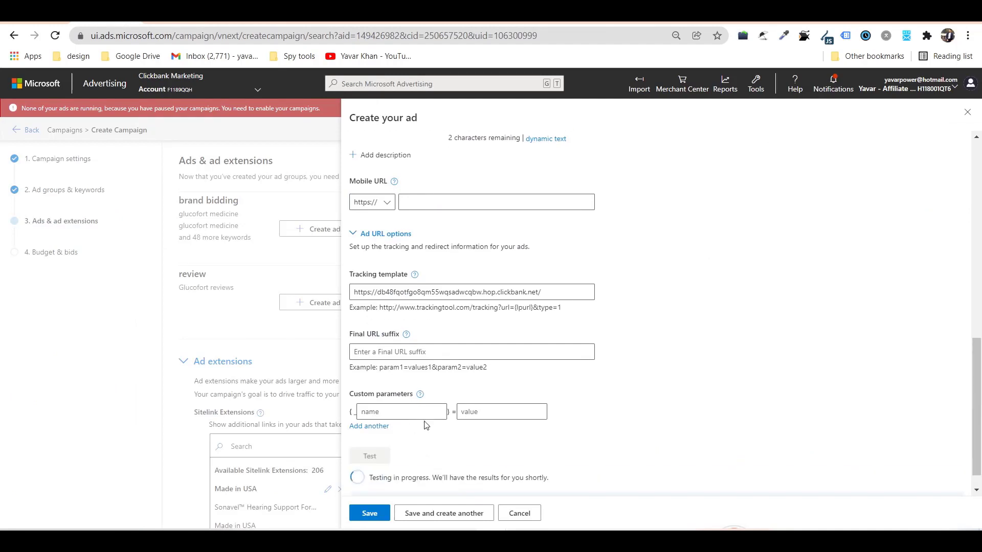
Save the brand bidding ad and copy it to all other ad groups.
left_click(370, 443)
mouse_move(416, 458)
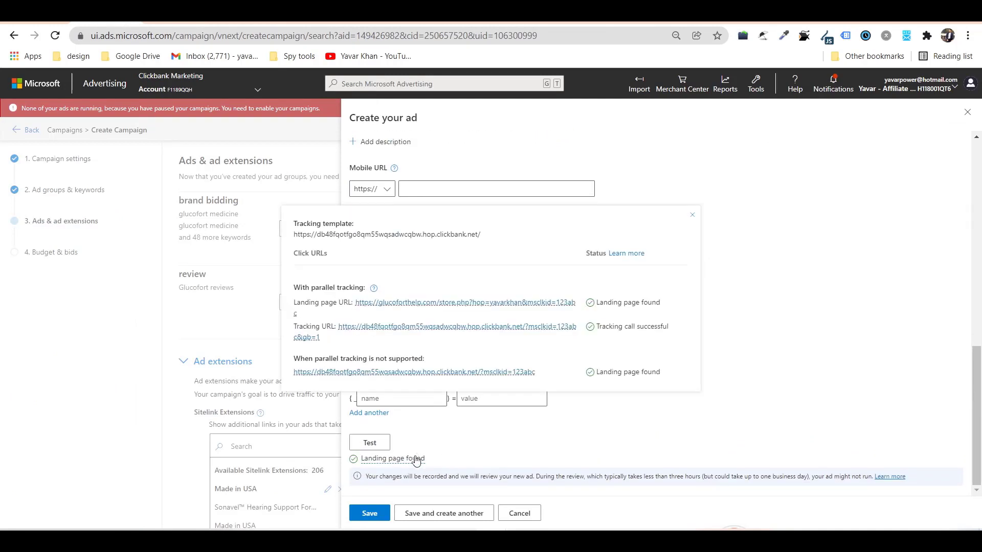
left_click(371, 513)
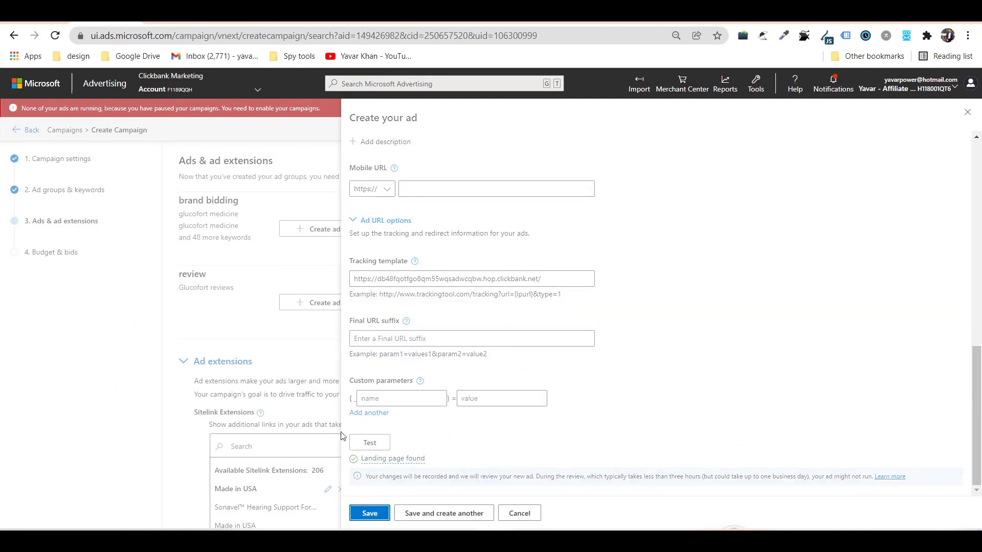
left_click(394, 249)
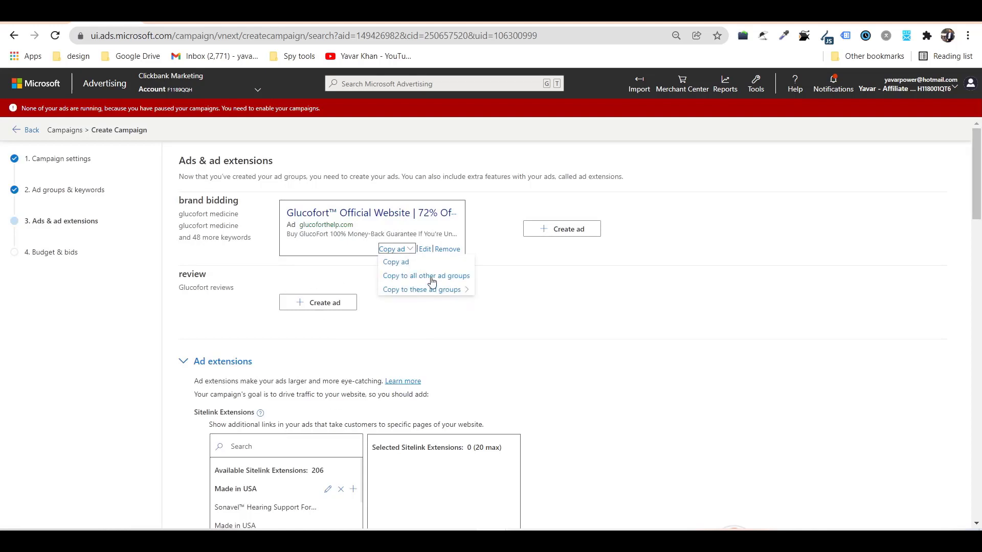
left_click(428, 276)
left_click(425, 323)
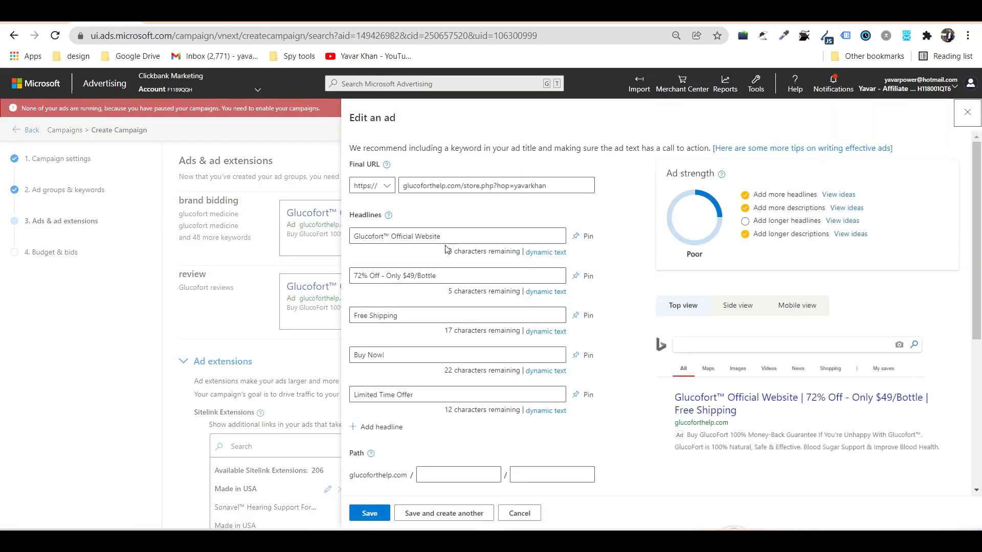
left_click(518, 514)
Duplicate the review ad and change its headline to 'Glucofort™ Review'.
left_click(391, 322)
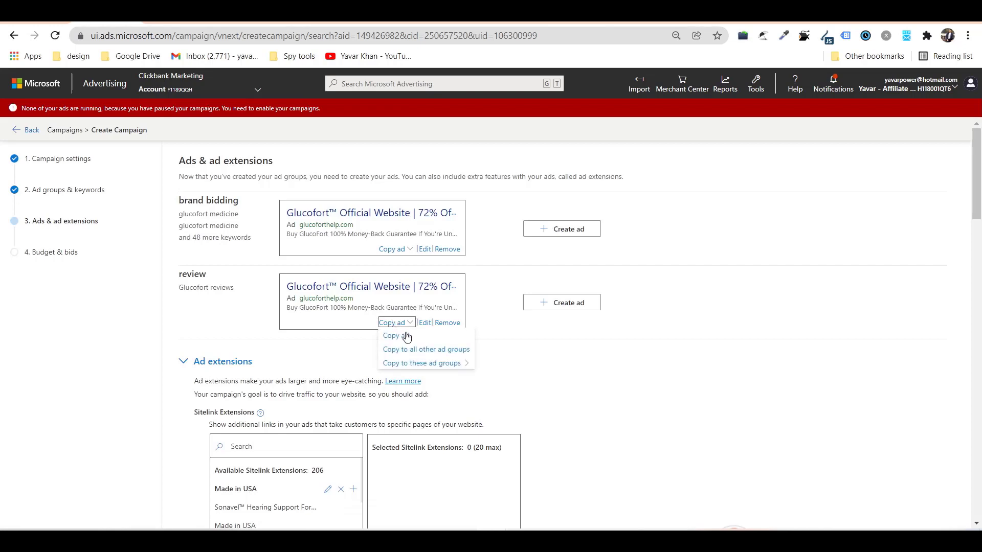
left_click(409, 365)
left_click(668, 323)
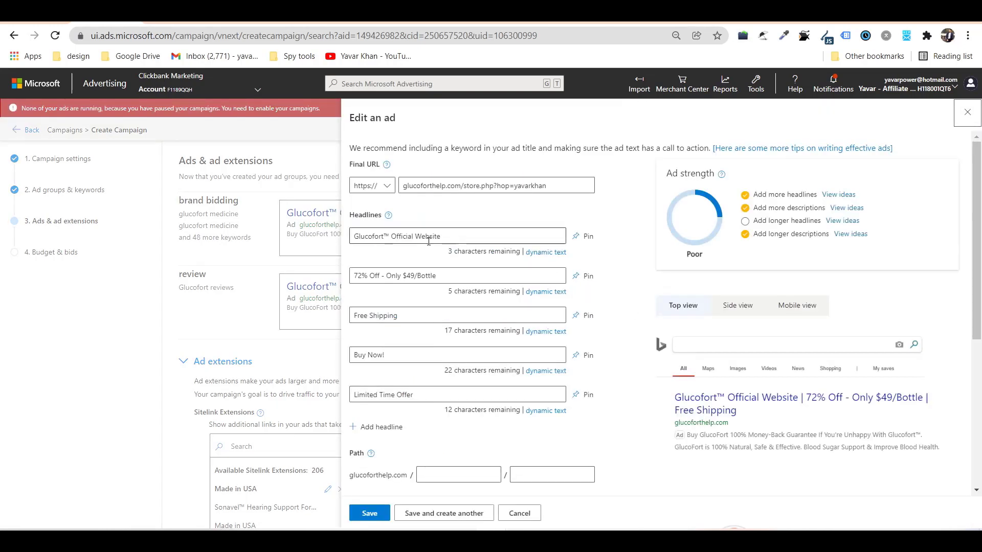
left_click_drag(392, 237, 512, 235)
type("Review")
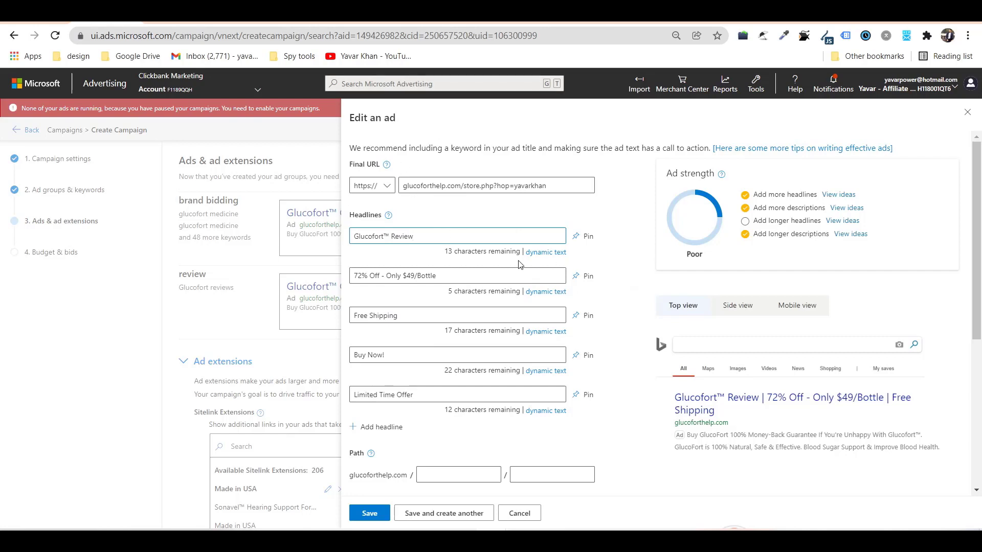
left_click(370, 513)
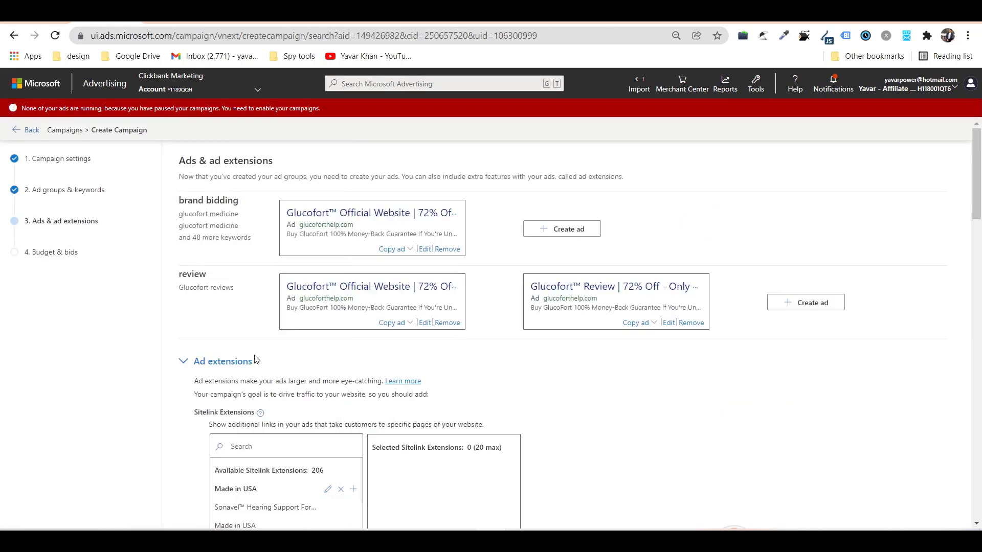
Add the Risk Free Order callout extension to the campaign.
scroll(253, 368, "down", 10)
scroll(240, 408, "down", 2)
scroll(240, 409, "down", 9)
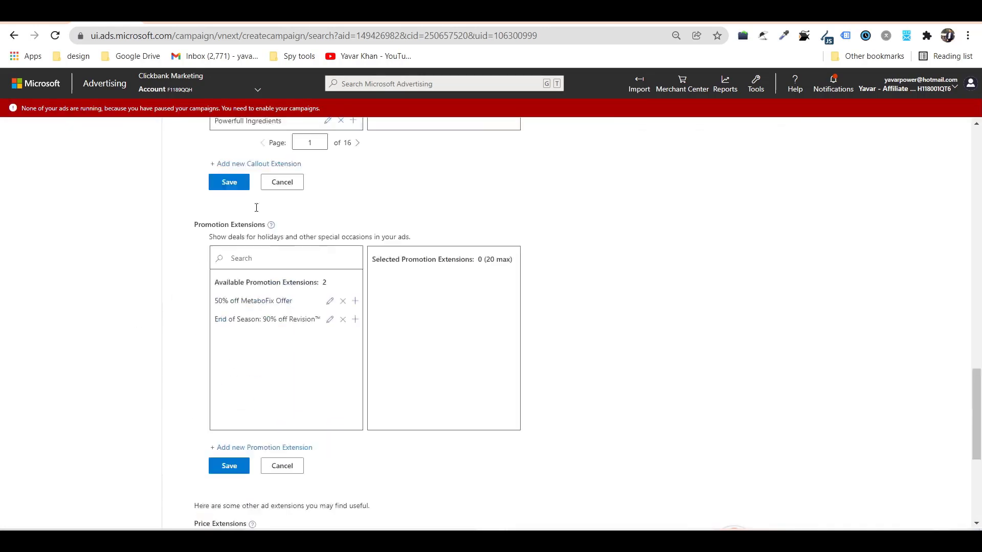
scroll(251, 230, "up", 8)
left_click(353, 233)
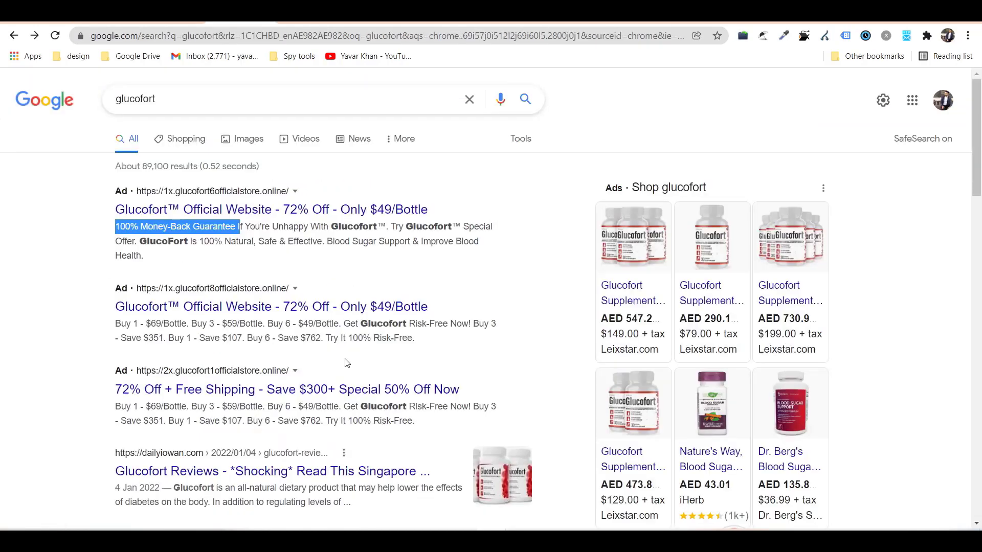
Highlight the description wording and pricing lines in the competitor ads.
scroll(223, 366, "down", 5)
left_click_drag(236, 242, 287, 242)
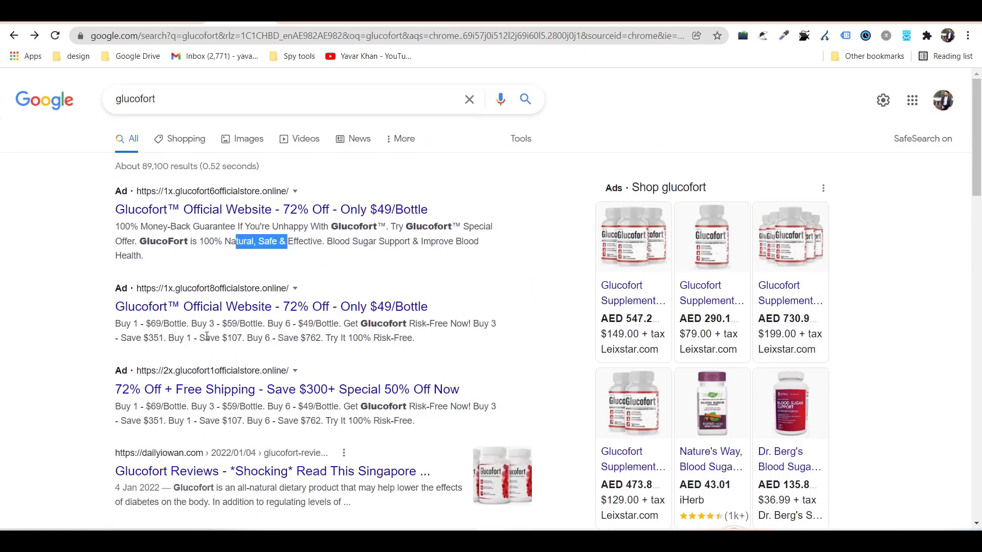
left_click_drag(205, 338, 258, 339)
left_click_drag(353, 338, 414, 338)
scroll(244, 344, "down", 5)
scroll(244, 343, "up", 5)
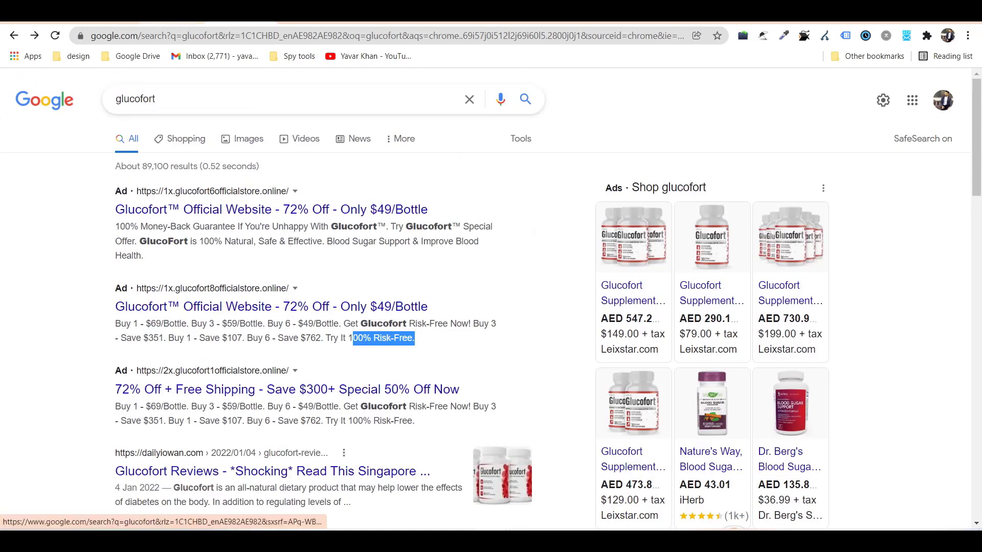
Save the extensions and advance the campaign to Budget & bids.
key("ctrl+Tab")
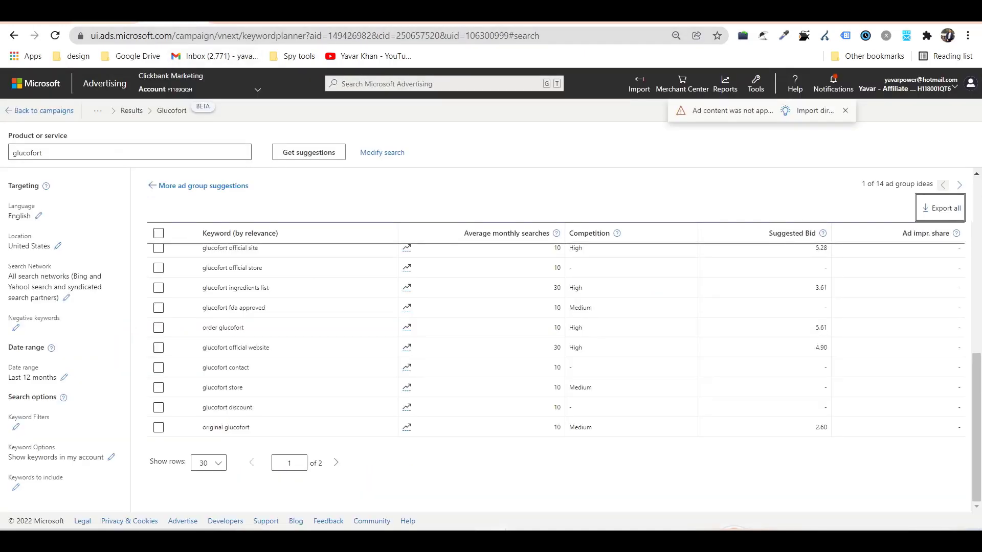
key("ctrl+Tab")
scroll(238, 332, "down", 10)
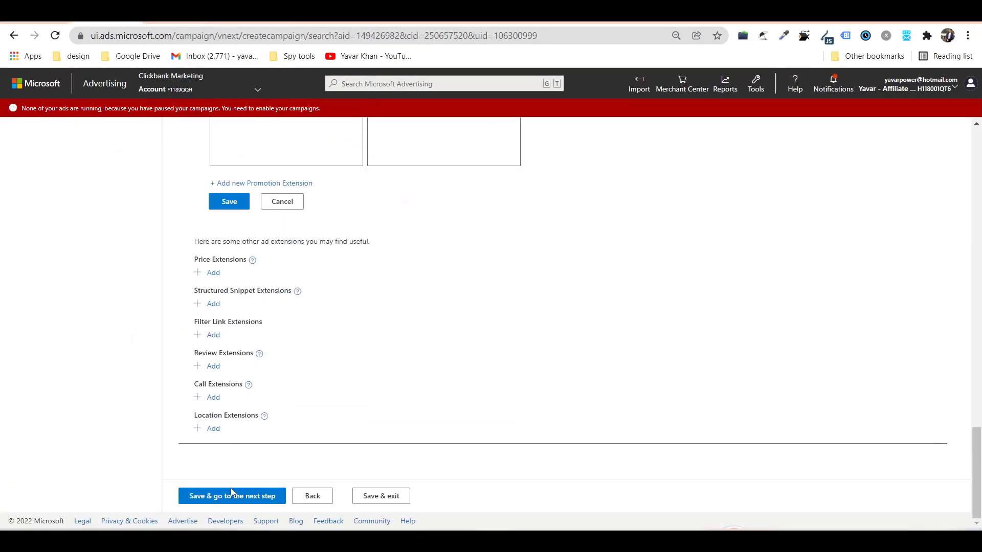
left_click(243, 493)
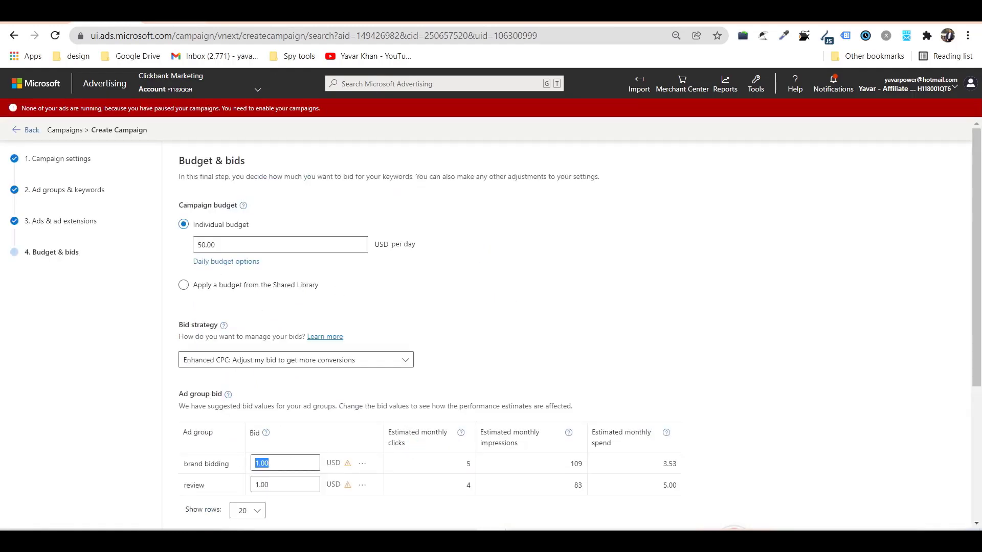
Sort the glucofort keyword suggestions by suggested bid, highest first.
key("ctrl+shift+Tab")
scroll(726, 266, "up", 5)
left_click(789, 233)
Export all glucofort keyword suggestions ranked by suggested bid.
scroll(400, 351, "down", 2)
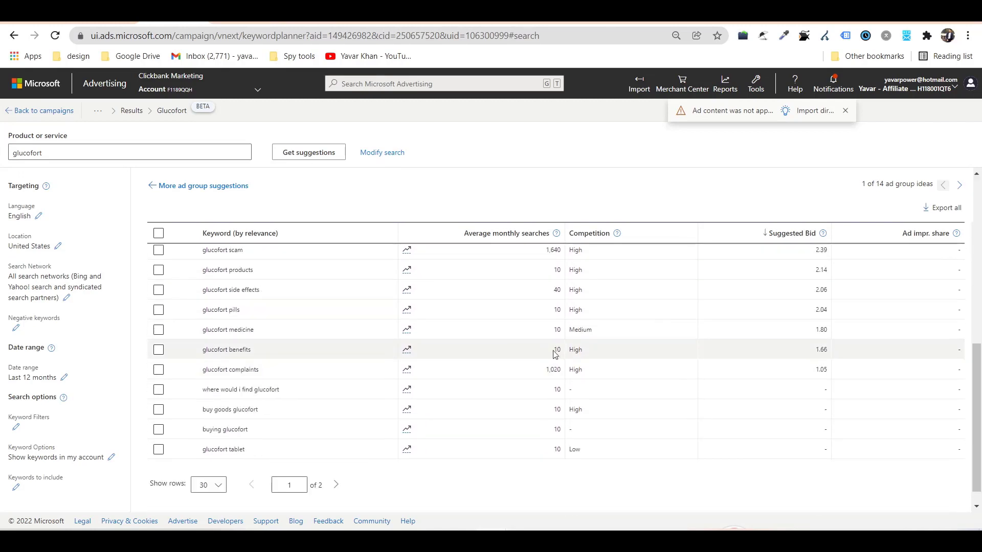
left_click(943, 215)
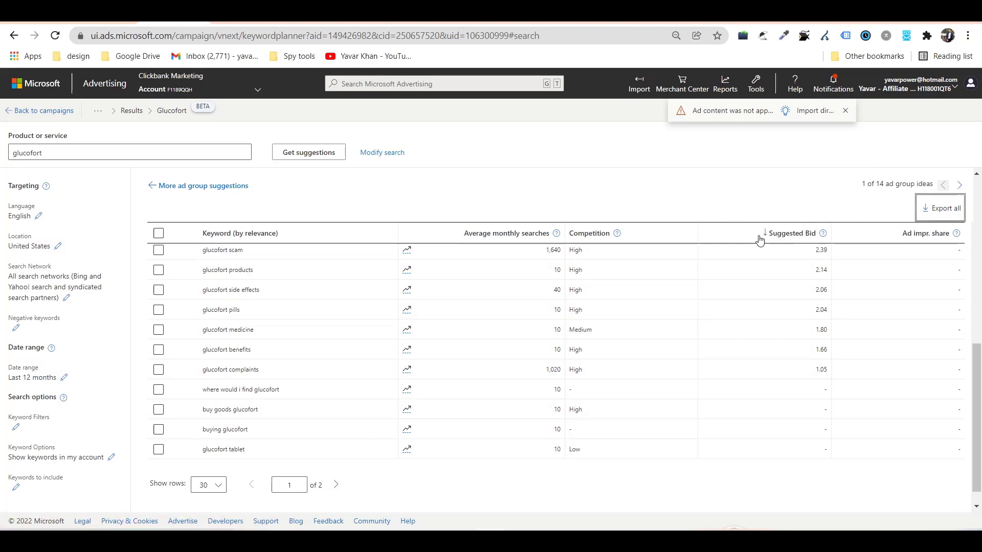
scroll(690, 340, "up", 5)
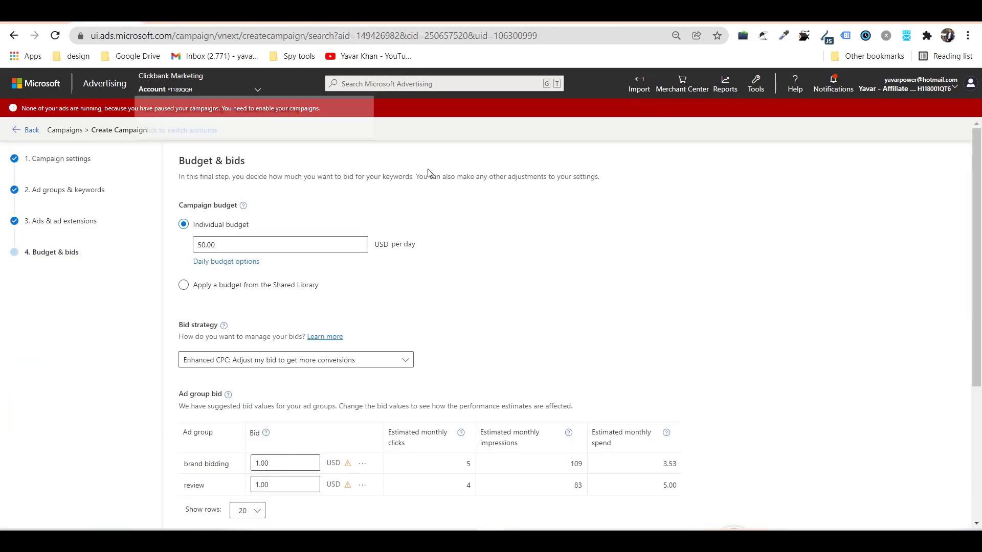
Set both the brand bidding and review ad group bids to 4 USD.
left_click(306, 463)
left_click(291, 483)
type("4")
Limit ad distribution to Bing, AOL, and Yahoo search only and save the campaign.
scroll(219, 414, "down", 4)
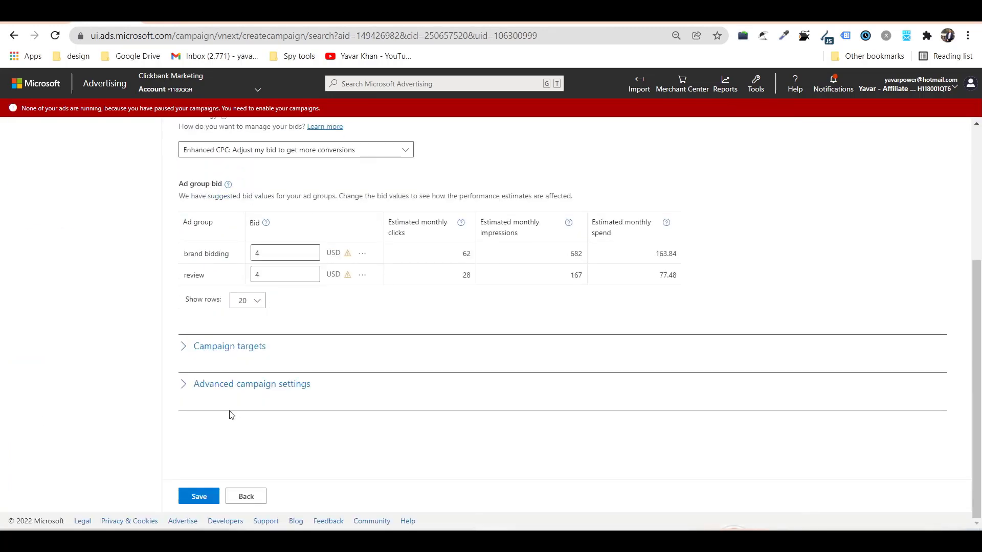
left_click(198, 384)
scroll(184, 391, "down", 7)
left_click(214, 442)
scroll(214, 445, "down", 3)
left_click(245, 333)
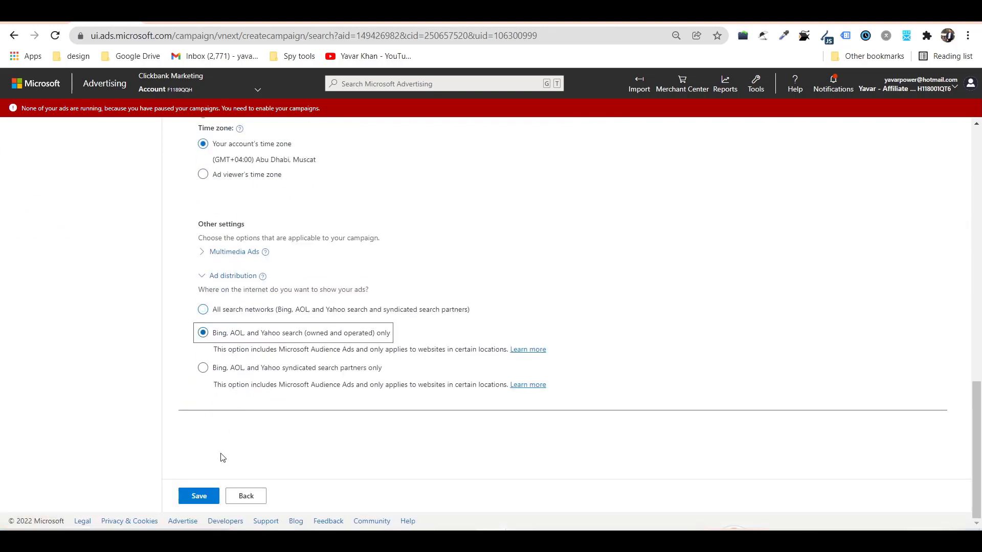
left_click(200, 500)
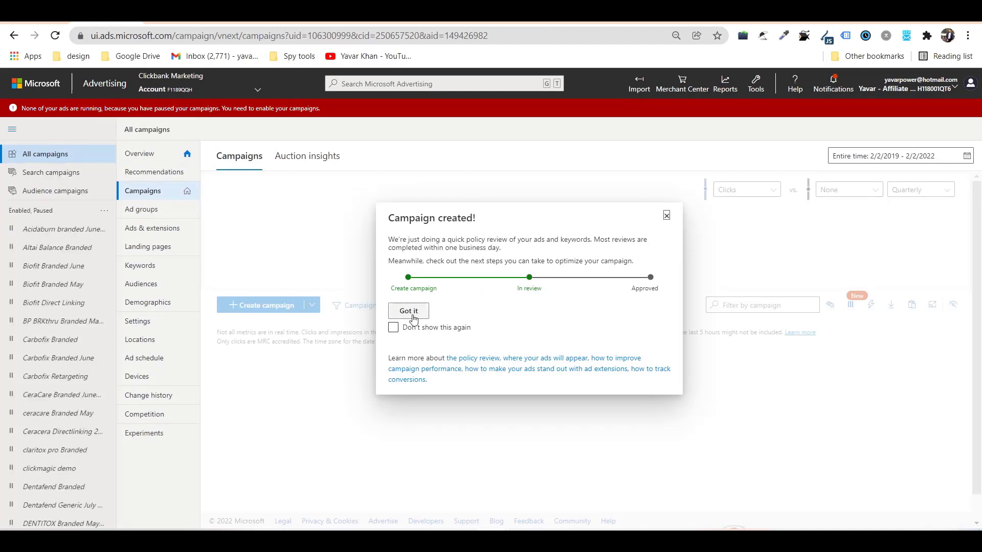
Dismiss the confirmation and set the glucofort Test demo campaign to Paused.
left_click(344, 311)
left_click(256, 362)
left_click(259, 385)
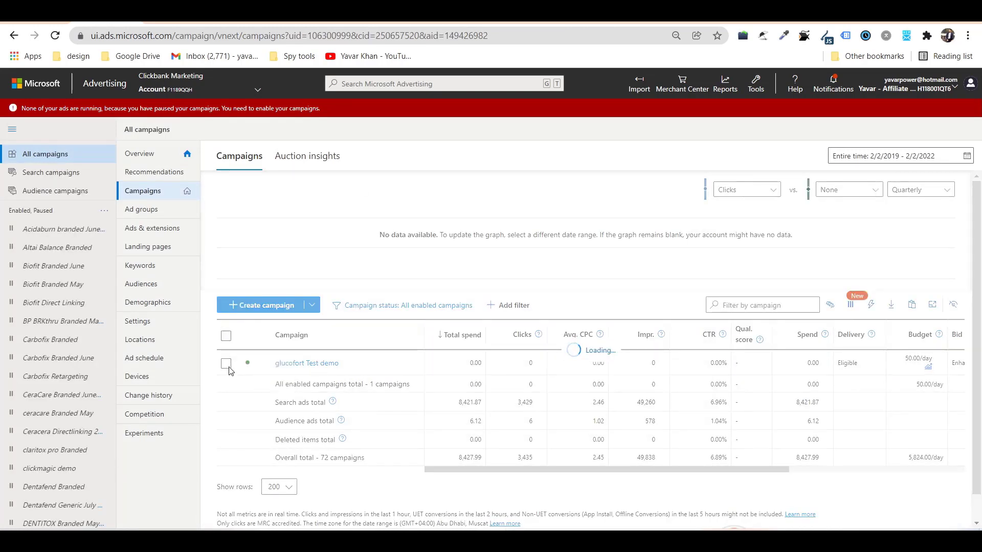
Find glucofort Test demo with Ctrl+F and open its ads list.
scroll(61, 316, "down", 10)
scroll(59, 425, "down", 7)
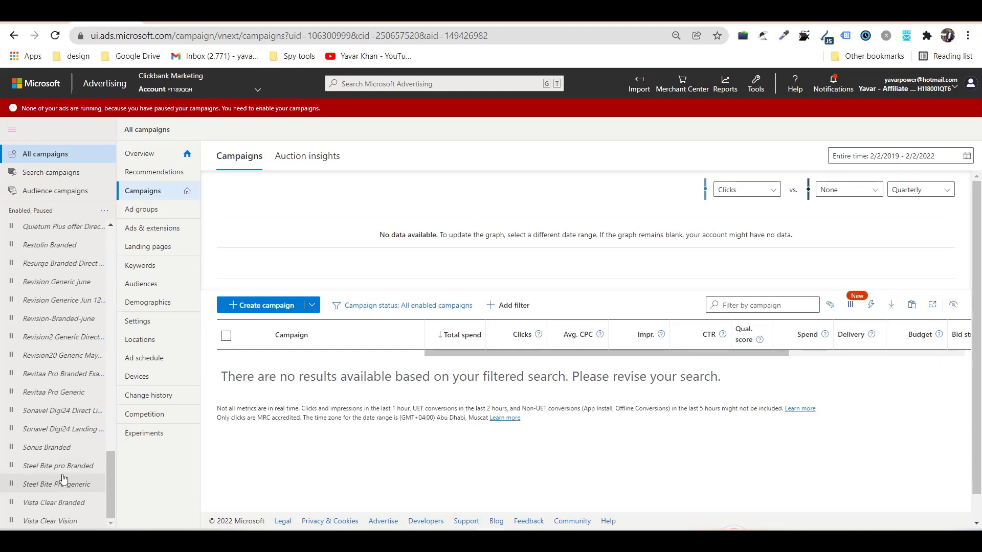
scroll(64, 479, "up", 15)
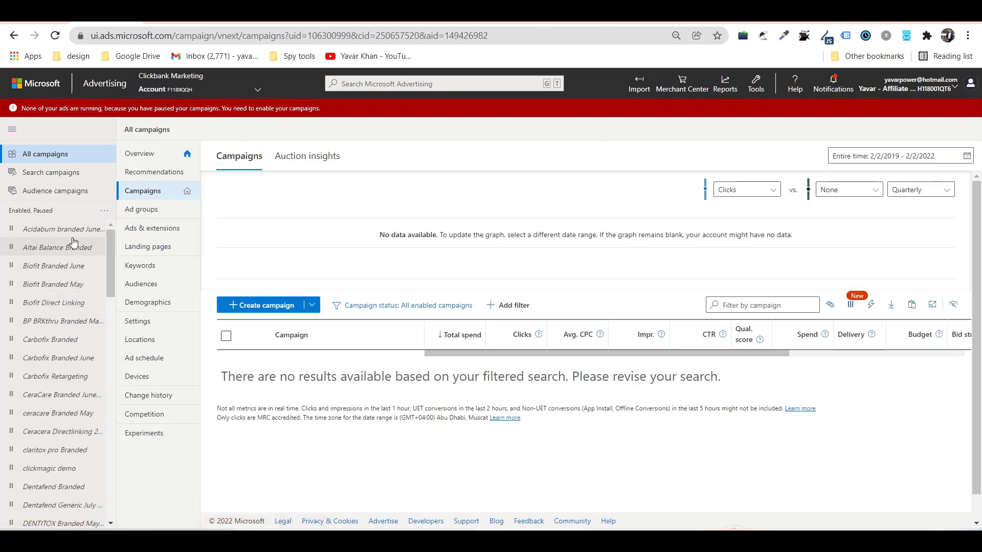
scroll(74, 242, "down", 15)
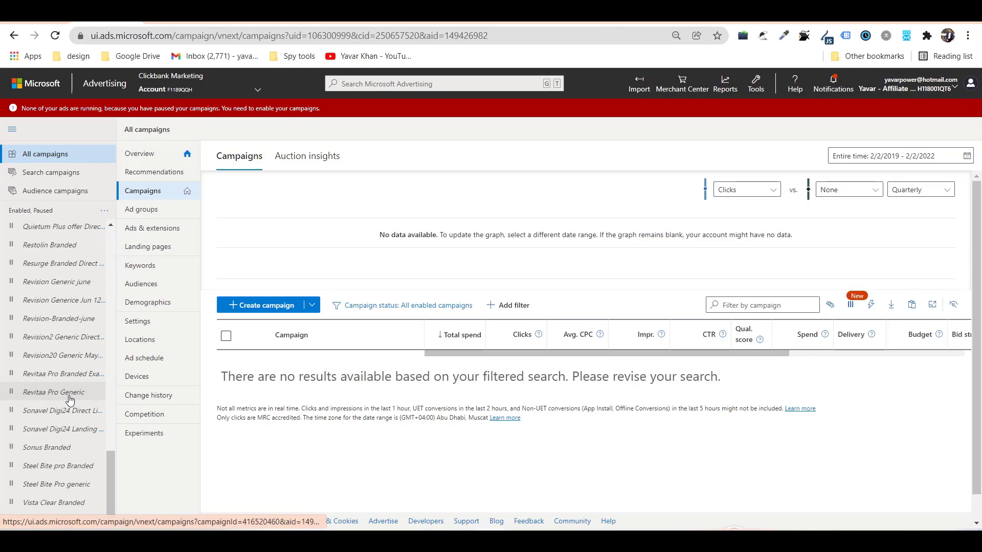
key("ctrl+f")
type("glu")
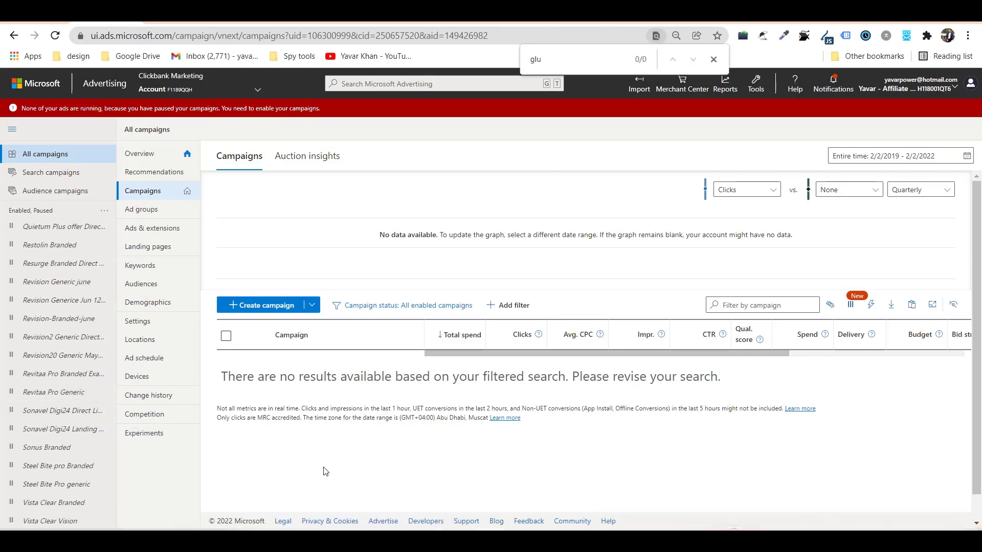
type("gl")
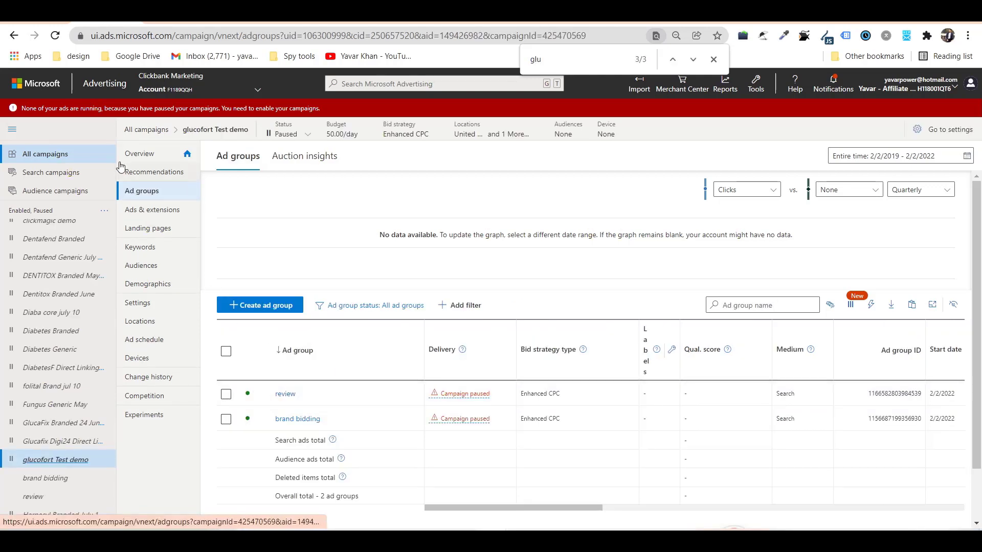
left_click(155, 216)
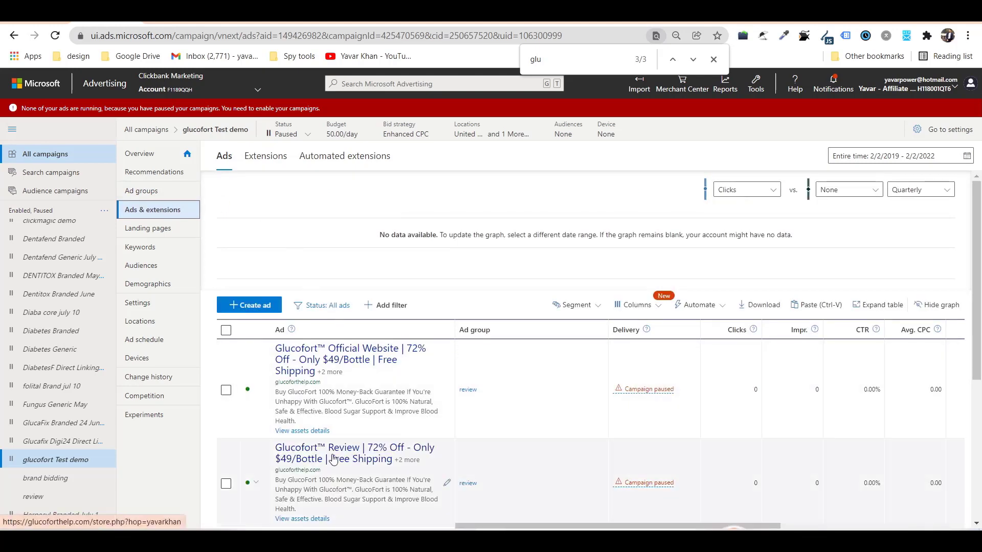
Launch Epic Pen with a blank whiteboard and the freehand pen.
key("super")
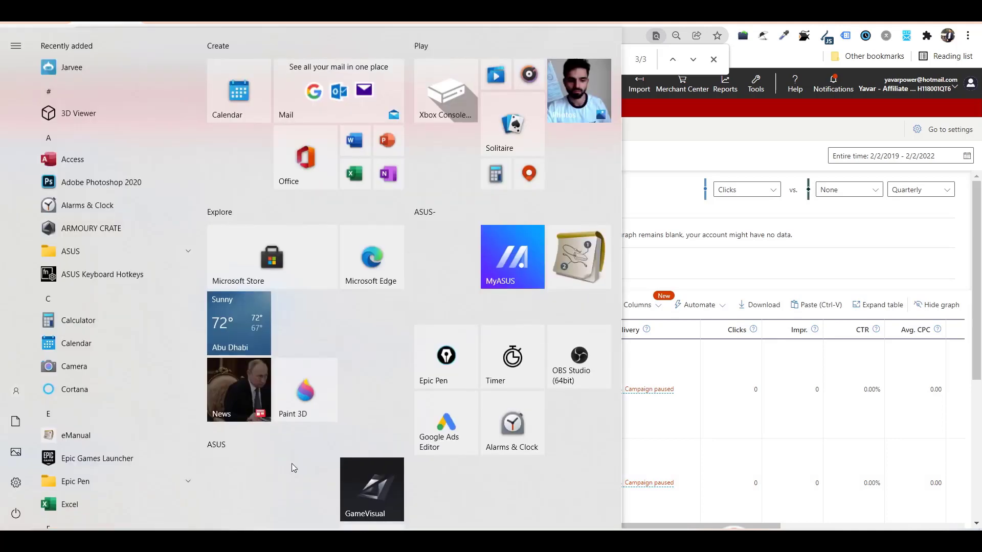
type("pen")
key("Return")
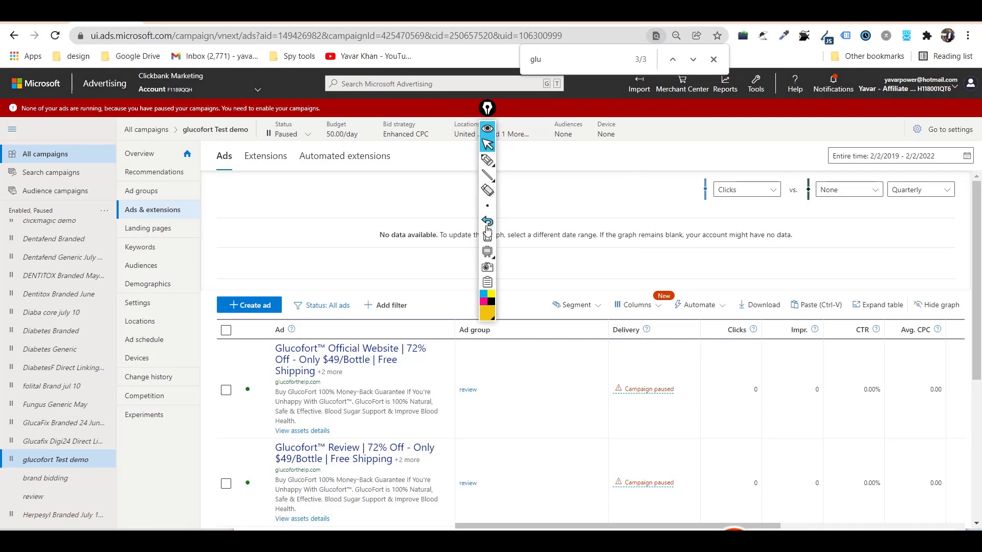
left_click(492, 251)
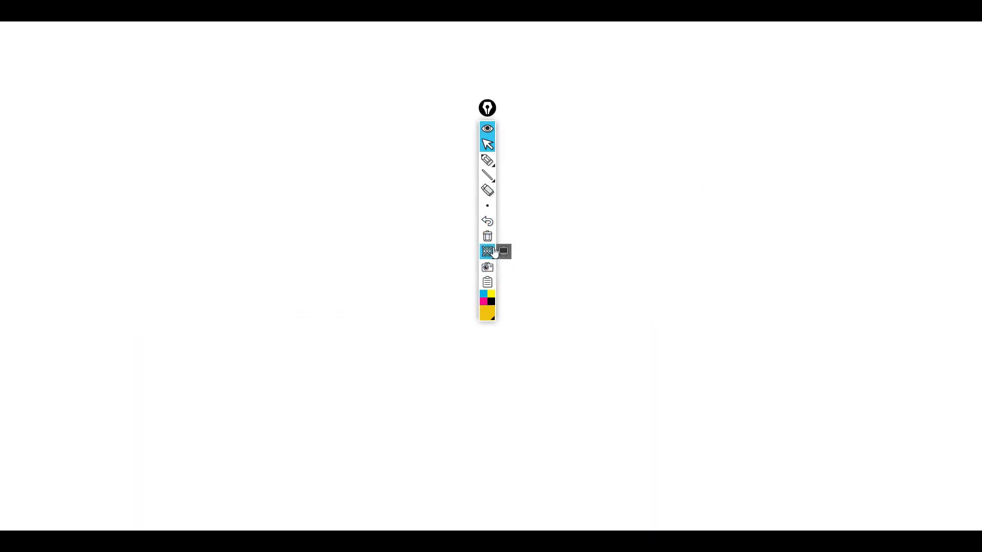
left_click(486, 164)
Draw a yellow box with B and a red box beneath it.
mouse_move(84, 48)
left_mouse_down()
mouse_move(88, 155)
mouse_move(250, 41)
mouse_move(100, 146)
mouse_move(69, 146)
left_mouse_up()
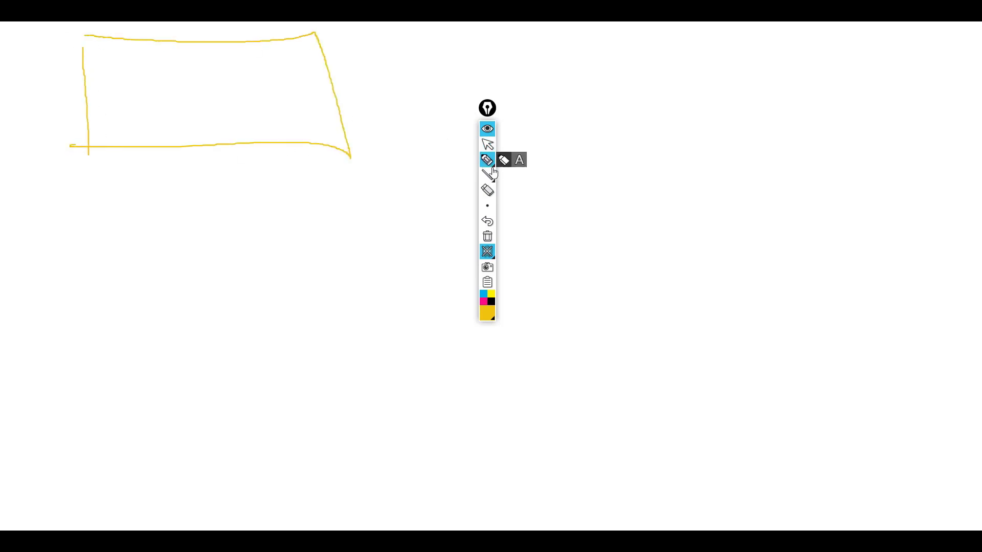
left_click(488, 314)
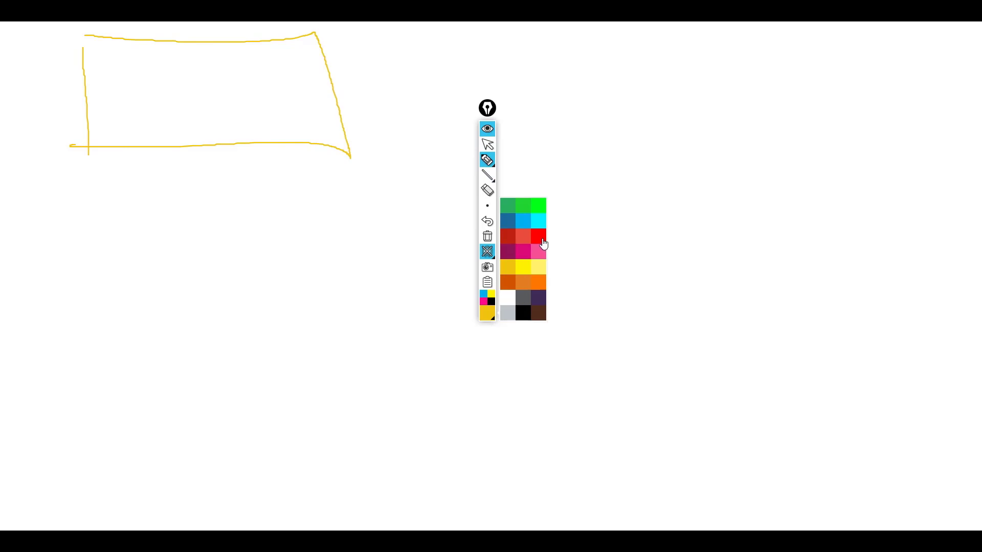
left_click(541, 239)
mouse_move(130, 53)
left_mouse_down()
mouse_move(146, 103)
mouse_move(158, 75)
mouse_move(146, 101)
left_mouse_up()
mouse_move(92, 174)
left_mouse_down()
mouse_move(94, 258)
mouse_move(347, 164)
mouse_move(369, 253)
mouse_move(112, 266)
left_mouse_up()
Write an arrow to 500 and the 400 and 500 figures, circling the middle 400.
mouse_move(300, 84)
left_mouse_down()
mouse_move(372, 78)
mouse_move(346, 101)
left_mouse_up()
left_click_drag(420, 50, 386, 79)
mouse_move(404, 51)
left_mouse_down()
mouse_move(430, 49)
mouse_move(438, 68)
mouse_move(447, 60)
mouse_move(477, 73)
mouse_move(468, 85)
left_mouse_up()
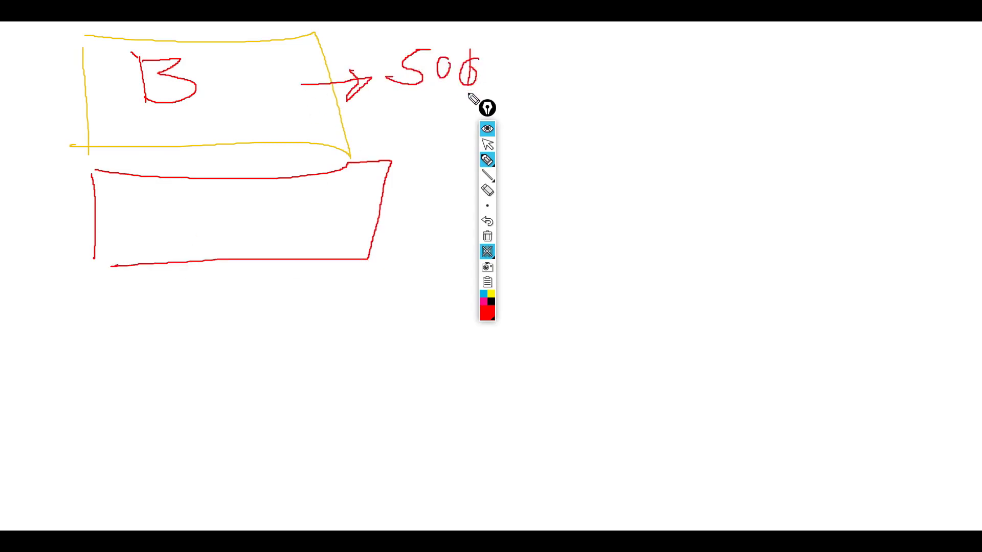
mouse_move(508, 36)
left_mouse_down()
mouse_move(634, 22)
mouse_move(605, 54)
left_mouse_up()
mouse_move(668, 23)
left_mouse_down()
mouse_move(689, 45)
mouse_move(685, 77)
left_mouse_up()
mouse_move(701, 28)
left_mouse_down()
mouse_move(699, 41)
mouse_move(708, 29)
left_mouse_up()
mouse_move(721, 27)
left_mouse_down()
mouse_move(759, 43)
mouse_move(757, 24)
left_mouse_up()
mouse_move(613, 96)
left_mouse_down()
mouse_move(621, 110)
mouse_move(651, 81)
mouse_move(667, 92)
left_mouse_up()
mouse_move(688, 88)
left_mouse_down()
mouse_move(685, 100)
mouse_move(708, 83)
mouse_move(692, 103)
left_mouse_up()
left_click_drag(696, 62, 711, 107)
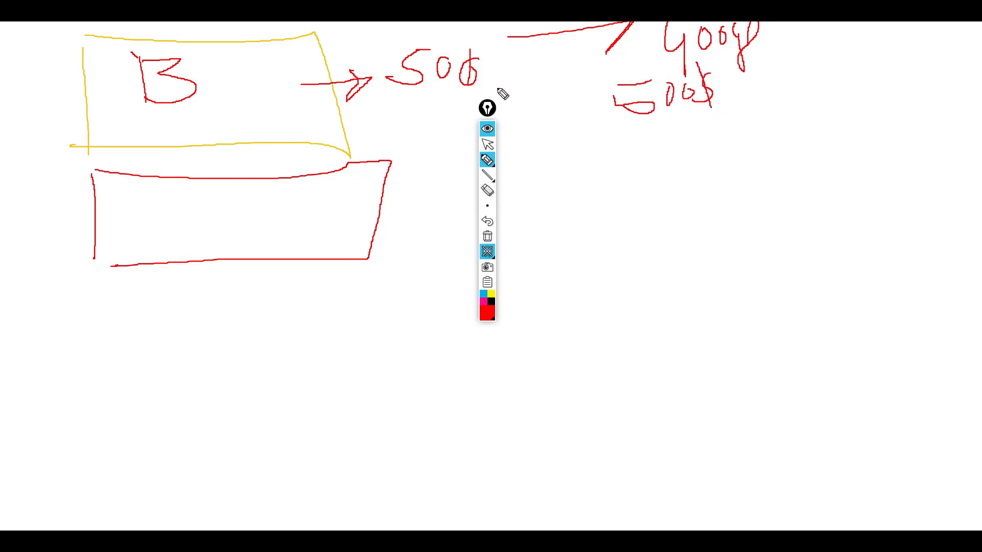
mouse_move(533, 60)
left_mouse_down()
mouse_move(546, 83)
mouse_move(560, 61)
mouse_move(596, 61)
left_mouse_up()
left_click_drag(575, 23, 607, 70)
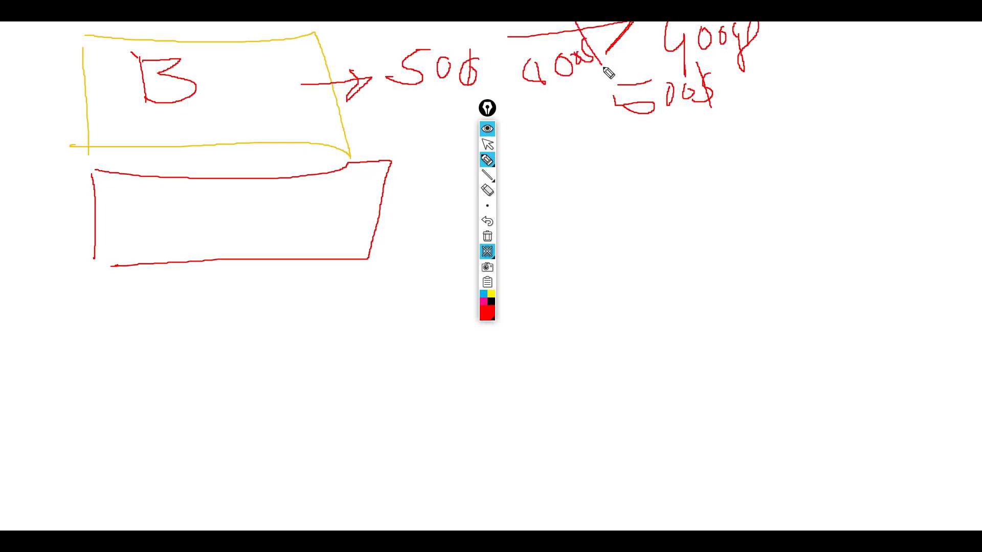
left_click_drag(568, 23, 531, 28)
Arrow the circled 400 to the red box, label it Generic and KQ, then hide the drawing.
mouse_move(592, 93)
left_mouse_down()
mouse_move(387, 216)
mouse_move(425, 211)
left_mouse_up()
left_click(401, 173)
left_click_drag(401, 174, 388, 216)
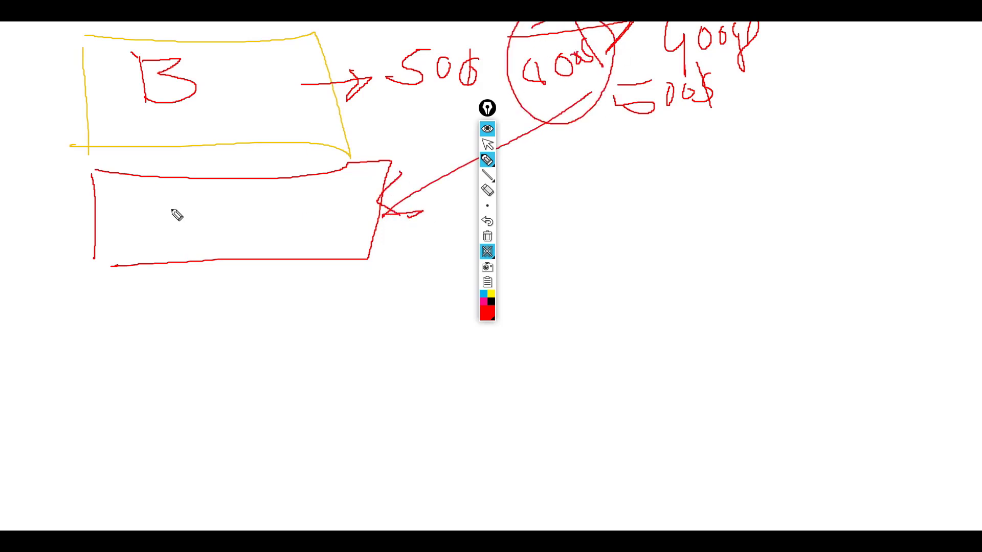
mouse_move(178, 204)
left_mouse_down()
mouse_move(193, 245)
mouse_move(215, 228)
mouse_move(258, 226)
mouse_move(287, 210)
mouse_move(337, 209)
left_mouse_up()
left_click_drag(162, 298, 168, 319)
mouse_move(200, 282)
left_mouse_down()
mouse_move(193, 296)
mouse_move(203, 314)
left_mouse_up()
left_click_drag(225, 307, 255, 306)
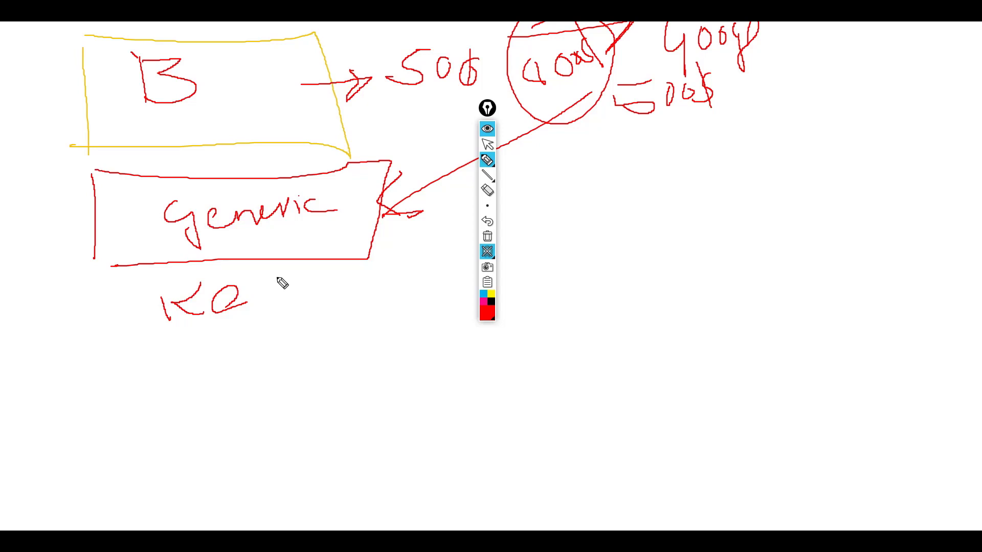
left_click(487, 128)
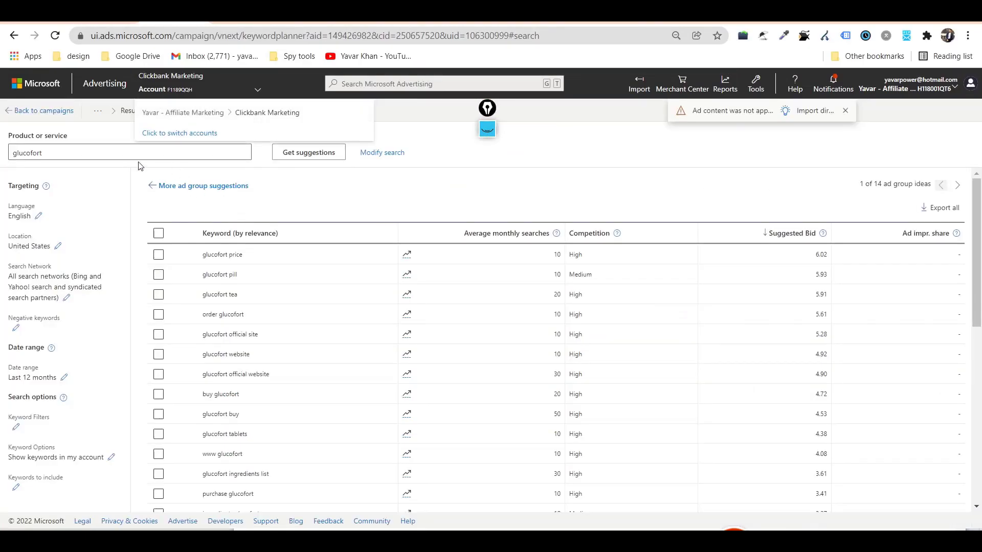
Get Keyword Planner suggestions for 'lower blood sugar levels'.
left_click_drag(48, 153, 3, 155)
type("lower blood sugar")
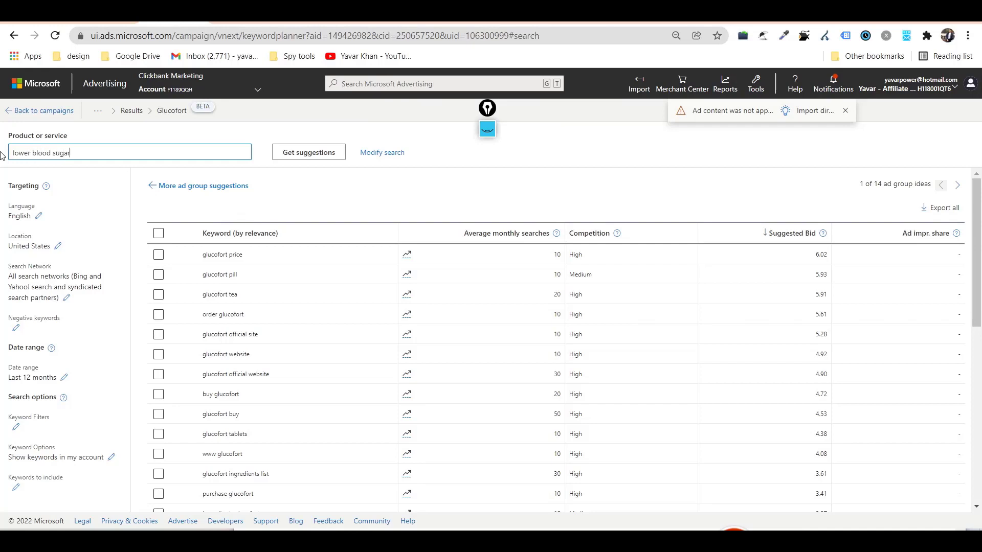
type(" levels")
key("Return")
left_click(332, 157)
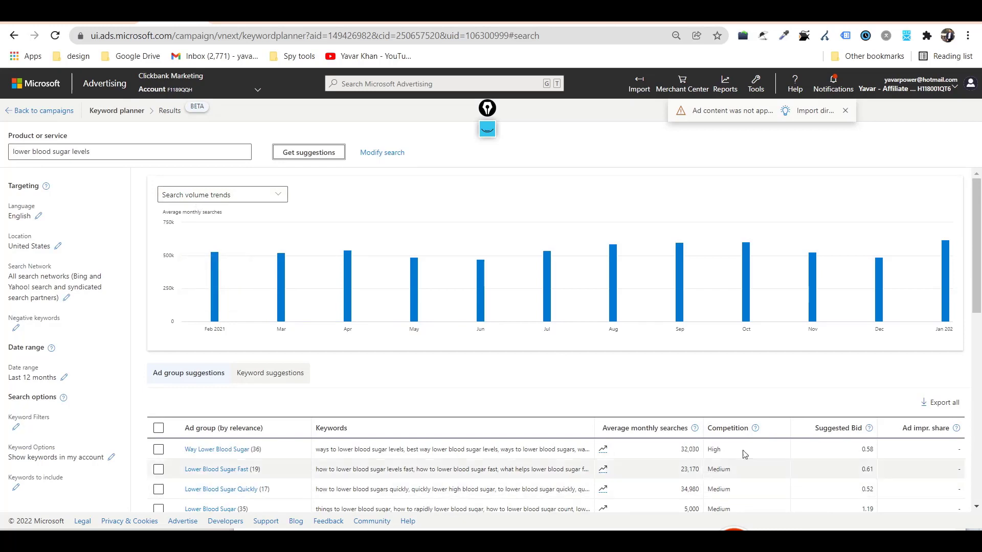
scroll(867, 465, "down", 1)
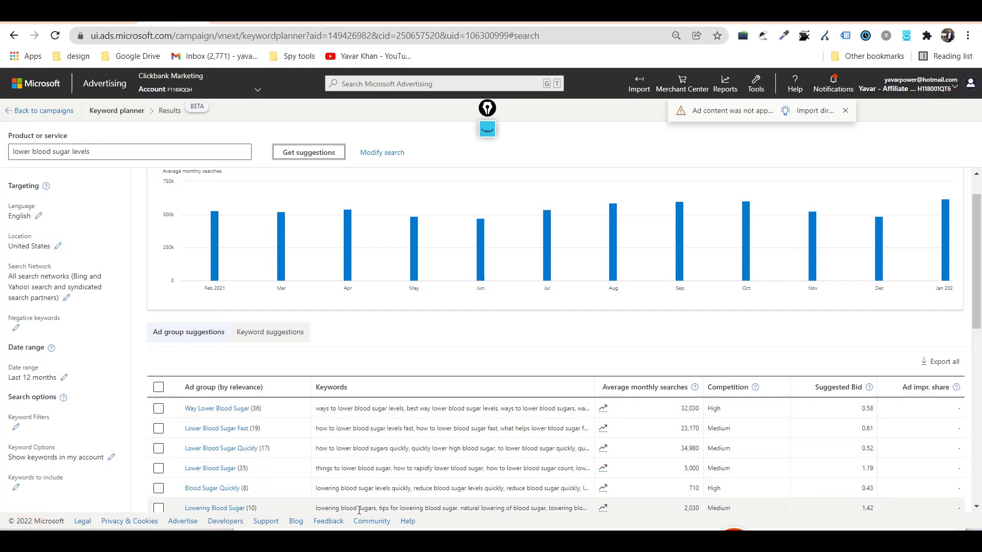
Glance at the glucofort keyword notes, then bring back the whiteboard drawing.
key("alt+Tab")
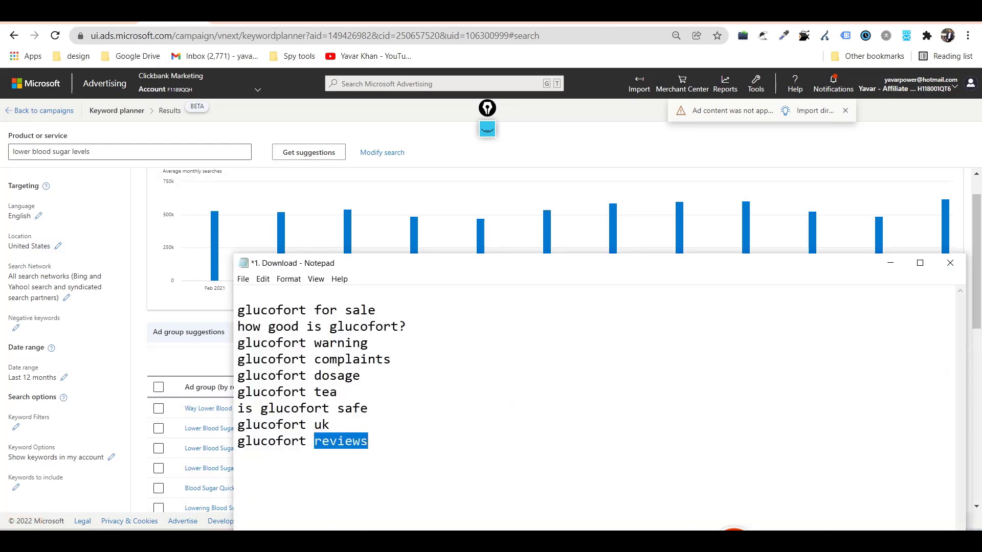
left_click(889, 263)
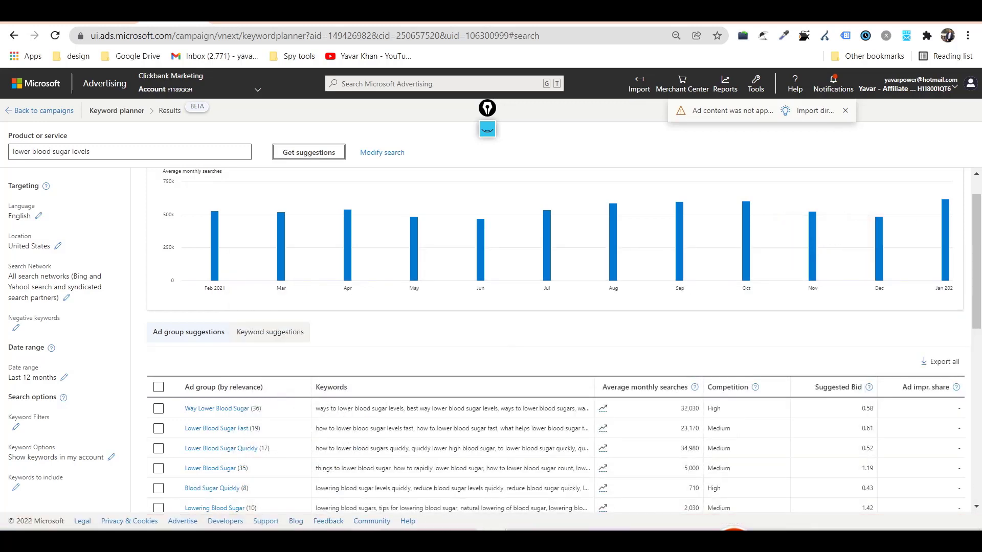
mouse_move(365, 539)
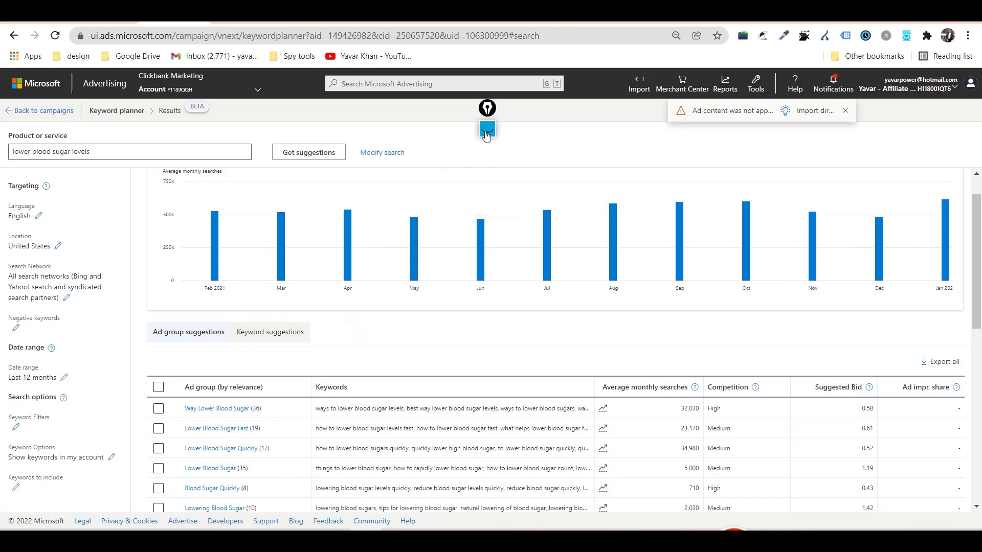
left_click(488, 108)
Write Test with an arrow after KQ and add an up arrow around Generic.
mouse_move(273, 300)
left_mouse_down()
mouse_move(273, 336)
mouse_move(289, 286)
mouse_move(309, 324)
mouse_move(322, 323)
left_mouse_up()
left_click_drag(335, 289, 334, 324)
mouse_move(330, 309)
left_mouse_down()
mouse_move(356, 301)
mouse_move(405, 321)
mouse_move(386, 336)
mouse_move(434, 296)
mouse_move(462, 309)
left_mouse_up()
mouse_move(312, 168)
left_mouse_down()
mouse_move(171, 259)
mouse_move(248, 245)
left_mouse_up()
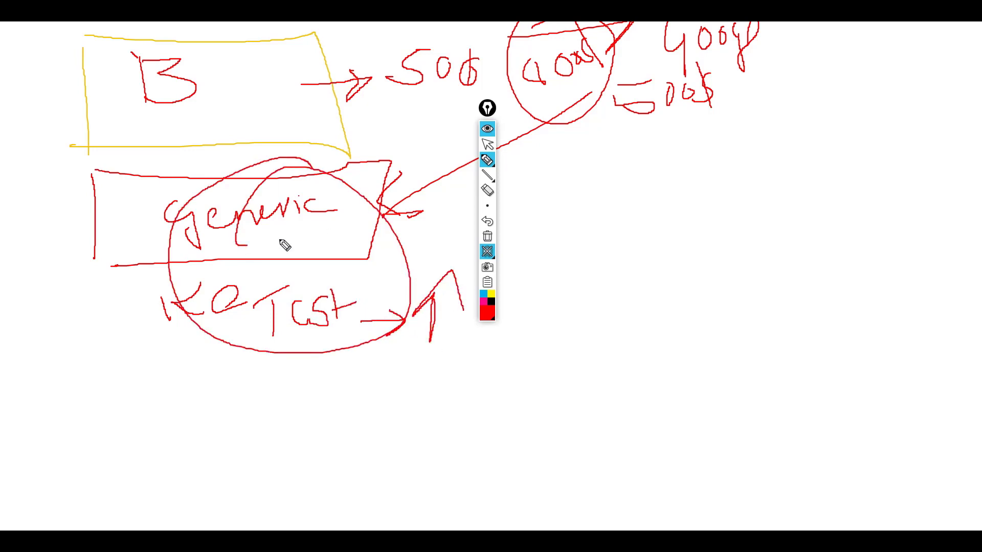
In green, circle the Generic group and loop the 500 to the circled 400.
left_click(489, 317)
left_click(509, 209)
mouse_move(365, 156)
left_mouse_down()
mouse_move(195, 182)
mouse_move(349, 153)
left_mouse_up()
left_click_drag(282, 94, 433, 89)
mouse_move(439, 41)
left_mouse_down()
mouse_move(432, 79)
mouse_move(405, 100)
left_mouse_up()
left_click_drag(472, 38, 440, 40)
mouse_move(478, 63)
left_mouse_down()
mouse_move(519, 106)
mouse_move(522, 94)
left_mouse_up()
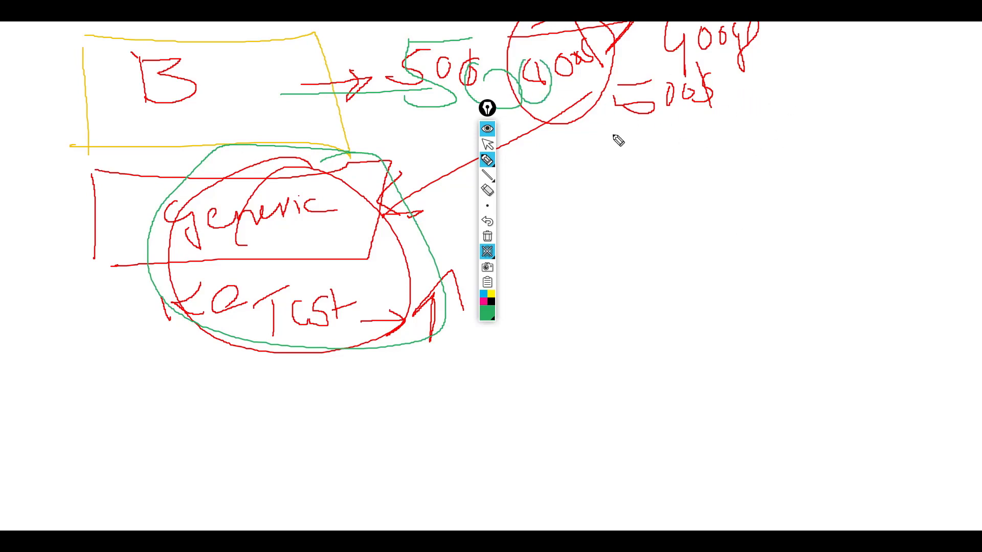
Toggle the whiteboard background off and on, then hide the drawings.
mouse_move(488, 162)
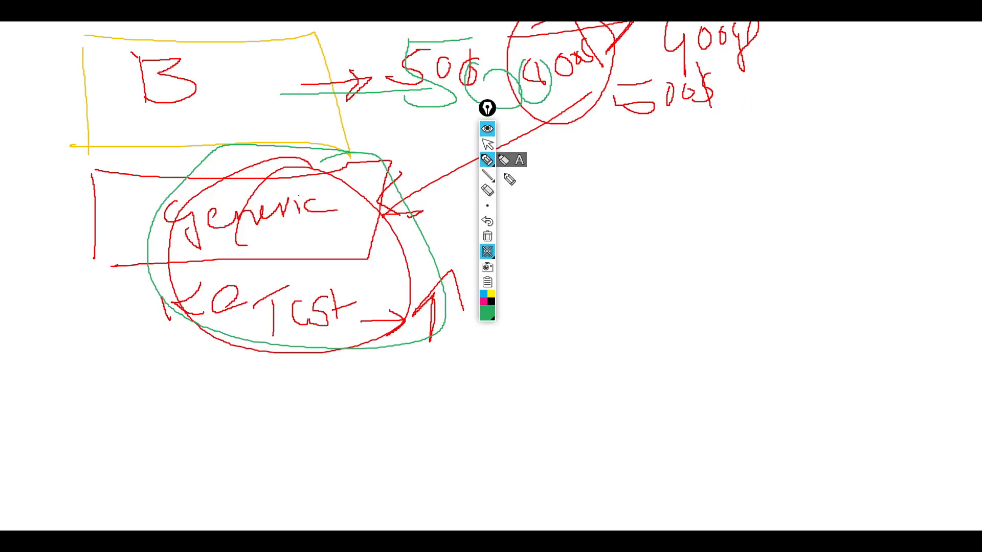
left_click(489, 250)
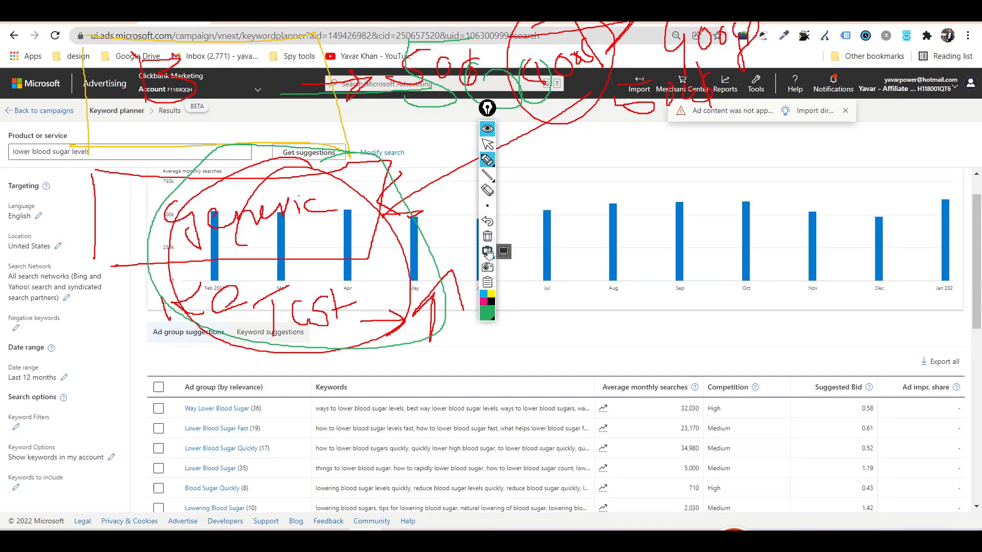
left_click(488, 251)
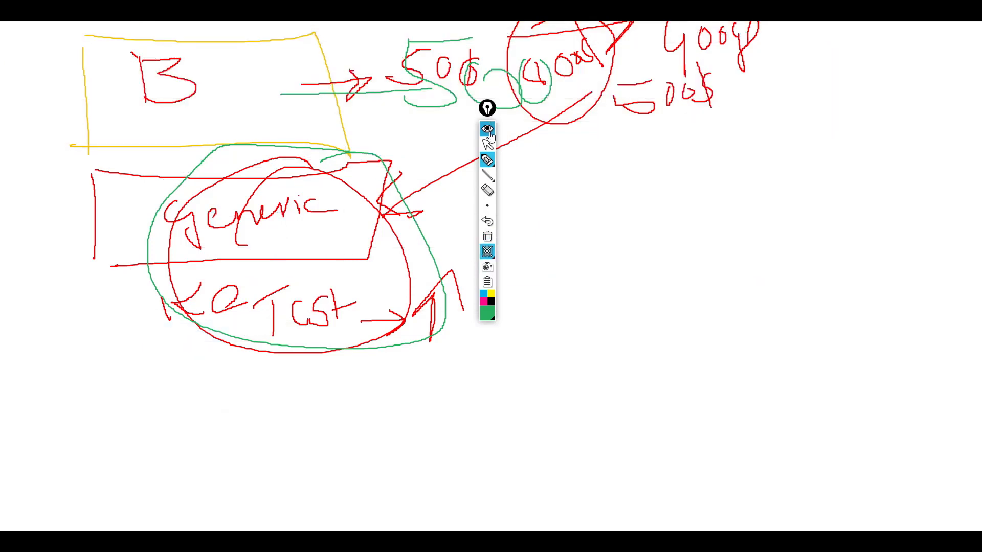
left_click(489, 130)
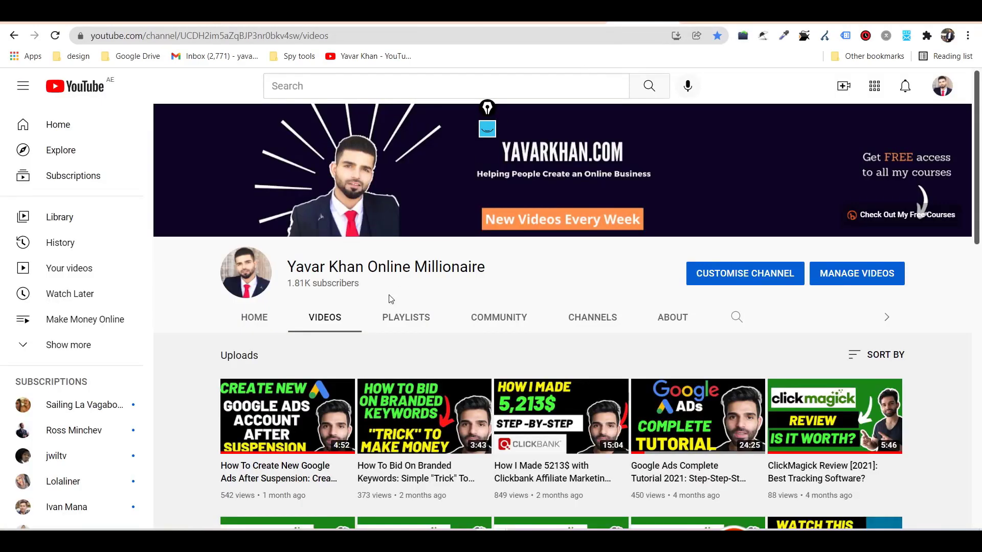
Open the newest video's affiliate training link, then return to the channel's uploaded videos.
left_click(306, 416)
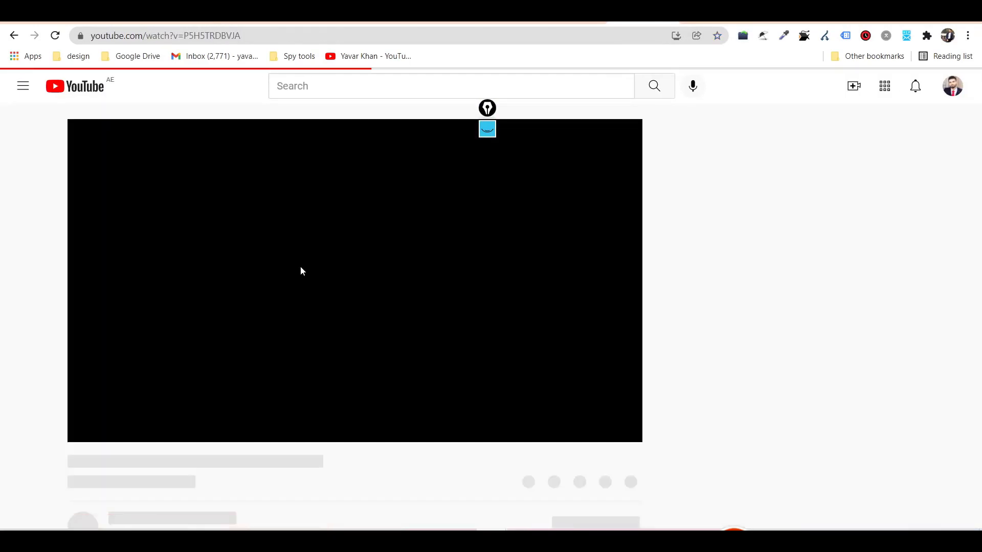
scroll(154, 307, "down", 5)
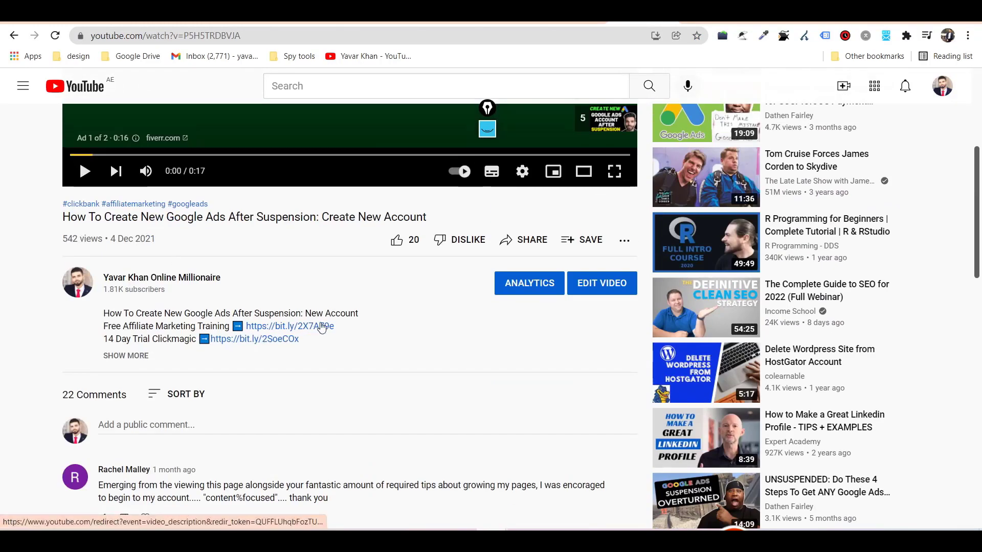
left_click(297, 328)
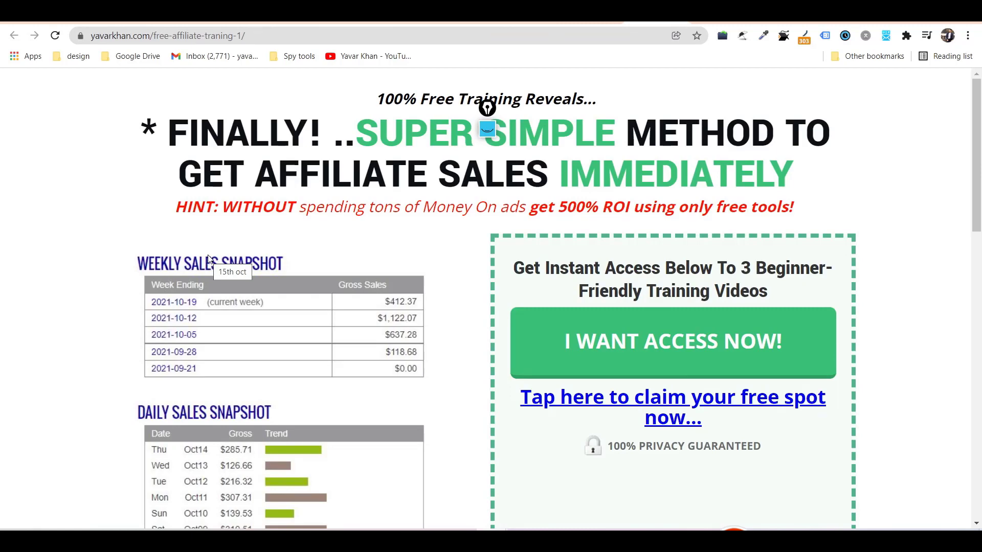
key("alt+Left")
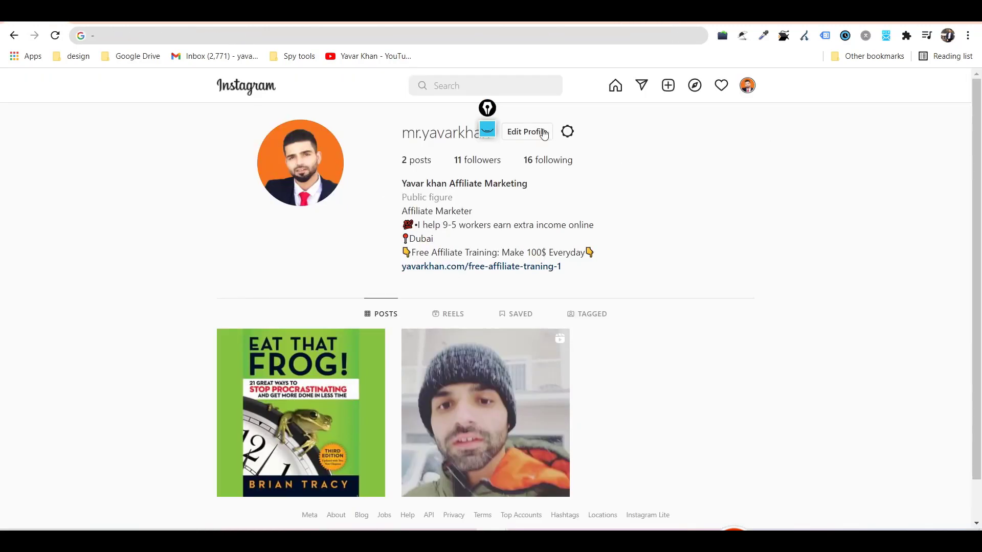
left_click_drag(489, 118, 78, 196)
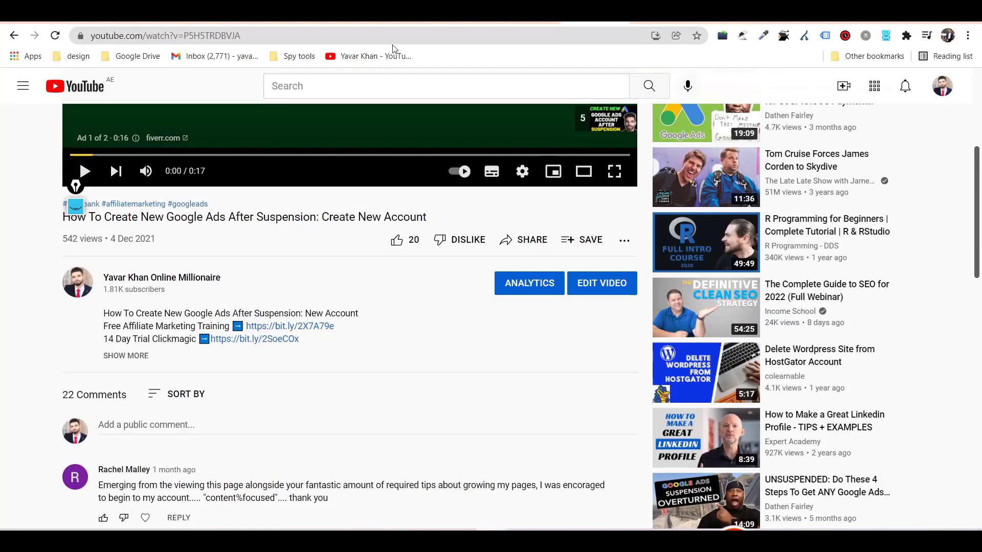
left_click(372, 59)
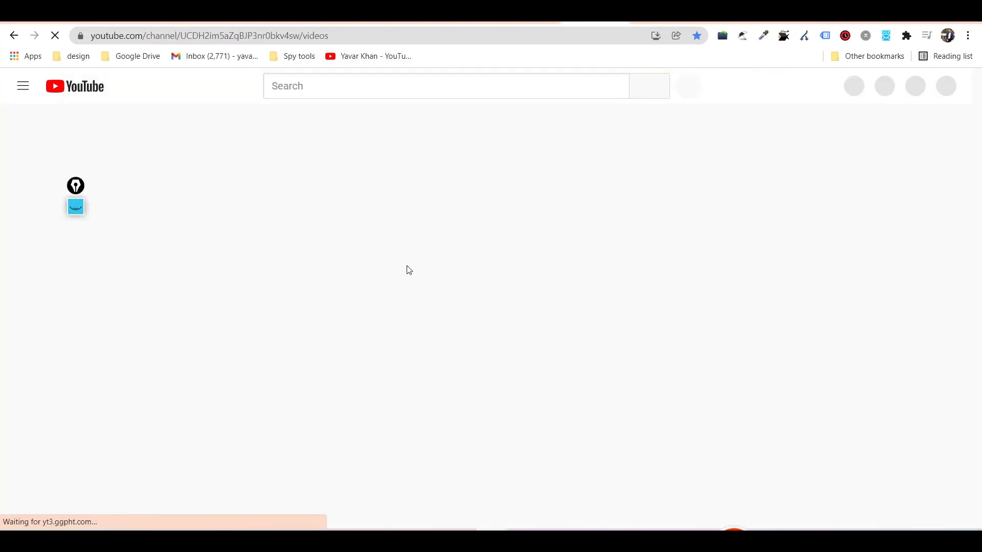